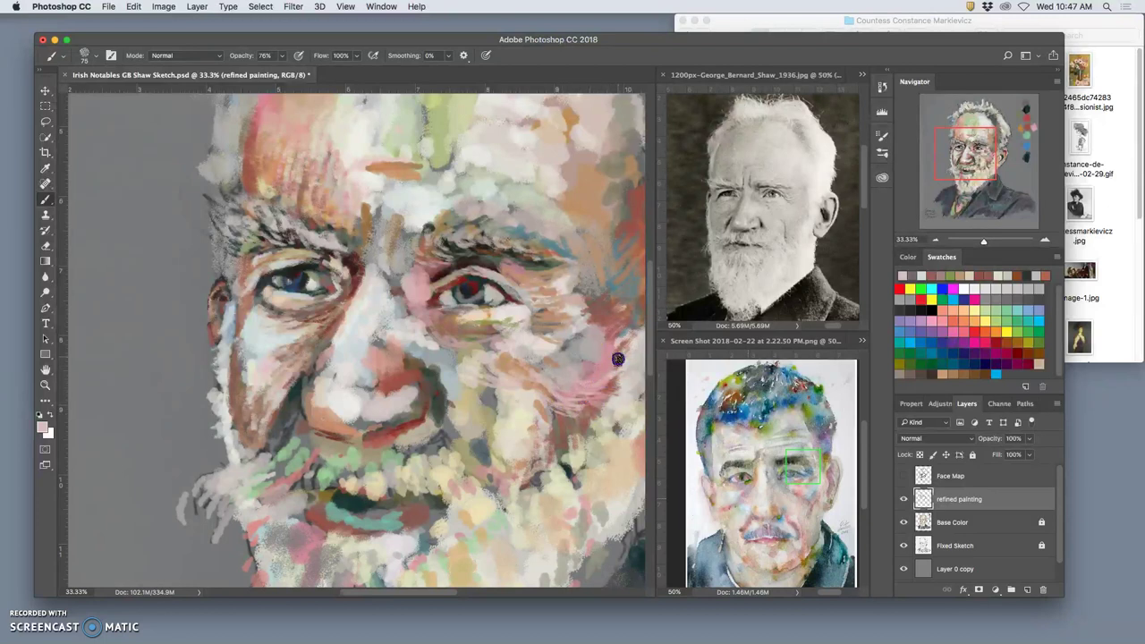
- Paint pale pink brush strokes over the outer cheek and temple beside the right-hand eye on the refined painting layer
{"action": "left_click_drag", "start_coordinate": [594, 364], "coordinate": [611, 332]}
{"action": "left_click", "coordinate": [602, 313]}
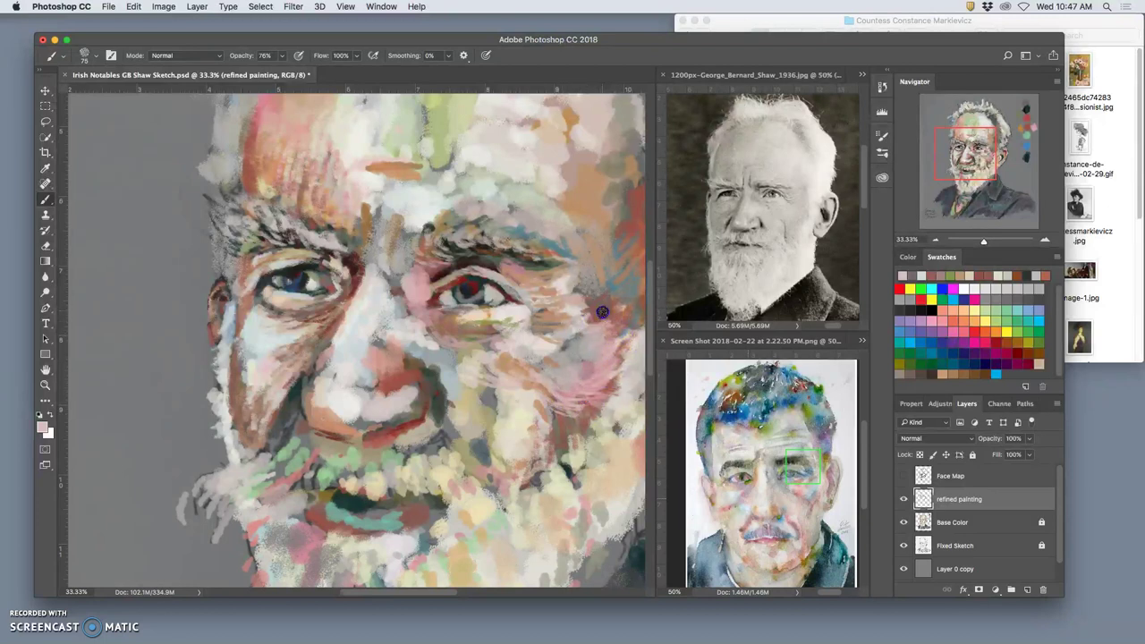
- Compare the portrait with the refined painting layer repeatedly hidden and shown
{"action": "left_click", "coordinate": [905, 499]}
{"action": "left_click", "coordinate": [905, 500]}
{"action": "left_click", "coordinate": [904, 499]}
{"action": "left_click", "coordinate": [905, 499]}
{"action": "left_click", "coordinate": [905, 500]}
{"action": "left_click", "coordinate": [905, 500]}
{"action": "left_click", "coordinate": [904, 499]}
{"action": "left_click", "coordinate": [904, 499]}
- Blend the outer cheek and temple with grey-blue and reddish-brown brush strokes in tones sampled from the nearby skin
{"action": "mouse_move", "coordinate": [582, 345]}
{"action": "left_mouse_down"}
{"action": "mouse_move", "coordinate": [593, 358]}
{"action": "mouse_move", "coordinate": [630, 284]}
{"action": "mouse_move", "coordinate": [594, 340]}
{"action": "mouse_move", "coordinate": [621, 327]}
{"action": "mouse_move", "coordinate": [604, 363]}
{"action": "mouse_move", "coordinate": [573, 377]}
{"action": "left_mouse_up"}
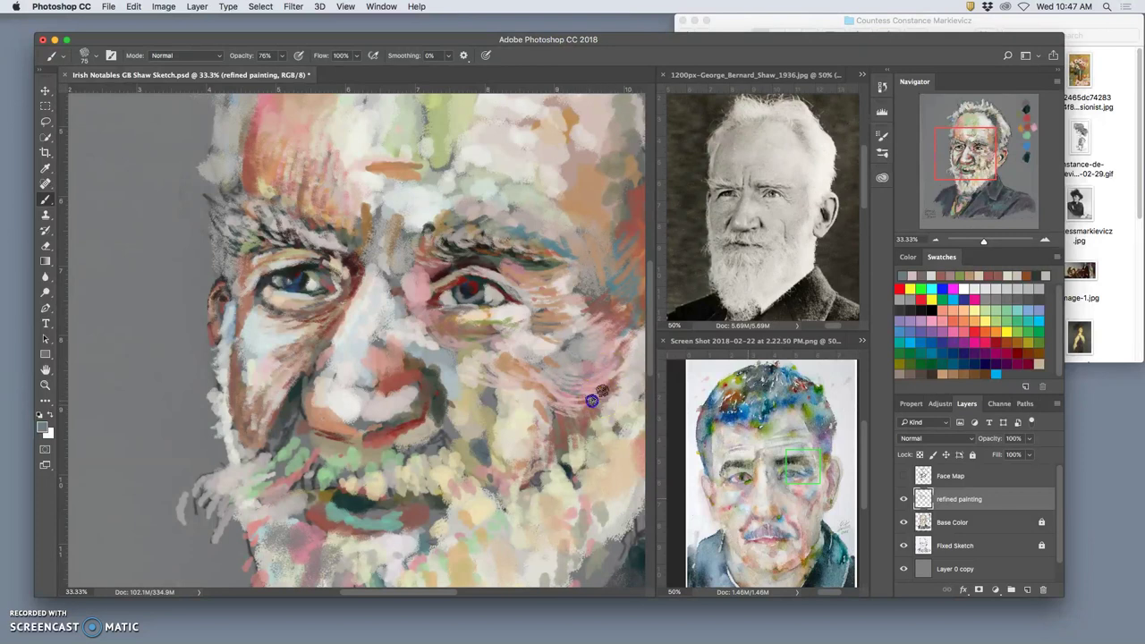
{"action": "left_click", "coordinate": [635, 233], "text": "alt"}
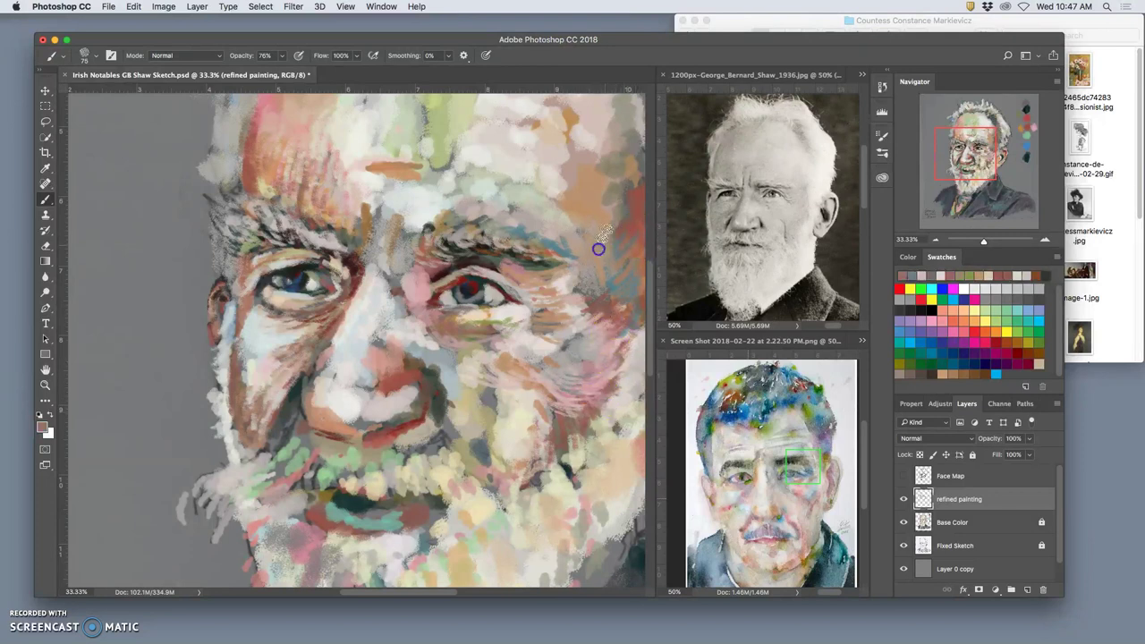
{"action": "left_click", "coordinate": [626, 221], "text": "alt"}
{"action": "left_click", "coordinate": [619, 236]}
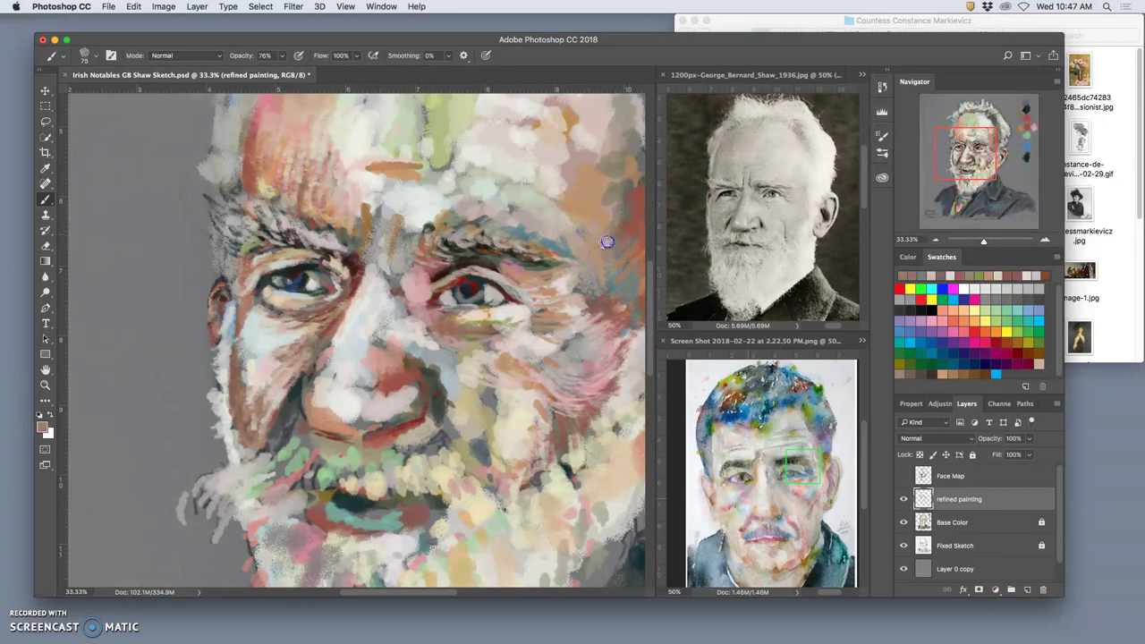
{"action": "left_click_drag", "start_coordinate": [629, 267], "coordinate": [589, 282]}
- Model the right-hand nostril and the underside and tip of the nose with light grey and pinkish-brown strokes sampled from the face
{"action": "left_click_drag", "start_coordinate": [452, 376], "coordinate": [413, 391]}
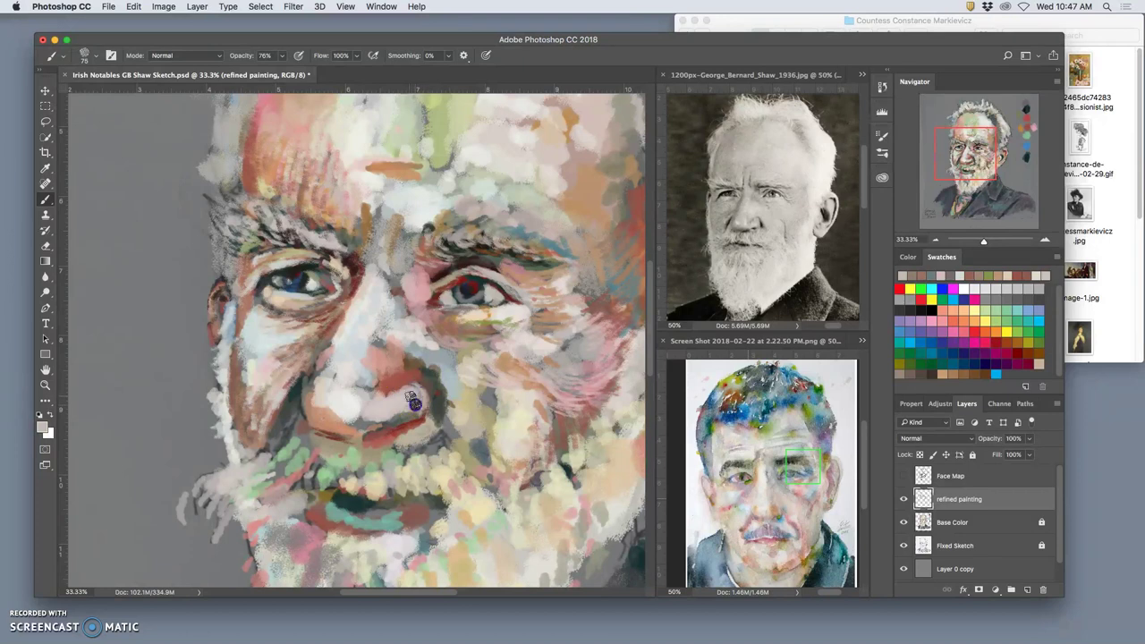
{"action": "mouse_move", "coordinate": [493, 373]}
{"action": "left_mouse_down"}
{"action": "mouse_move", "coordinate": [453, 393]}
{"action": "mouse_move", "coordinate": [454, 304]}
{"action": "mouse_move", "coordinate": [430, 248]}
{"action": "left_mouse_up"}
{"action": "left_click", "coordinate": [425, 248], "text": "alt"}
{"action": "mouse_move", "coordinate": [410, 378]}
{"action": "left_mouse_down"}
{"action": "mouse_move", "coordinate": [403, 391]}
{"action": "mouse_move", "coordinate": [427, 399]}
{"action": "mouse_move", "coordinate": [417, 411]}
{"action": "left_mouse_up"}
{"action": "left_click", "coordinate": [431, 401]}
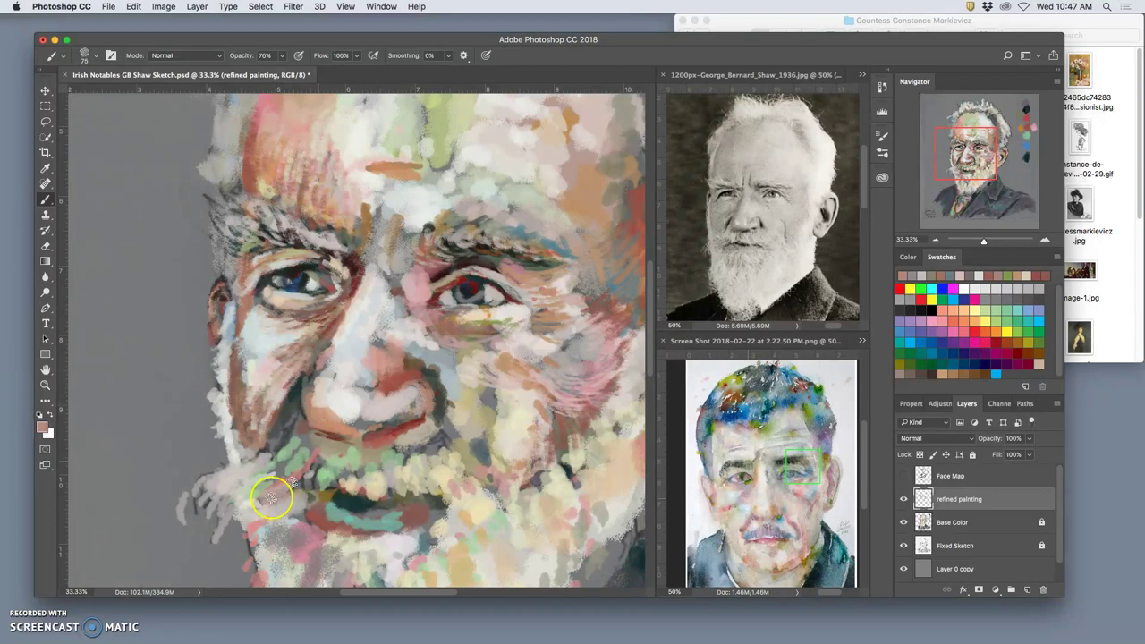
{"action": "mouse_move", "coordinate": [412, 411]}
{"action": "left_mouse_down"}
{"action": "mouse_move", "coordinate": [426, 402]}
{"action": "mouse_move", "coordinate": [395, 425]}
{"action": "left_mouse_up"}
{"action": "left_click_drag", "start_coordinate": [377, 418], "coordinate": [348, 392]}
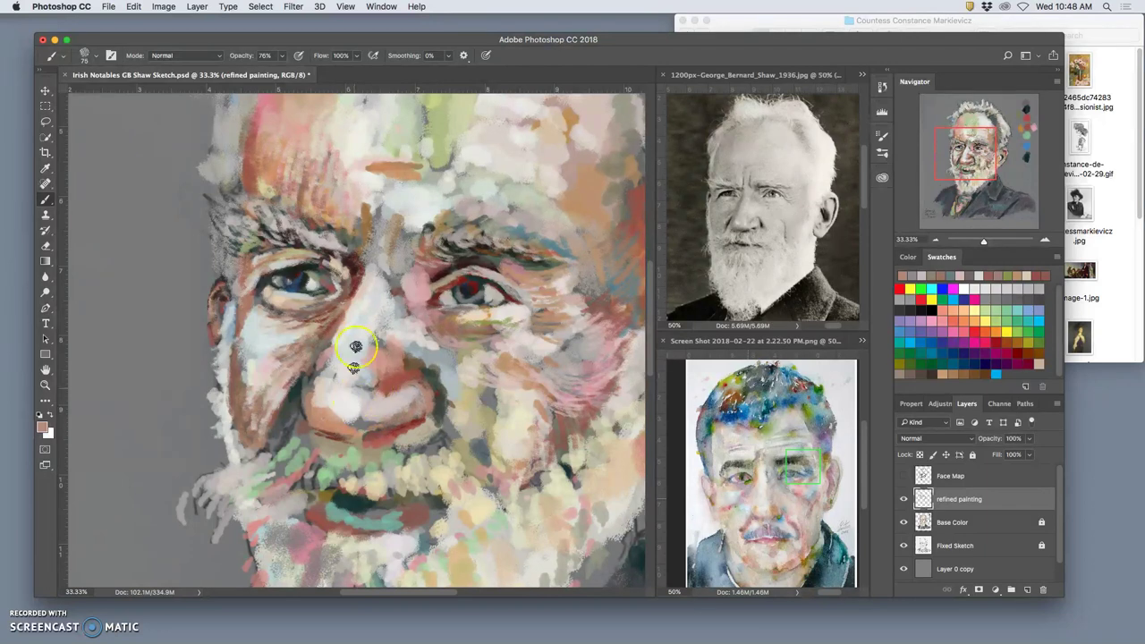
- Sample a muted tan from the skin under the left-hand eye and shade the left side of the nose above the nostril
{"action": "left_click", "coordinate": [345, 6]}
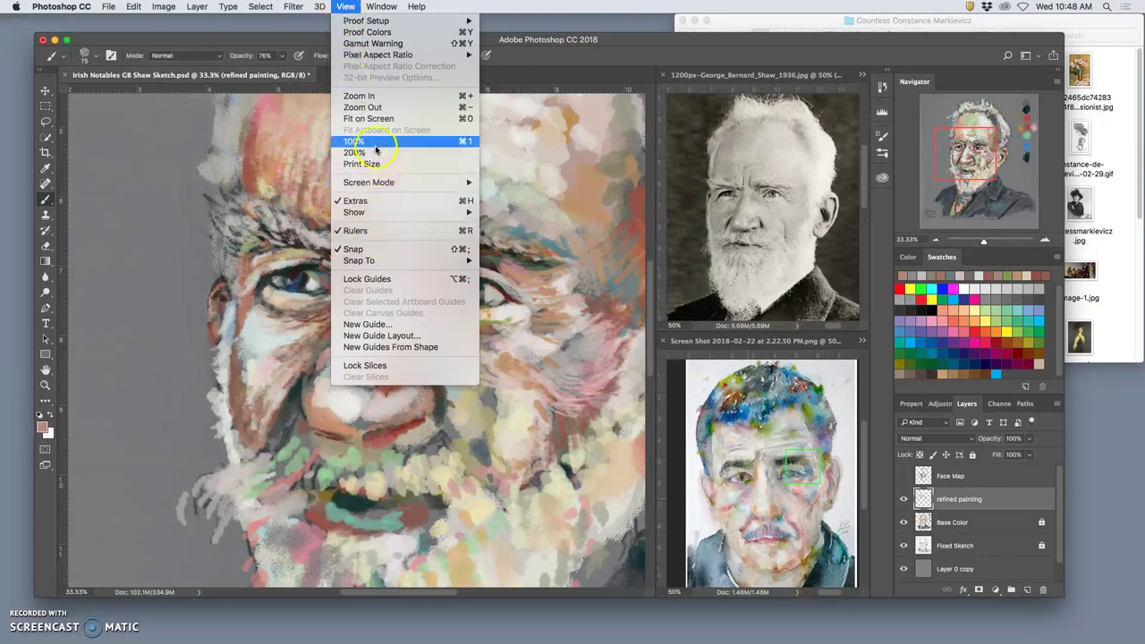
{"action": "left_click", "coordinate": [375, 145]}
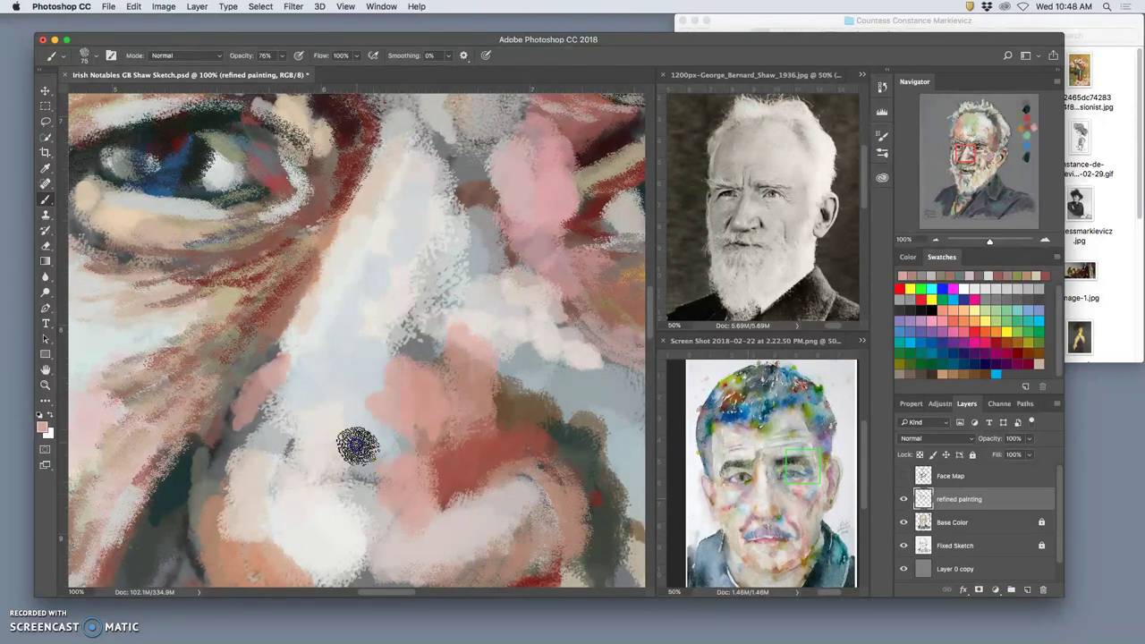
{"action": "left_click", "coordinate": [235, 213], "text": "alt"}
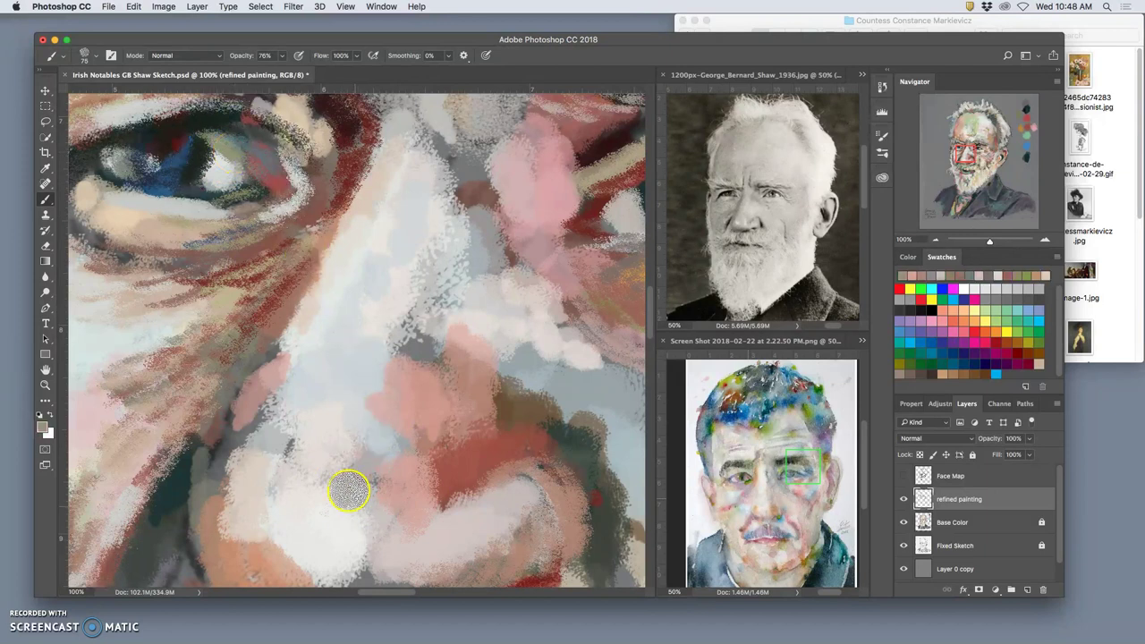
{"action": "mouse_move", "coordinate": [261, 488]}
{"action": "left_mouse_down"}
{"action": "mouse_move", "coordinate": [244, 517]}
{"action": "mouse_move", "coordinate": [260, 500]}
{"action": "mouse_move", "coordinate": [264, 566]}
{"action": "mouse_move", "coordinate": [303, 576]}
{"action": "mouse_move", "coordinate": [271, 561]}
{"action": "mouse_move", "coordinate": [266, 477]}
{"action": "mouse_move", "coordinate": [269, 449]}
{"action": "mouse_move", "coordinate": [295, 438]}
{"action": "mouse_move", "coordinate": [261, 498]}
{"action": "left_mouse_up"}
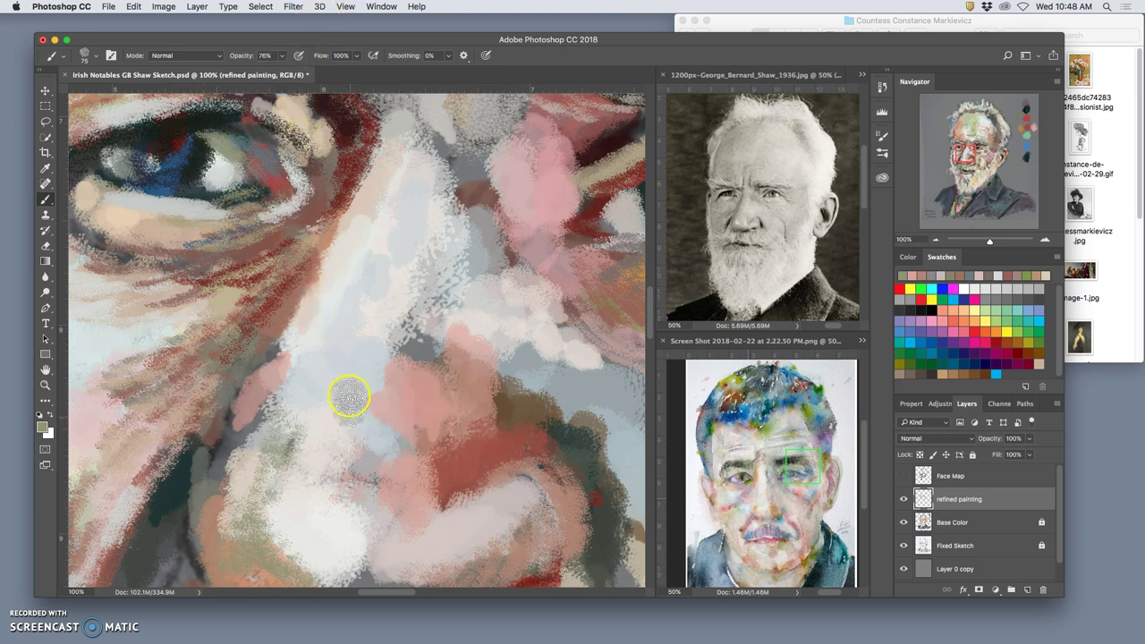
- Check the whole face at lower magnification, with the refined painting layer hidden and shown
{"action": "key", "text": "super+minus"}
{"action": "key", "text": "super+minus"}
{"action": "key", "text": "super+minus"}
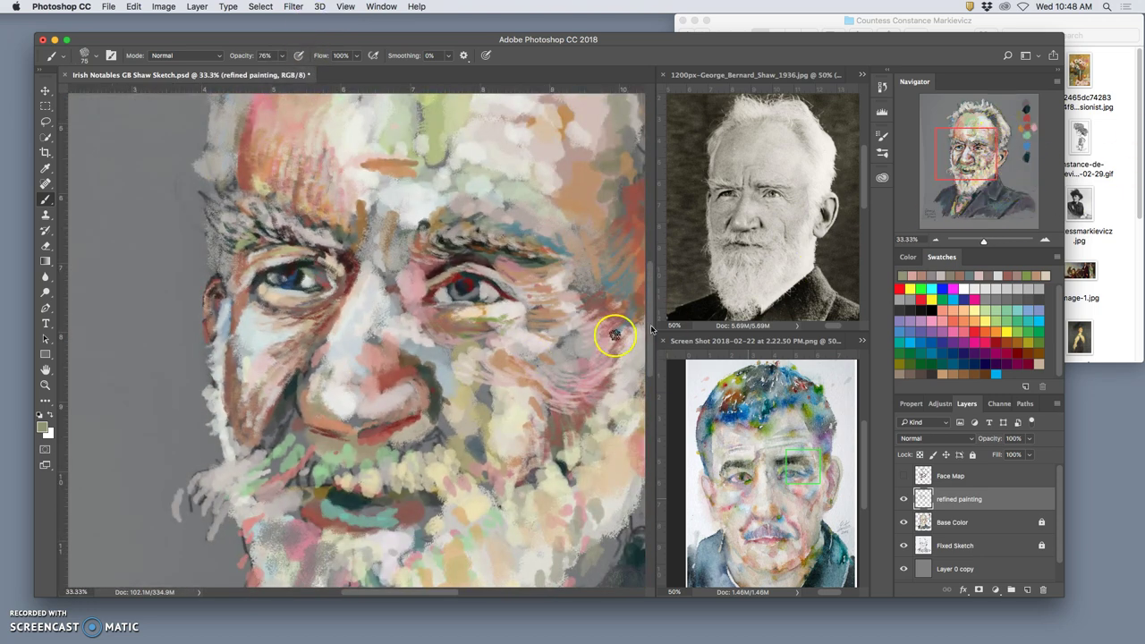
{"action": "mouse_move", "coordinate": [494, 268]}
{"action": "left_mouse_down"}
{"action": "mouse_move", "coordinate": [441, 319]}
{"action": "mouse_move", "coordinate": [416, 426]}
{"action": "mouse_move", "coordinate": [478, 312]}
{"action": "mouse_move", "coordinate": [404, 248]}
{"action": "mouse_move", "coordinate": [435, 238]}
{"action": "mouse_move", "coordinate": [440, 248]}
{"action": "left_mouse_up"}
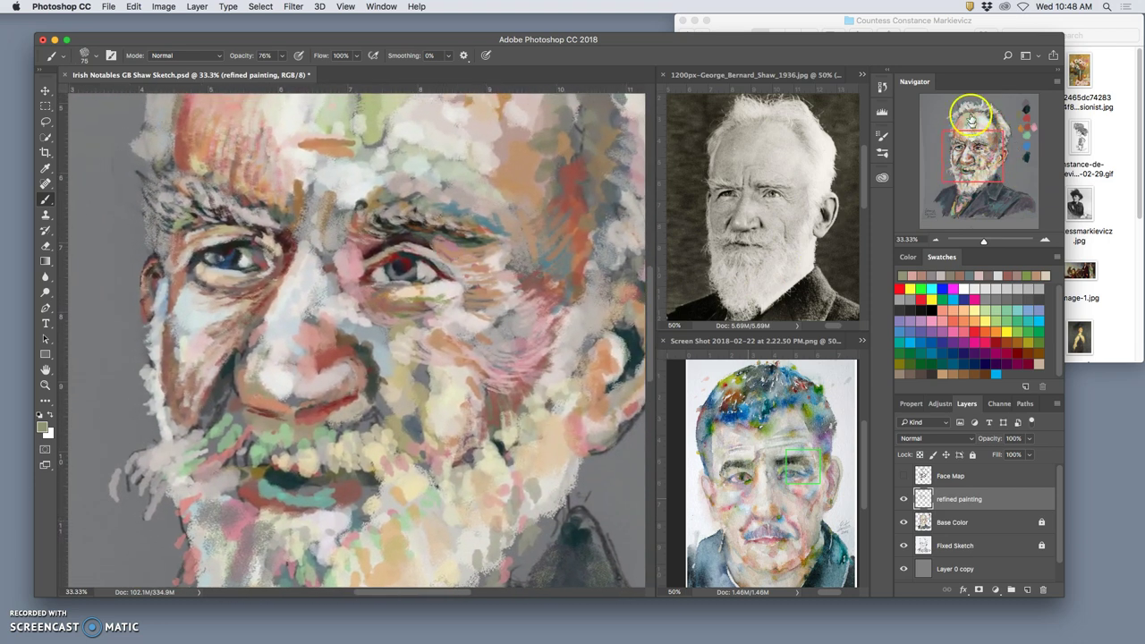
{"action": "left_click", "coordinate": [904, 499]}
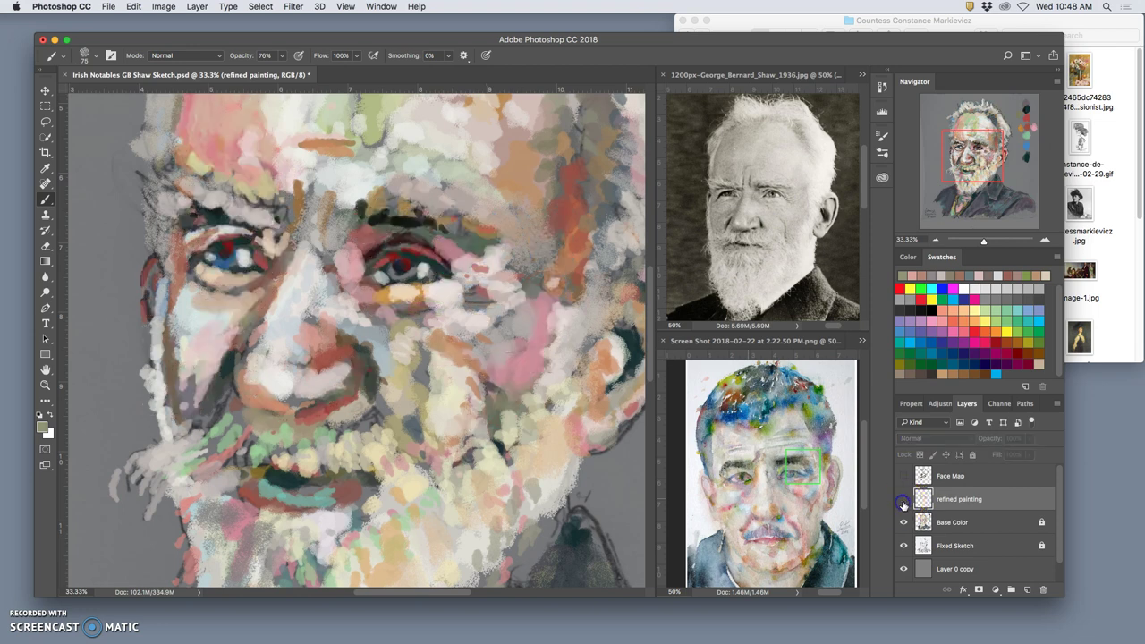
{"action": "left_click", "coordinate": [903, 501]}
{"action": "left_click", "coordinate": [903, 503]}
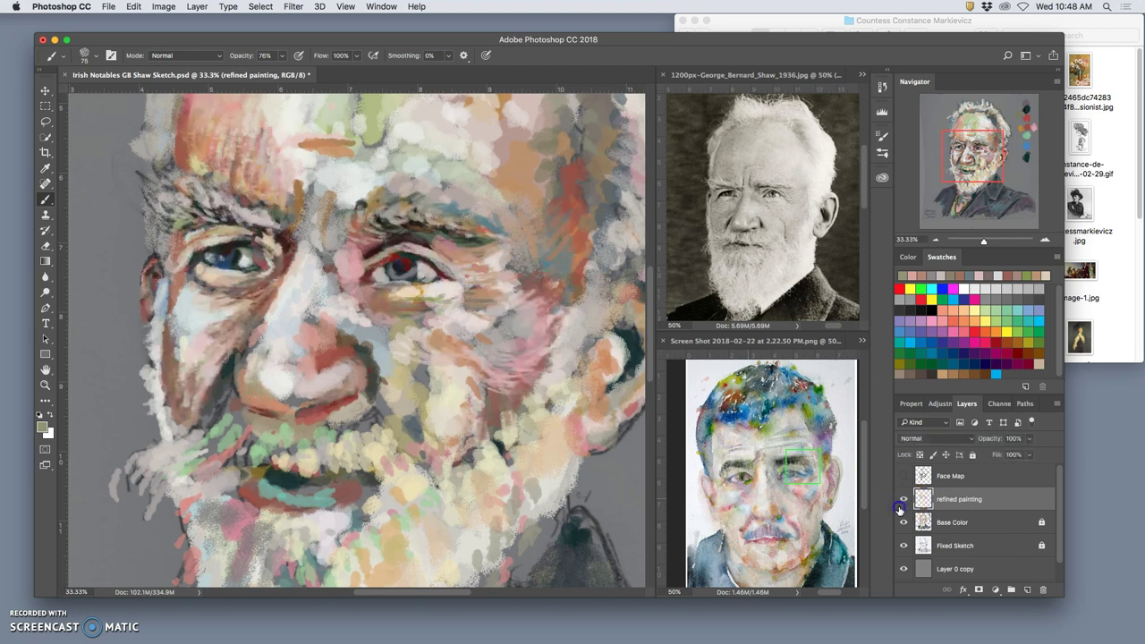
{"action": "key", "text": "super+plus"}
{"action": "key", "text": "super+minus"}
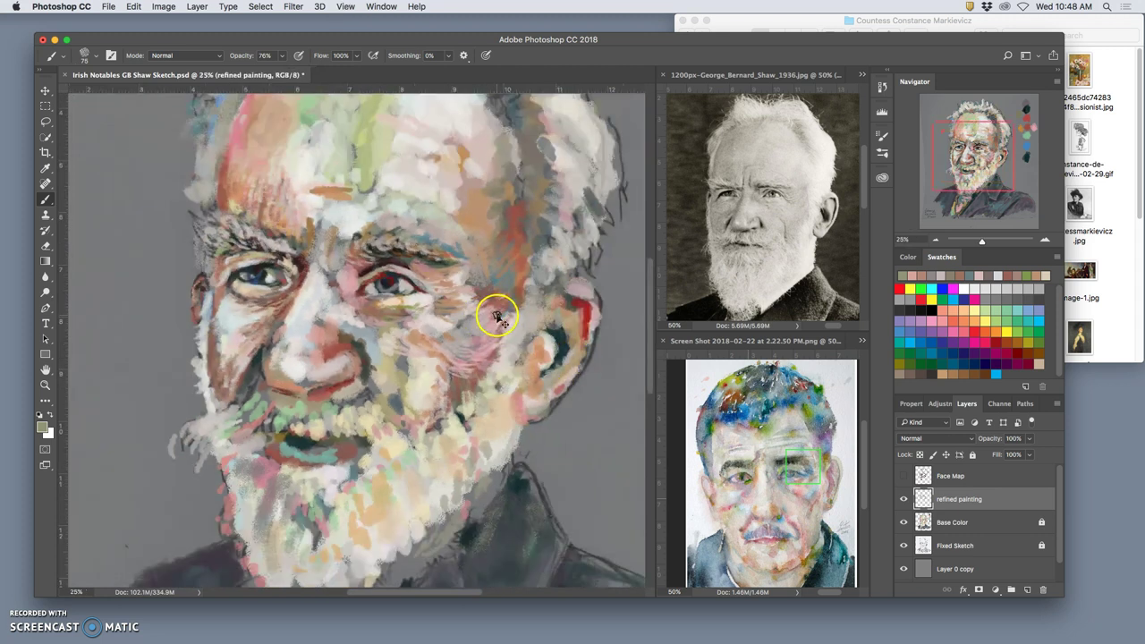
{"action": "key", "text": "super+plus"}
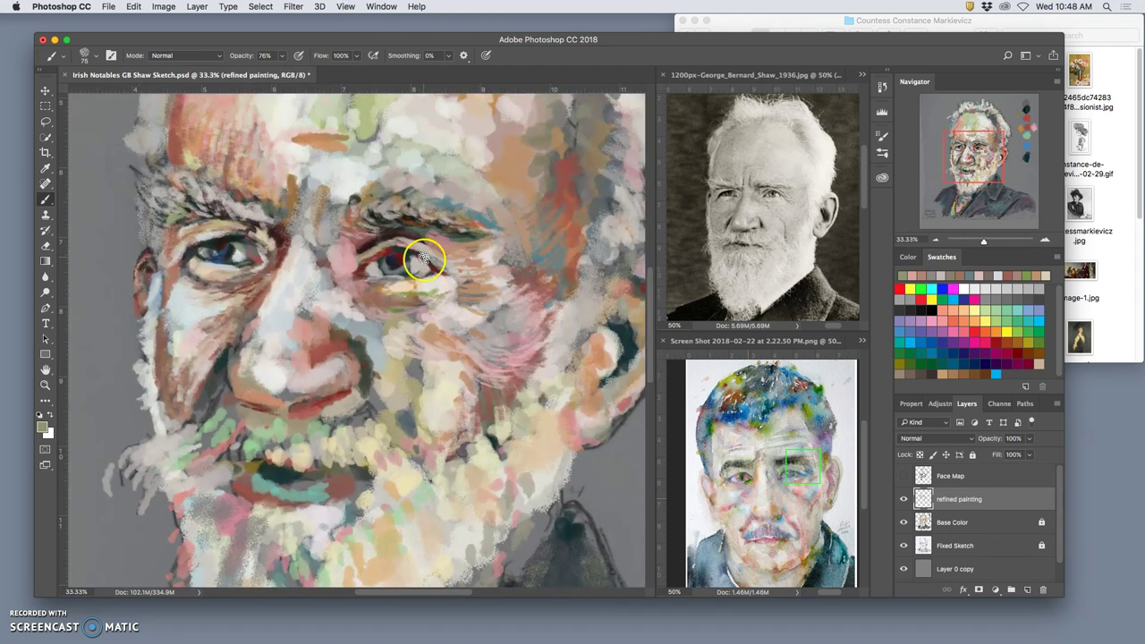
- Sample a reddish brown near the brow and paint it into the right-hand iris and the inner corner of the left-hand eye
{"action": "left_click", "coordinate": [409, 224], "text": "alt"}
{"action": "left_click_drag", "start_coordinate": [409, 255], "coordinate": [387, 271]}
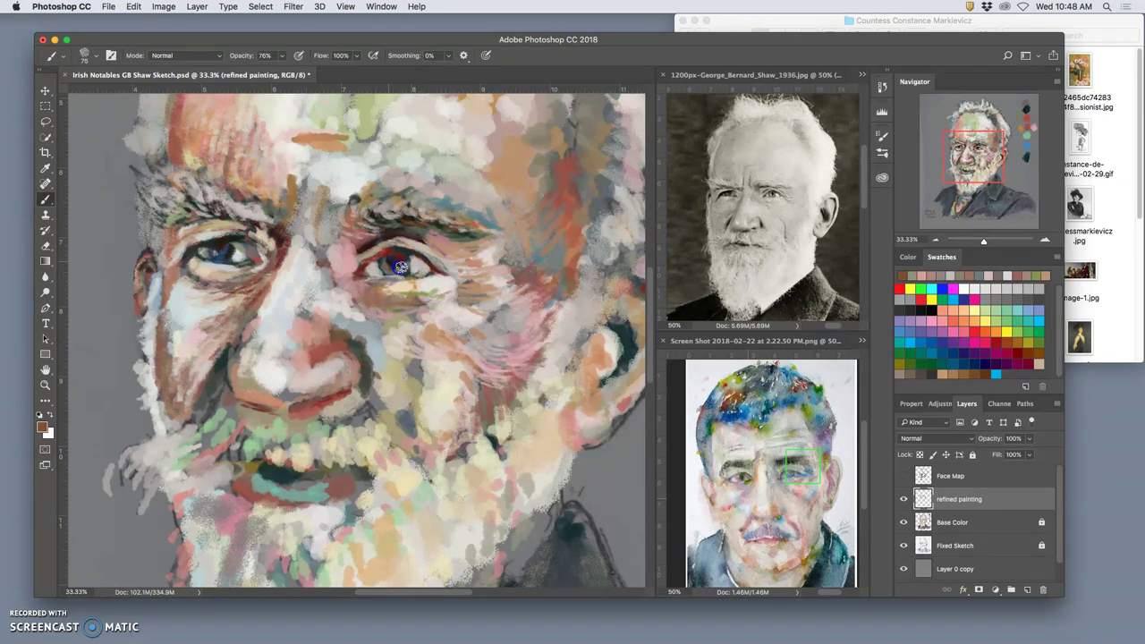
{"action": "mouse_move", "coordinate": [258, 264]}
{"action": "left_mouse_down"}
{"action": "mouse_move", "coordinate": [244, 283]}
{"action": "mouse_move", "coordinate": [273, 265]}
{"action": "left_mouse_up"}
- Sample a mauve from the watercolour reference portrait and dab it into the irises of the eyes
{"action": "left_click", "coordinate": [741, 479], "text": "alt"}
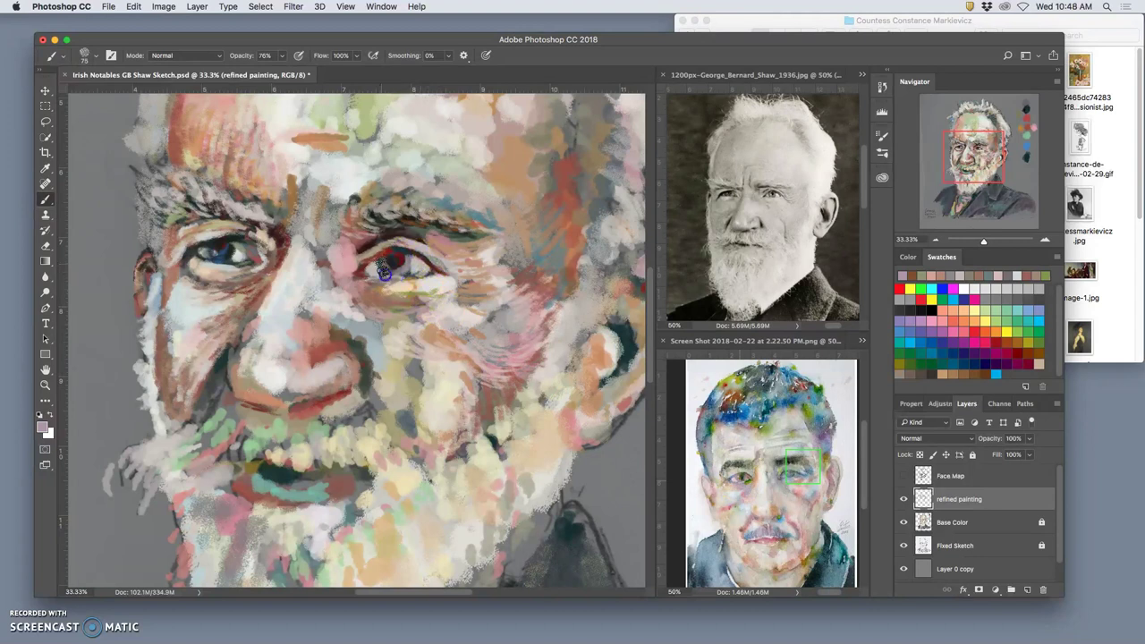
{"action": "left_click", "coordinate": [223, 253]}
{"action": "left_click", "coordinate": [220, 257]}
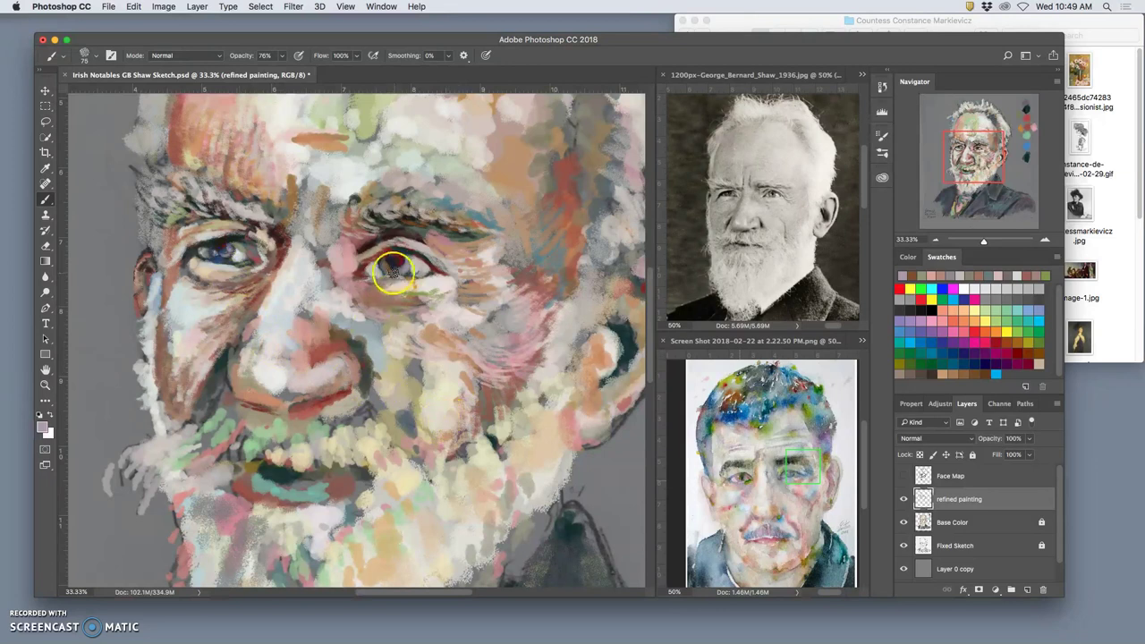
- Sample blue from the left-hand iris and paint it into the right-hand iris, with touch-ups around that eye's lids
{"action": "left_click", "coordinate": [219, 253], "text": "alt"}
{"action": "mouse_move", "coordinate": [383, 270]}
{"action": "left_mouse_down"}
{"action": "mouse_move", "coordinate": [465, 251]}
{"action": "mouse_move", "coordinate": [550, 264]}
{"action": "mouse_move", "coordinate": [389, 255]}
{"action": "left_mouse_up"}
{"action": "left_click", "coordinate": [545, 256]}
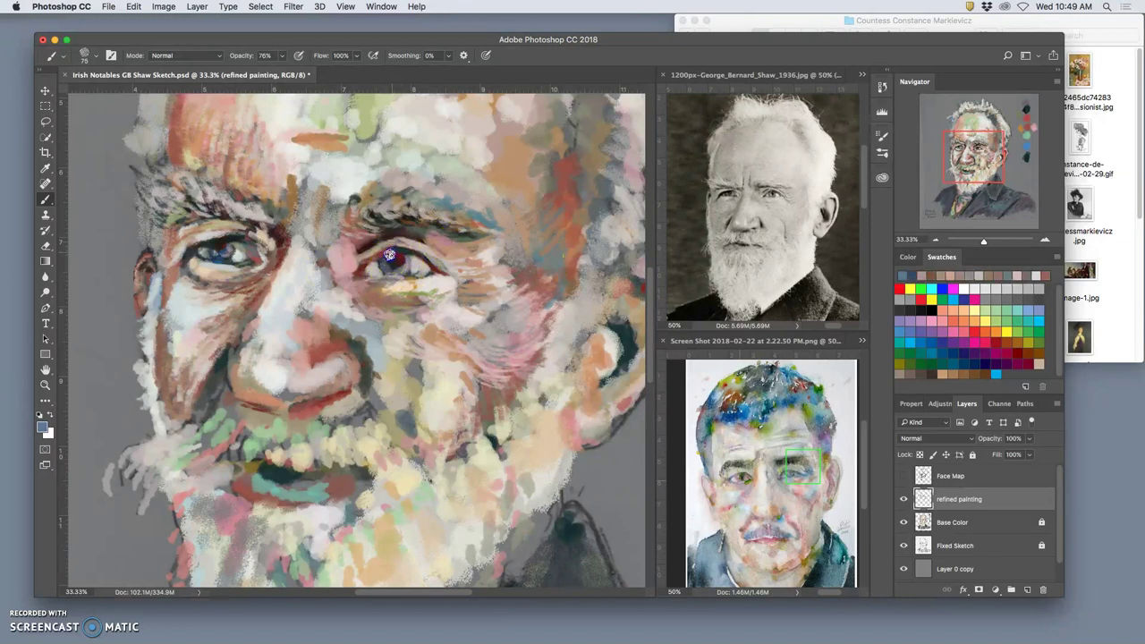
{"action": "left_click", "coordinate": [444, 244]}
{"action": "left_click", "coordinate": [371, 277]}
- Dab the left-hand iris, then sample a pale tone from its eye white and add a highlight to the right-hand iris
{"action": "left_click", "coordinate": [222, 255]}
{"action": "left_click", "coordinate": [217, 255]}
{"action": "left_click", "coordinate": [216, 253], "text": "alt"}
{"action": "left_click", "coordinate": [237, 255]}
{"action": "left_click", "coordinate": [238, 256], "text": "alt"}
{"action": "left_click", "coordinate": [392, 261]}
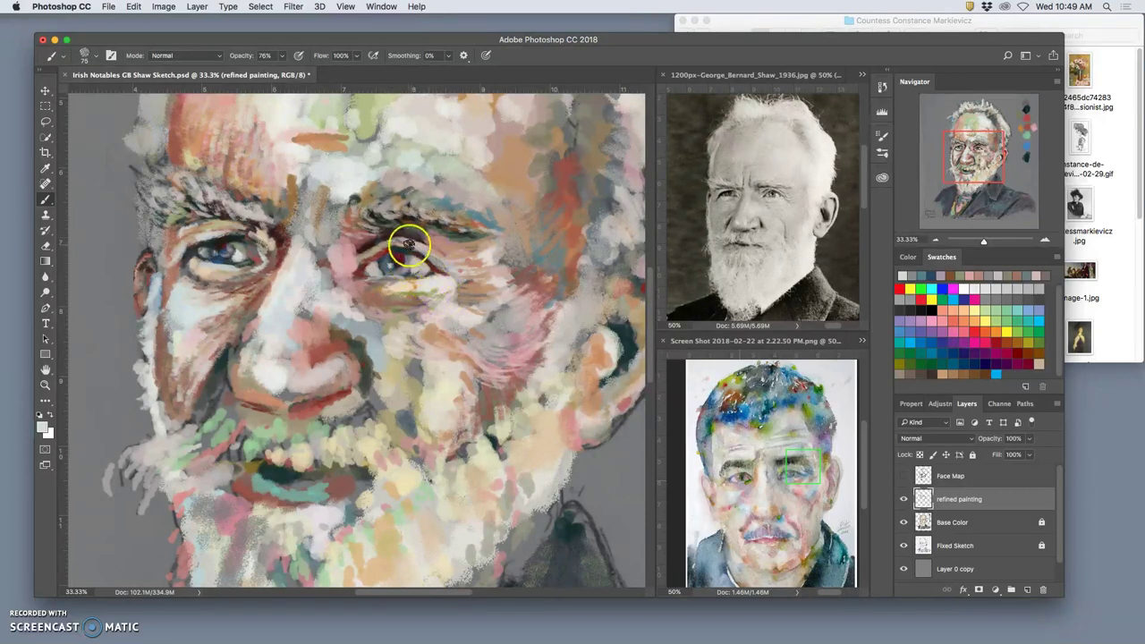
- Define the right-hand eye's upper lid with pale and mid-grey strokes and a dark brown crease
{"action": "mouse_move", "coordinate": [434, 251]}
{"action": "left_mouse_down"}
{"action": "mouse_move", "coordinate": [429, 215]}
{"action": "mouse_move", "coordinate": [402, 229]}
{"action": "left_mouse_up"}
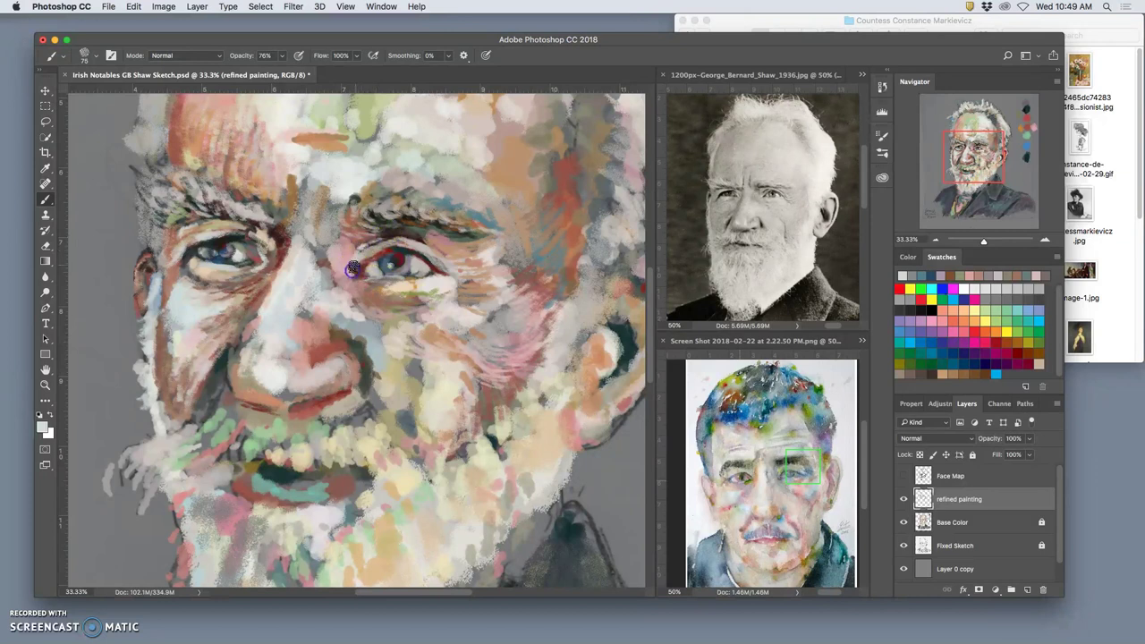
{"action": "left_click", "coordinate": [449, 222], "text": "alt"}
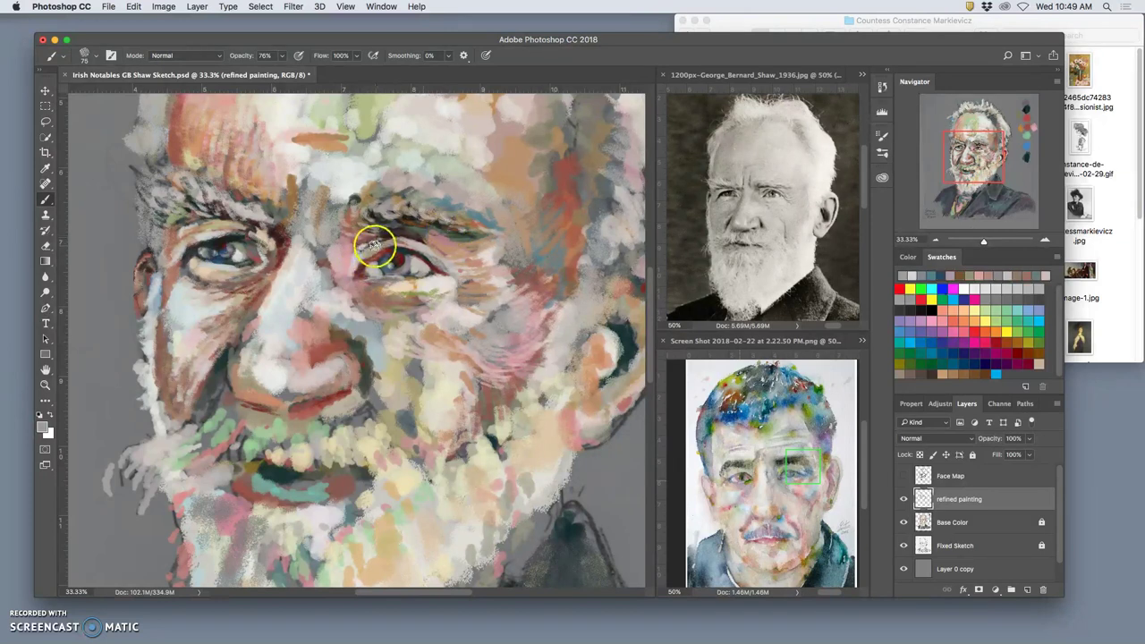
{"action": "left_click_drag", "start_coordinate": [372, 247], "coordinate": [417, 244]}
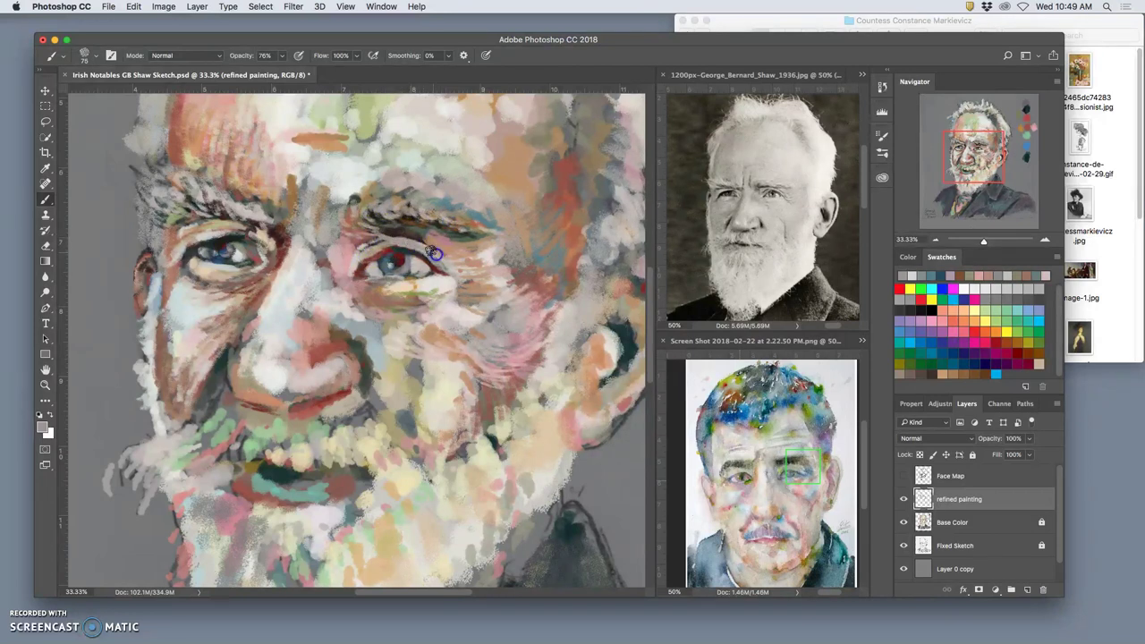
{"action": "left_click", "coordinate": [418, 236]}
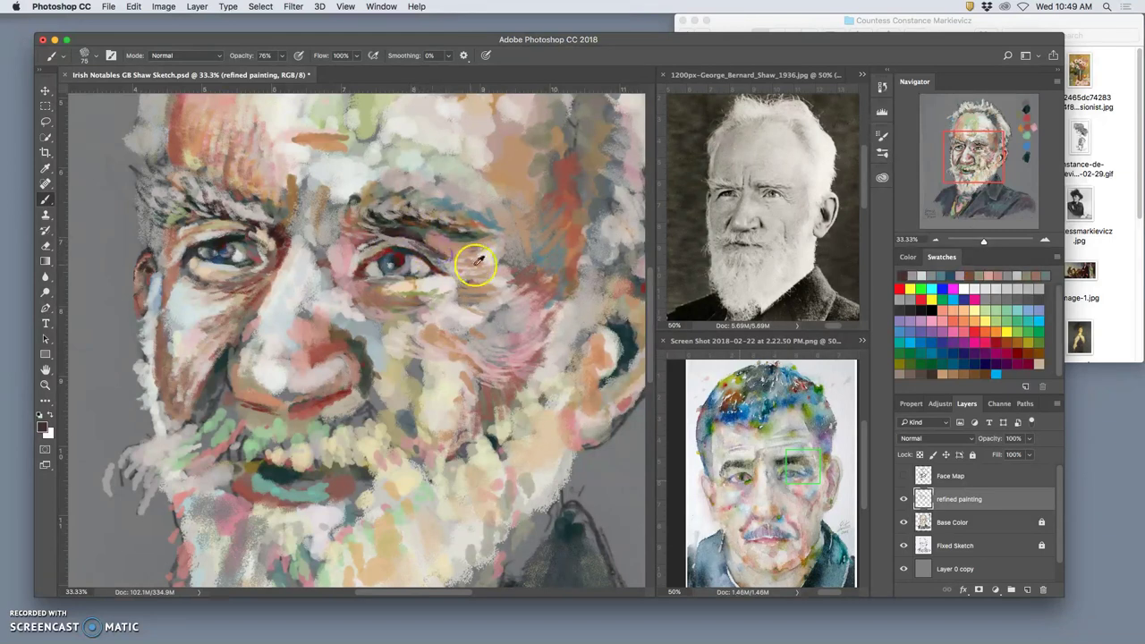
- Lighten the right-hand eye's white and lower rim with sampled light grey, then add near-black accents to the upper lid and brow
{"action": "left_click", "coordinate": [447, 264], "text": "alt"}
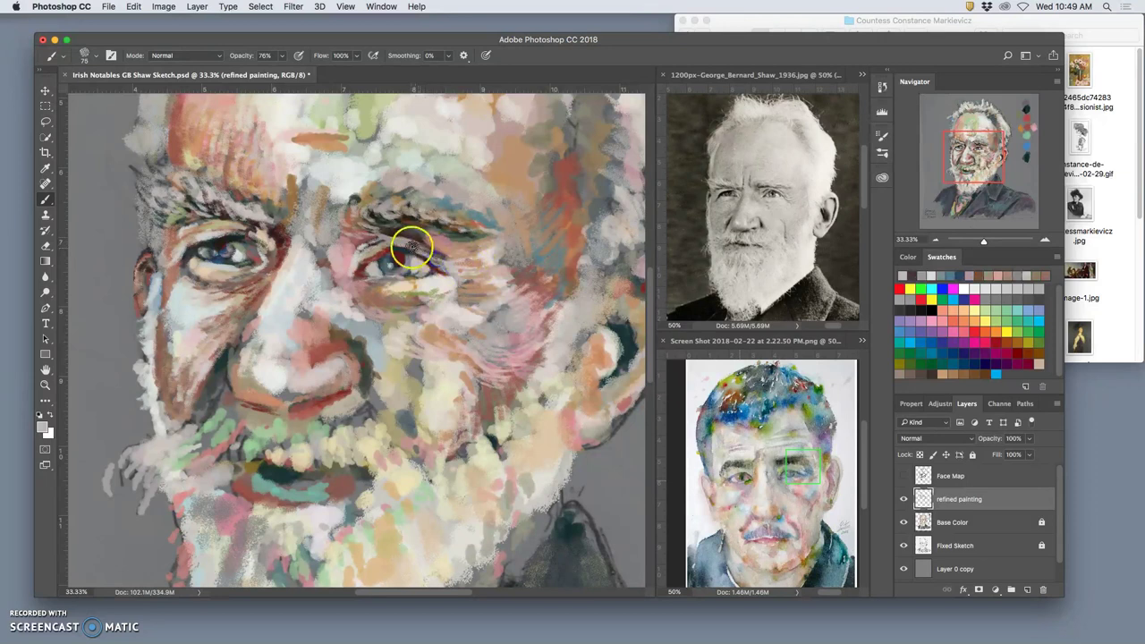
{"action": "left_click_drag", "start_coordinate": [412, 283], "coordinate": [427, 265]}
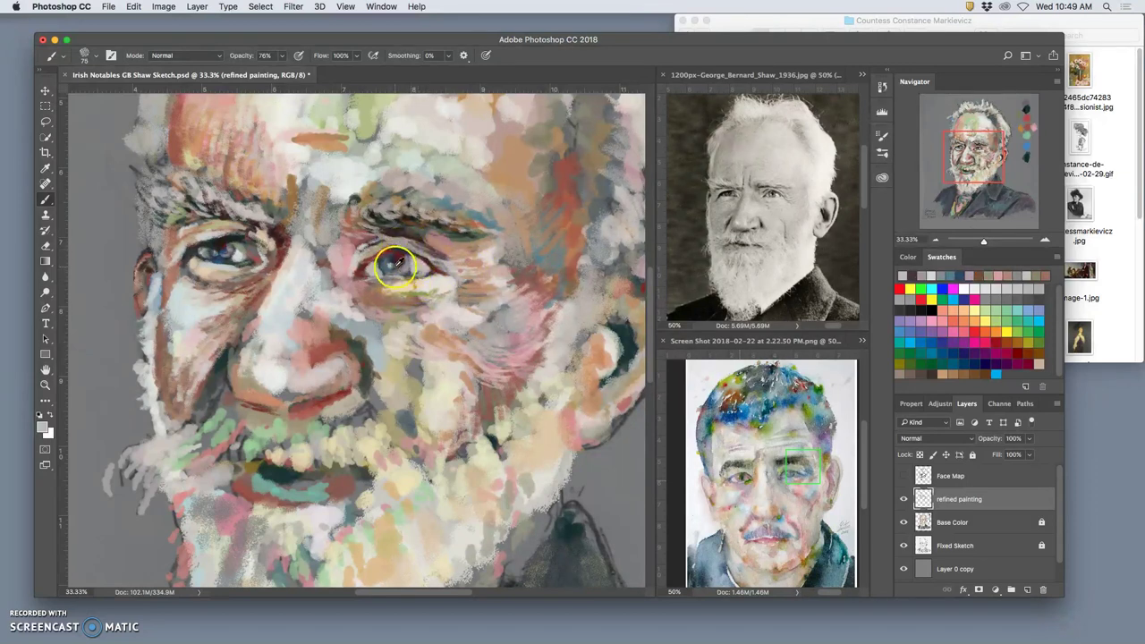
{"action": "left_click", "coordinate": [396, 262], "text": "alt"}
{"action": "left_click_drag", "start_coordinate": [421, 235], "coordinate": [409, 217]}
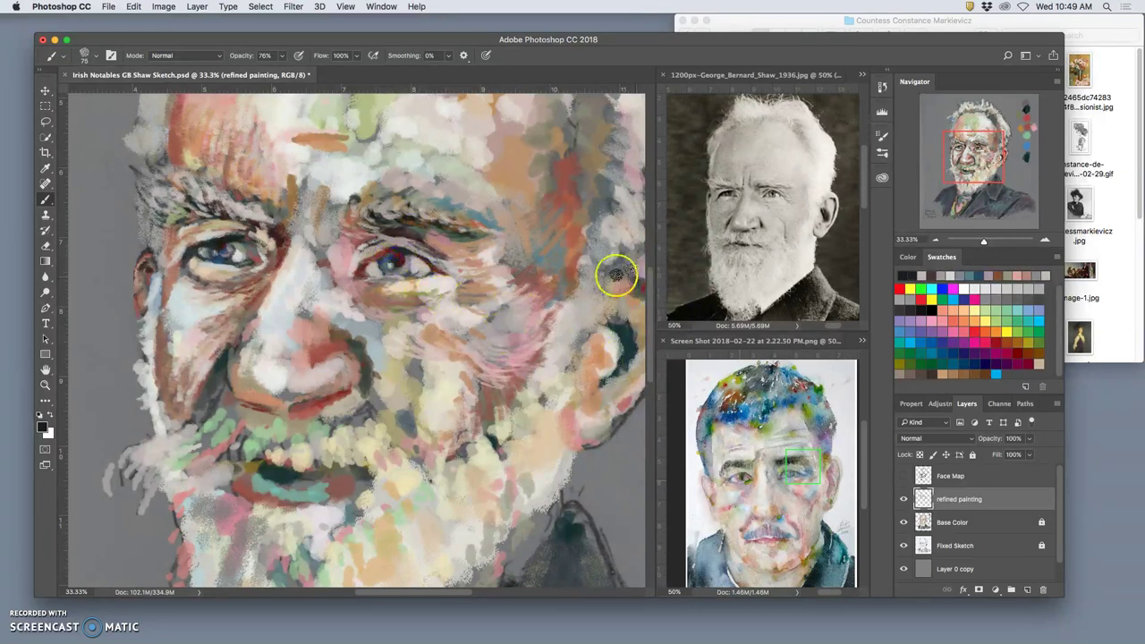
- Refine the right-hand eye's pupil, upper lid and brow with warm brown and dark grey strokes in sampled tones
{"action": "key", "text": "super+0"}
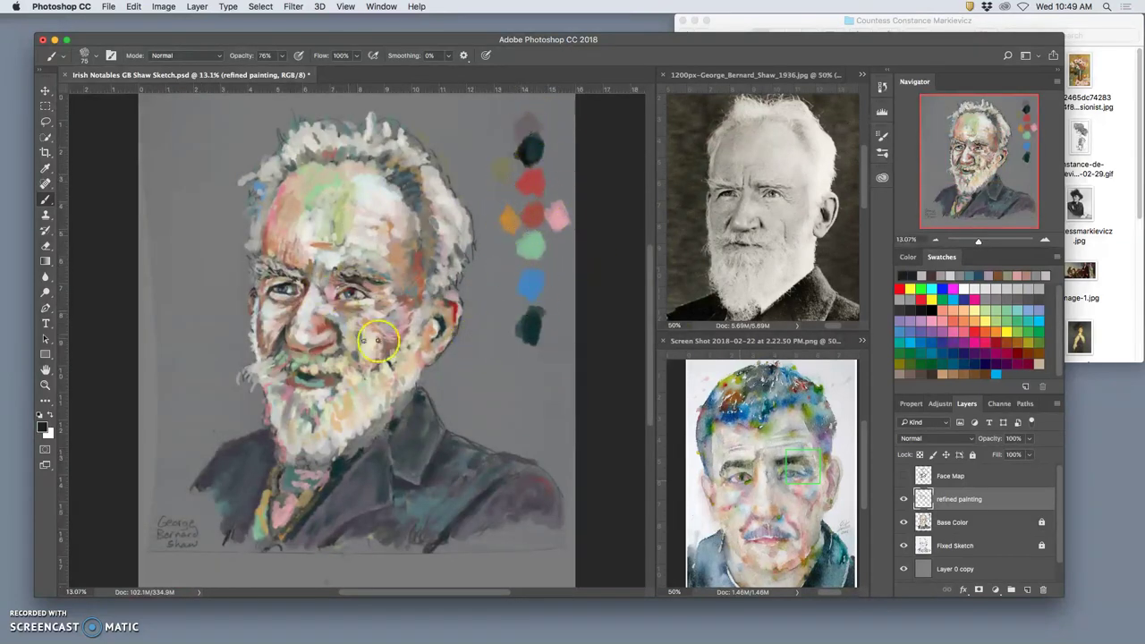
{"action": "scroll", "coordinate": [351, 296], "scroll_direction": "up", "scroll_amount": 3}
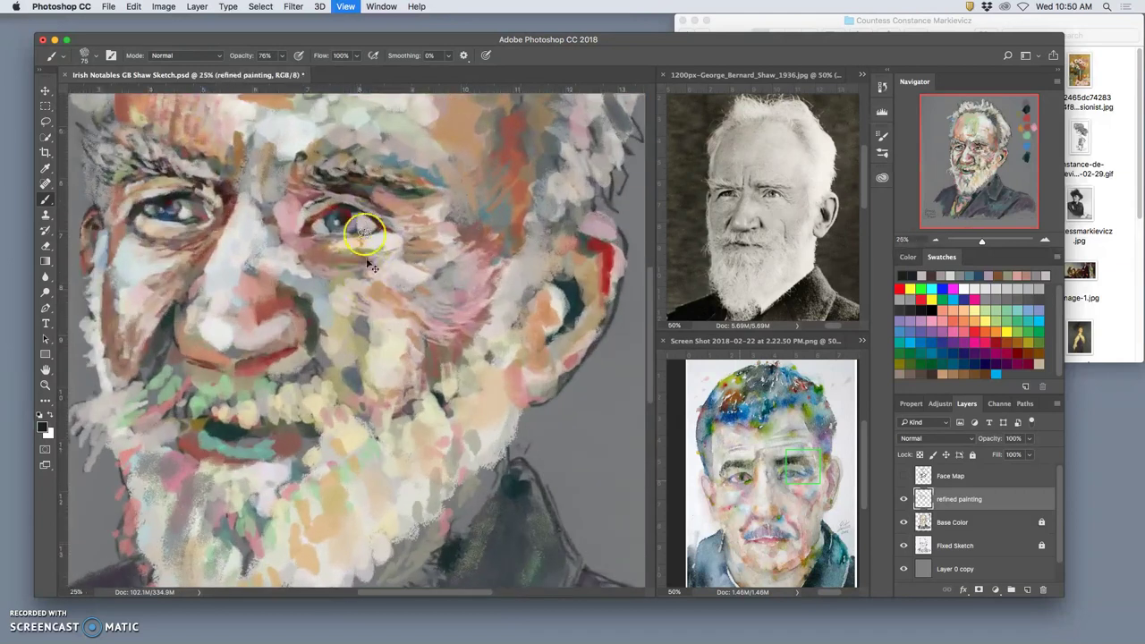
{"action": "left_click_drag", "start_coordinate": [380, 249], "coordinate": [452, 285]}
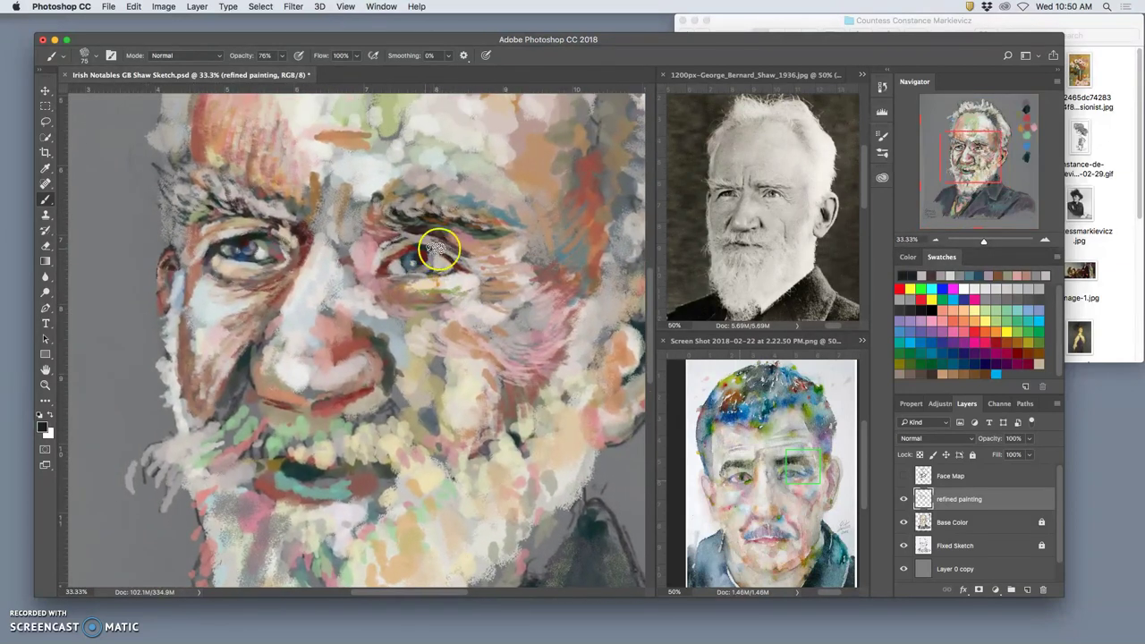
{"action": "left_click", "coordinate": [427, 209], "text": "alt"}
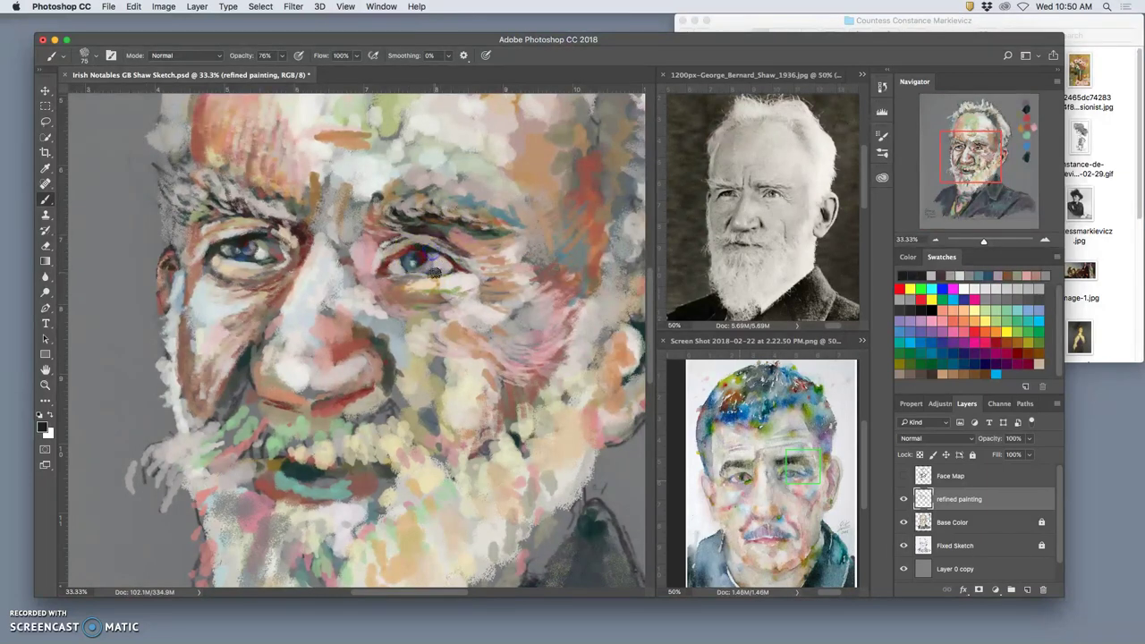
{"action": "left_click", "coordinate": [414, 242], "text": "alt"}
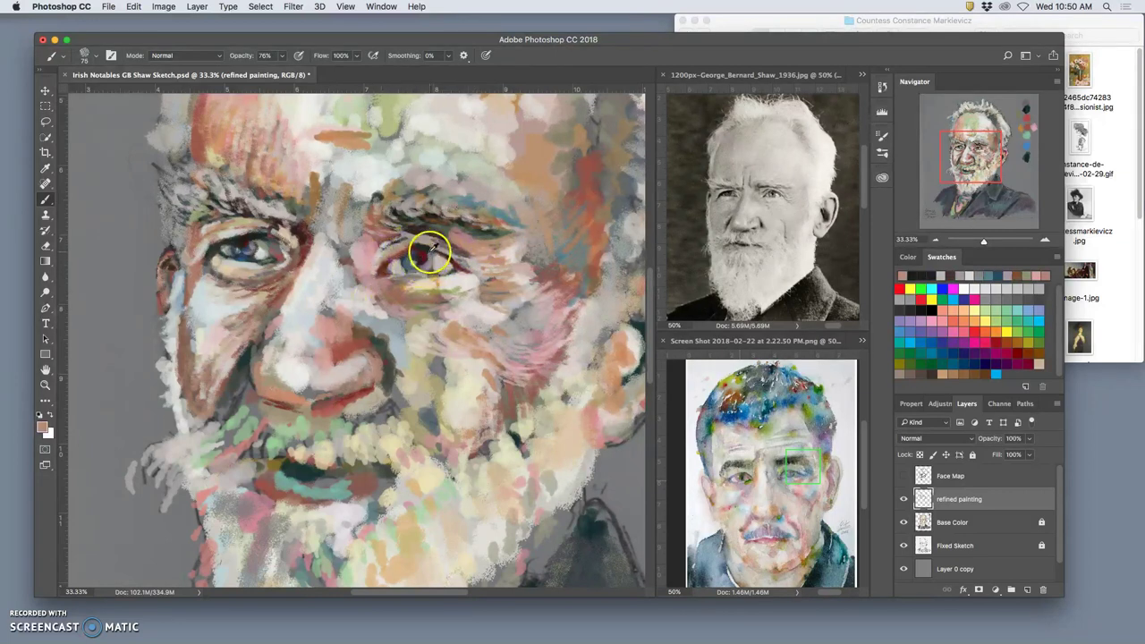
{"action": "left_click", "coordinate": [430, 248], "text": "alt"}
{"action": "mouse_move", "coordinate": [423, 260]}
{"action": "left_mouse_down"}
{"action": "mouse_move", "coordinate": [451, 255]}
{"action": "mouse_move", "coordinate": [456, 222]}
{"action": "left_mouse_up"}
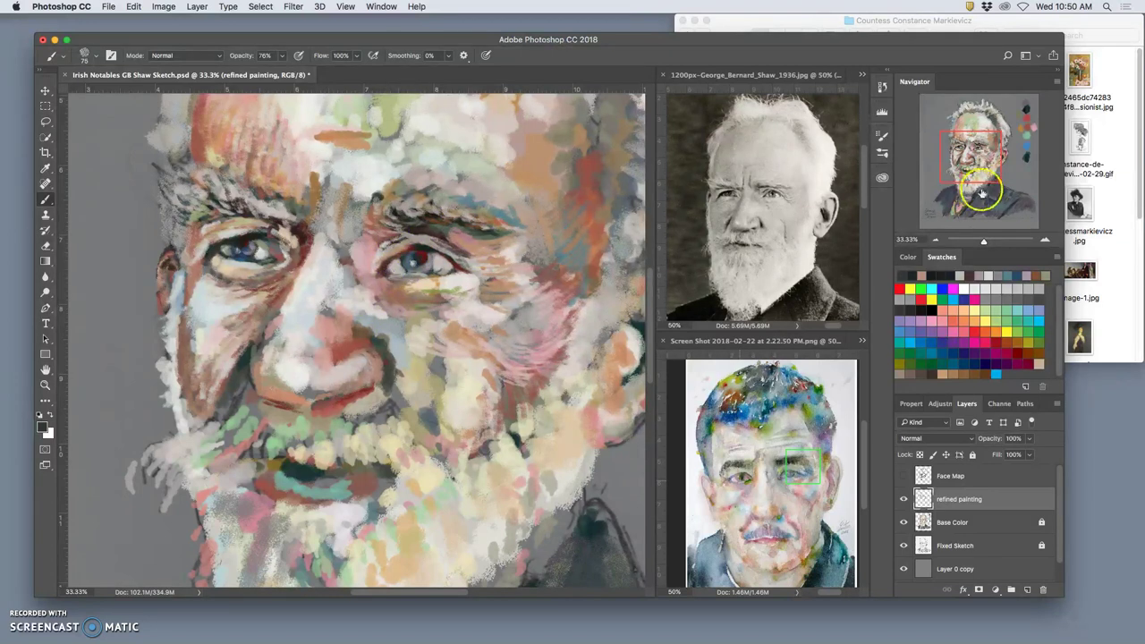
- Darken the right-hand eye's lower lid slightly, then soften its inner corner and under-eye with a sampled light grey
{"action": "left_click", "coordinate": [395, 266]}
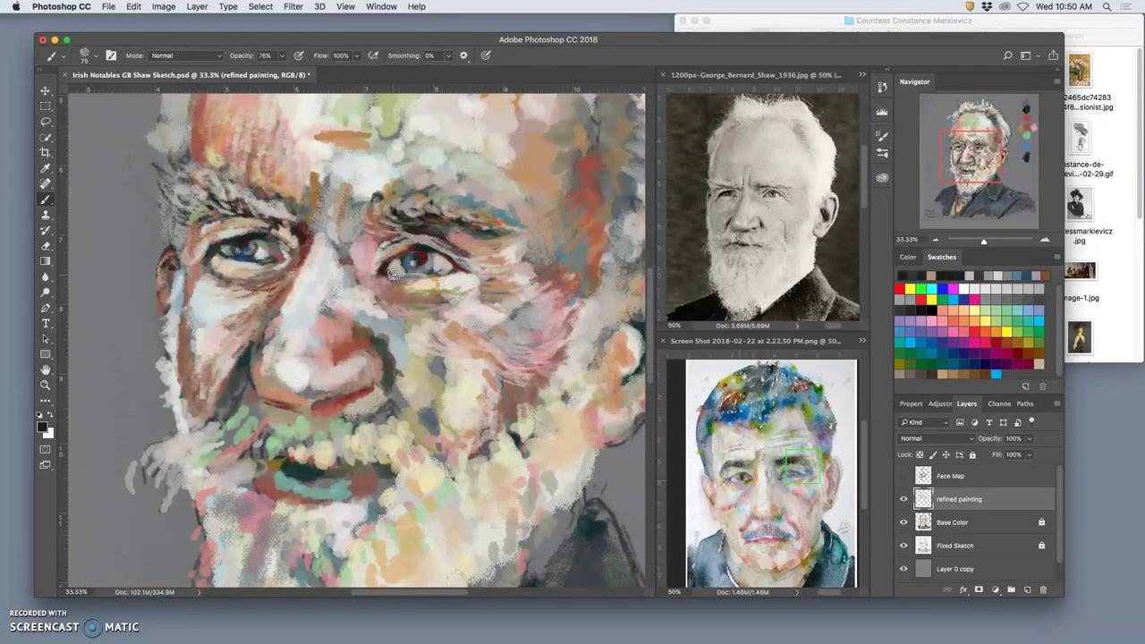
{"action": "left_click", "coordinate": [386, 249], "text": "alt"}
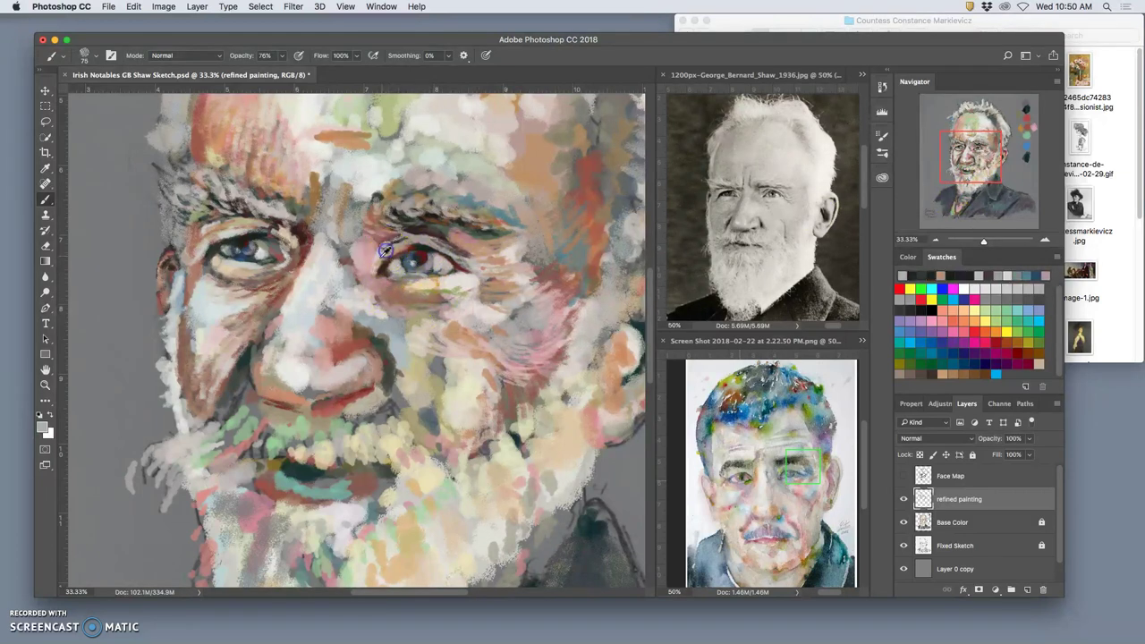
{"action": "left_click_drag", "start_coordinate": [398, 246], "coordinate": [376, 284]}
{"action": "left_click_drag", "start_coordinate": [387, 282], "coordinate": [418, 293]}
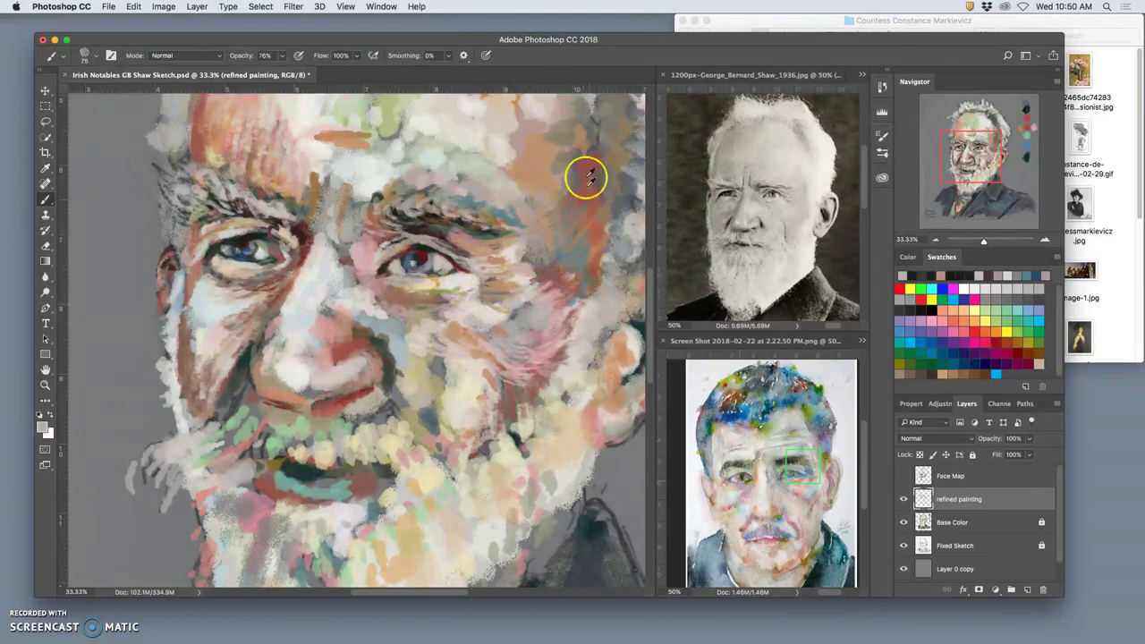
- Warm the side, bridge and underside of the nose with an orange-brown sampled from the right-hand temple
{"action": "left_click", "coordinate": [591, 225], "text": "alt"}
{"action": "left_click_drag", "start_coordinate": [393, 298], "coordinate": [391, 276]}
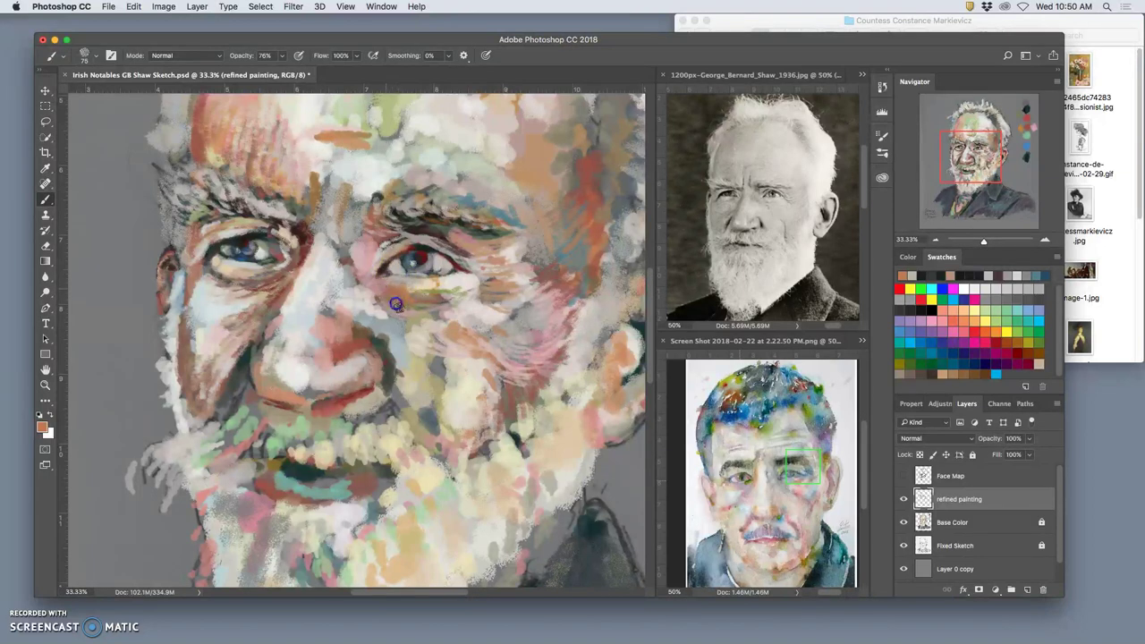
{"action": "mouse_move", "coordinate": [396, 319]}
{"action": "left_mouse_down"}
{"action": "mouse_move", "coordinate": [379, 281]}
{"action": "mouse_move", "coordinate": [354, 273]}
{"action": "mouse_move", "coordinate": [306, 311]}
{"action": "left_mouse_up"}
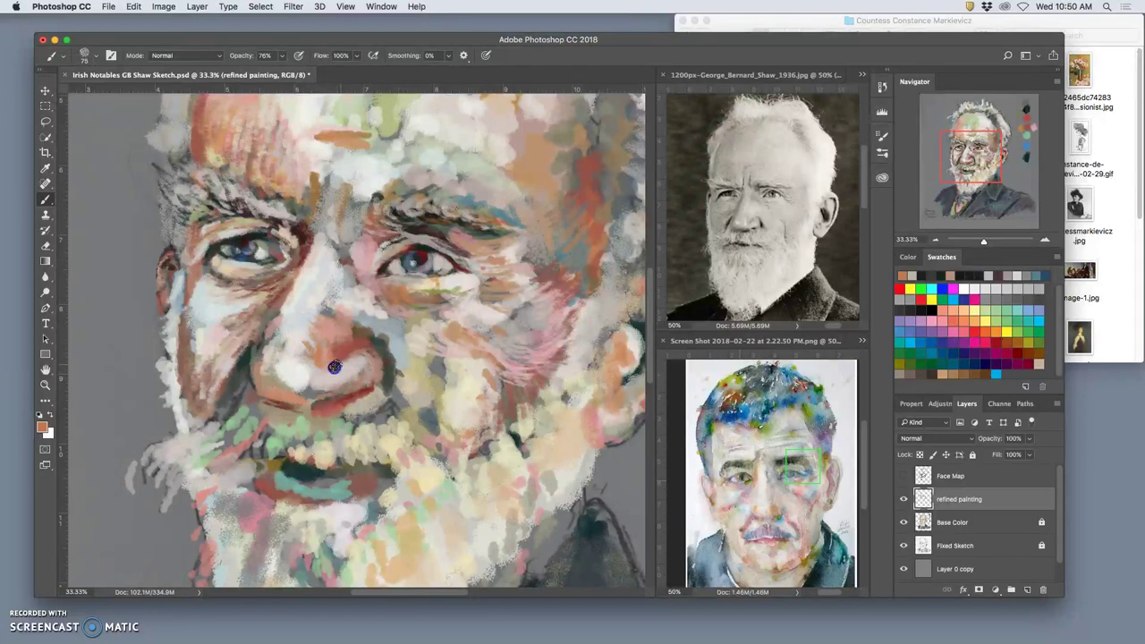
{"action": "mouse_move", "coordinate": [344, 283]}
{"action": "left_mouse_down"}
{"action": "mouse_move", "coordinate": [322, 313]}
{"action": "mouse_move", "coordinate": [307, 307]}
{"action": "mouse_move", "coordinate": [312, 276]}
{"action": "mouse_move", "coordinate": [294, 288]}
{"action": "left_mouse_up"}
{"action": "left_click_drag", "start_coordinate": [268, 367], "coordinate": [277, 392]}
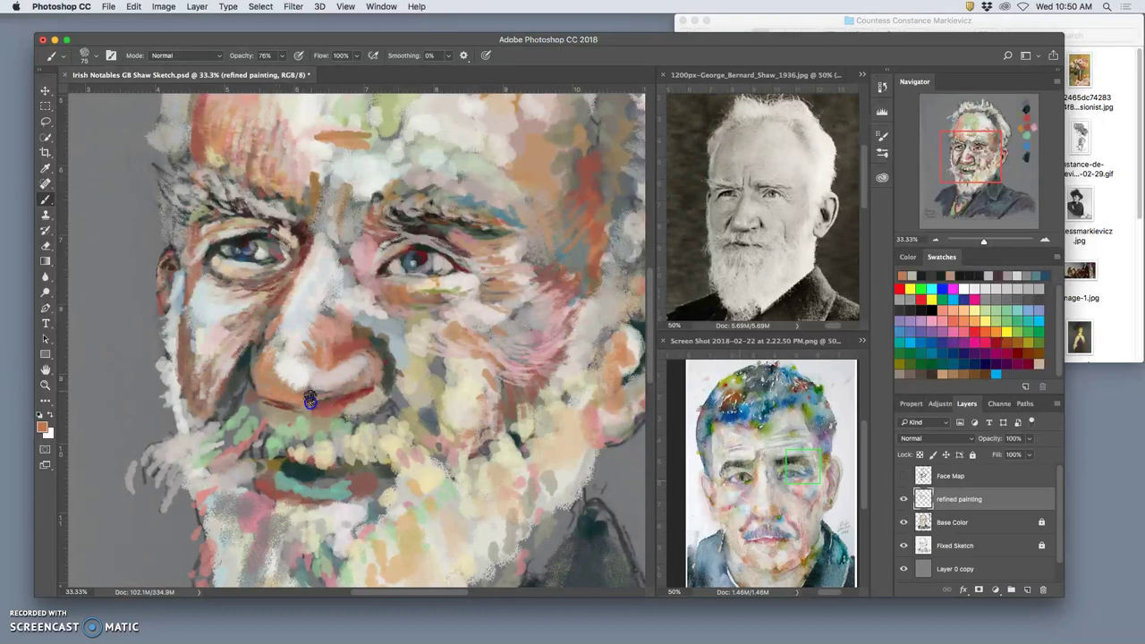
{"action": "mouse_move", "coordinate": [309, 385]}
{"action": "left_mouse_down"}
{"action": "mouse_move", "coordinate": [303, 401]}
{"action": "mouse_move", "coordinate": [322, 402]}
{"action": "left_mouse_up"}
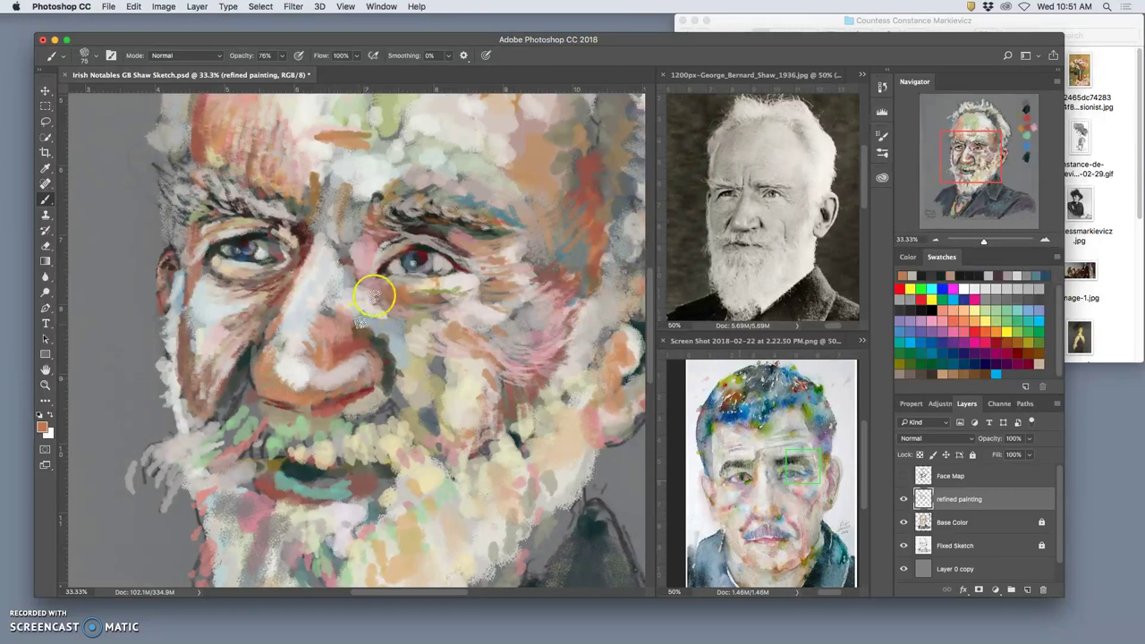
- Extend the orange-brown strokes across the nose and its edge below the right-hand eye, then dab a sampled dusty pink on the bridge
{"action": "left_click_drag", "start_coordinate": [343, 324], "coordinate": [314, 335]}
{"action": "left_click_drag", "start_coordinate": [347, 306], "coordinate": [381, 312]}
{"action": "left_click", "coordinate": [397, 316]}
{"action": "left_click", "coordinate": [384, 298], "text": "alt"}
{"action": "left_click", "coordinate": [341, 285]}
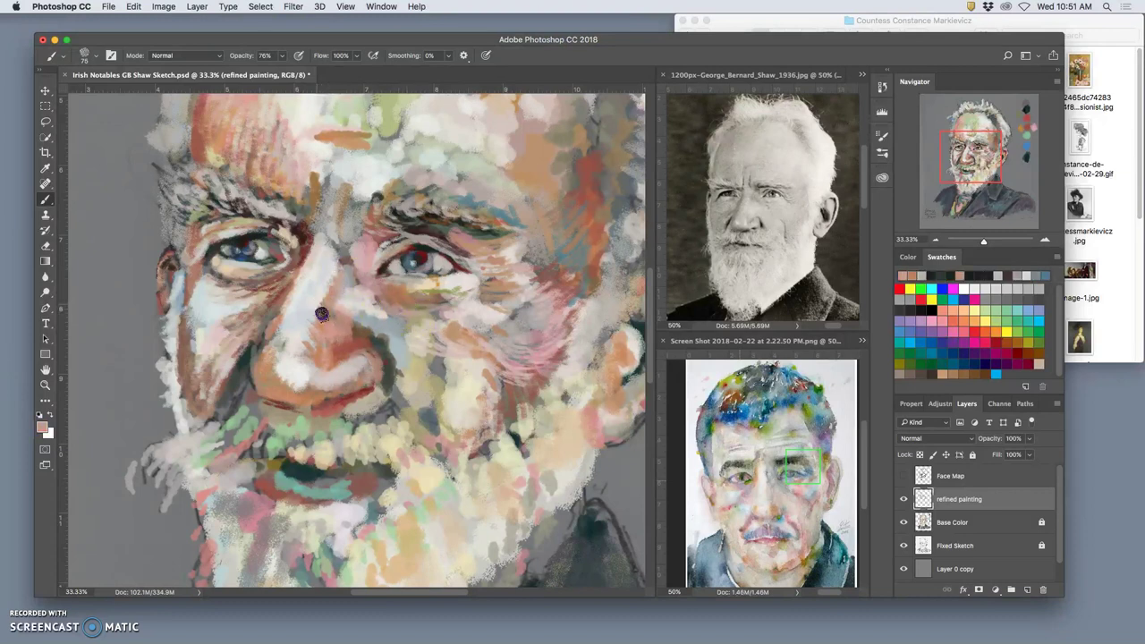
- Lighten the upper nose bridge with pale pink, cream and soft pink tones sampled from the face
{"action": "left_click", "coordinate": [326, 310], "text": "alt"}
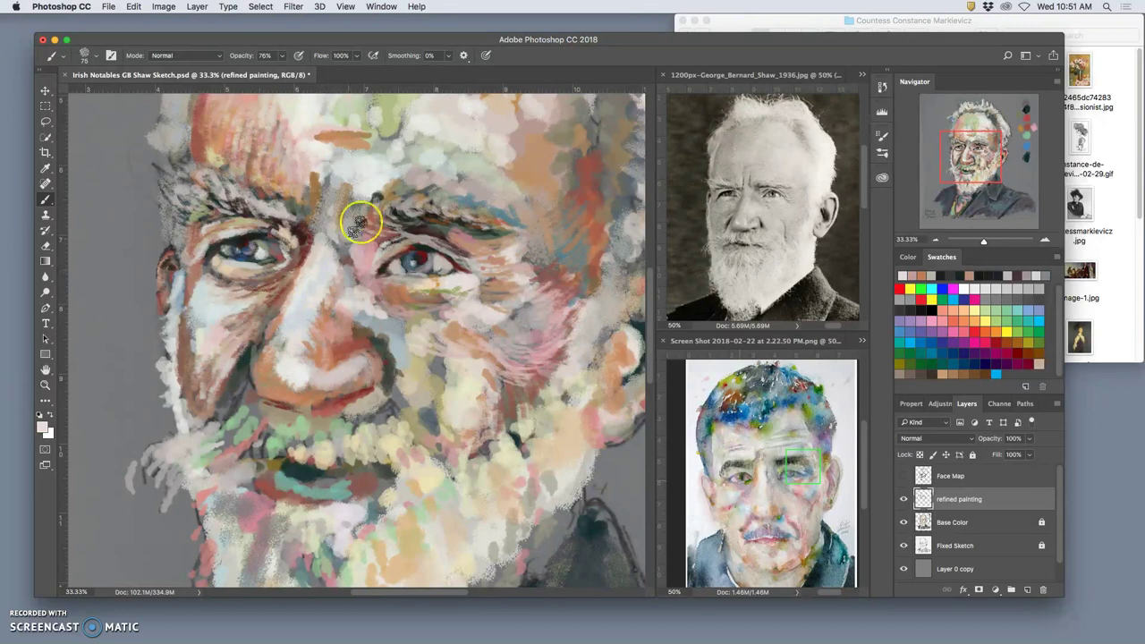
{"action": "left_click", "coordinate": [295, 114], "text": "alt"}
{"action": "left_click", "coordinate": [316, 218]}
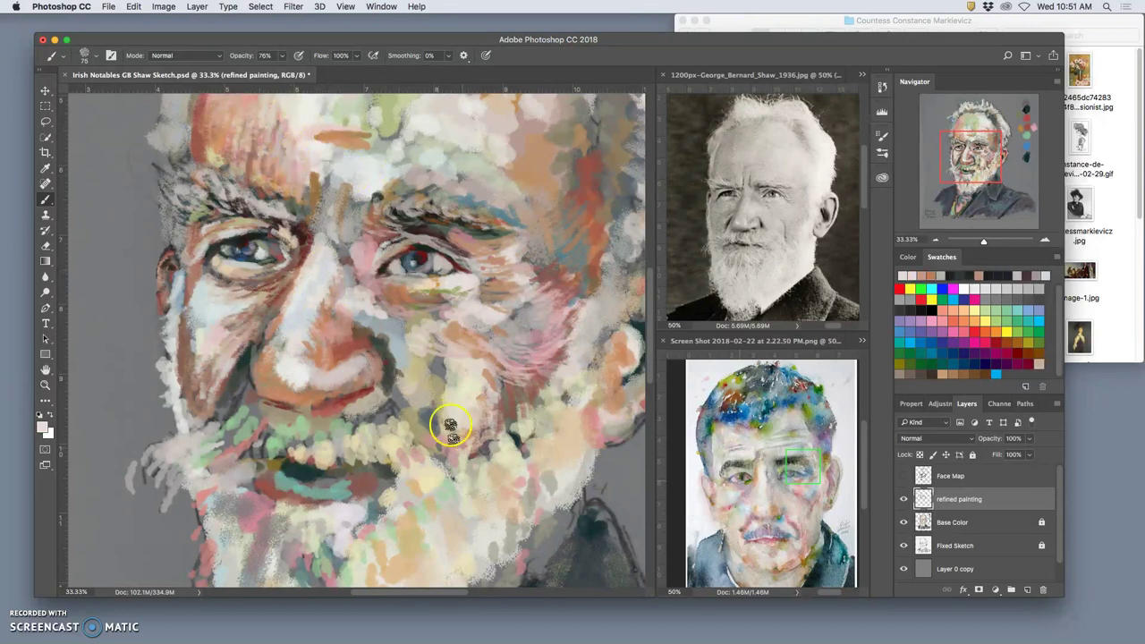
{"action": "left_click", "coordinate": [458, 396], "text": "alt"}
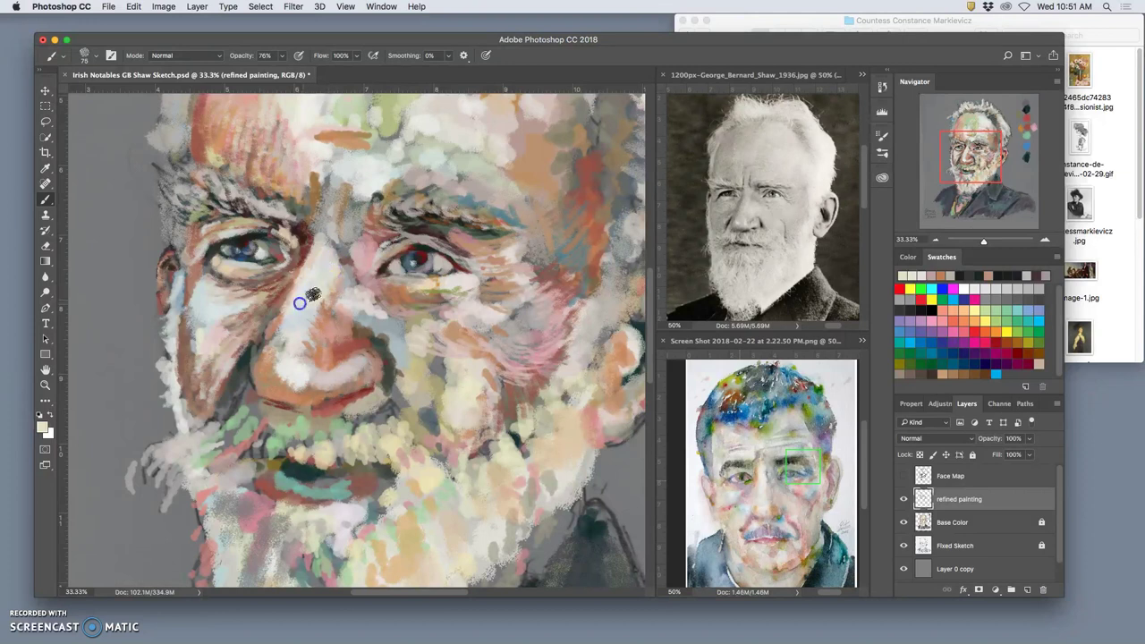
{"action": "left_click", "coordinate": [361, 262], "text": "alt"}
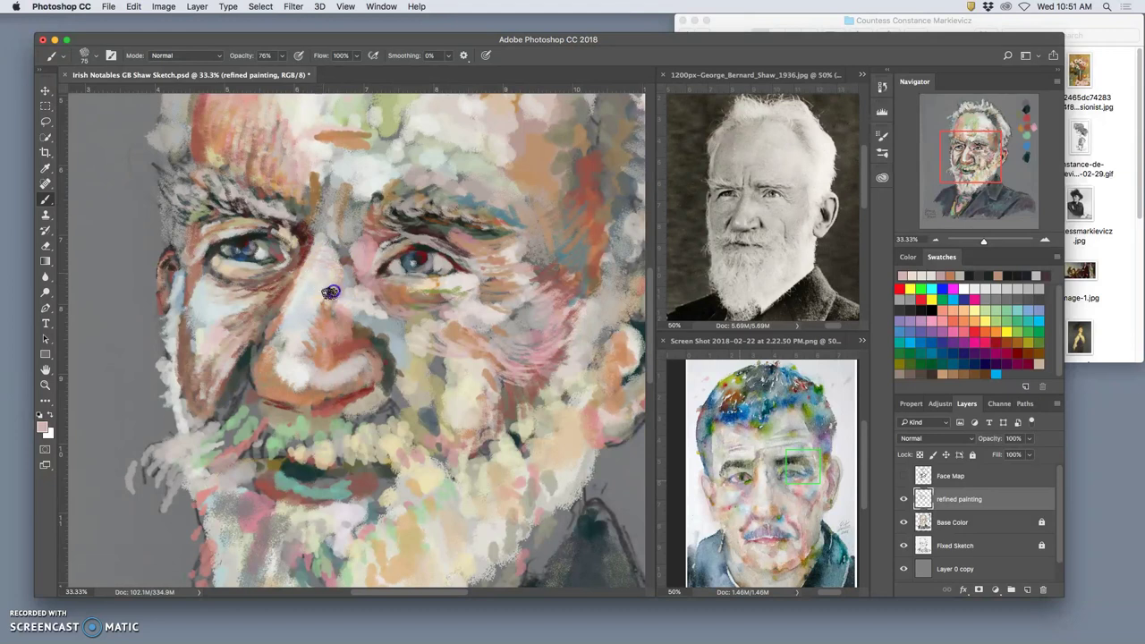
- Hatch the nose bridge with sampled ochre brown and pink, then add a pale highlight to the nose tip
{"action": "left_click", "coordinate": [386, 297], "text": "alt"}
{"action": "left_click_drag", "start_coordinate": [403, 299], "coordinate": [330, 288]}
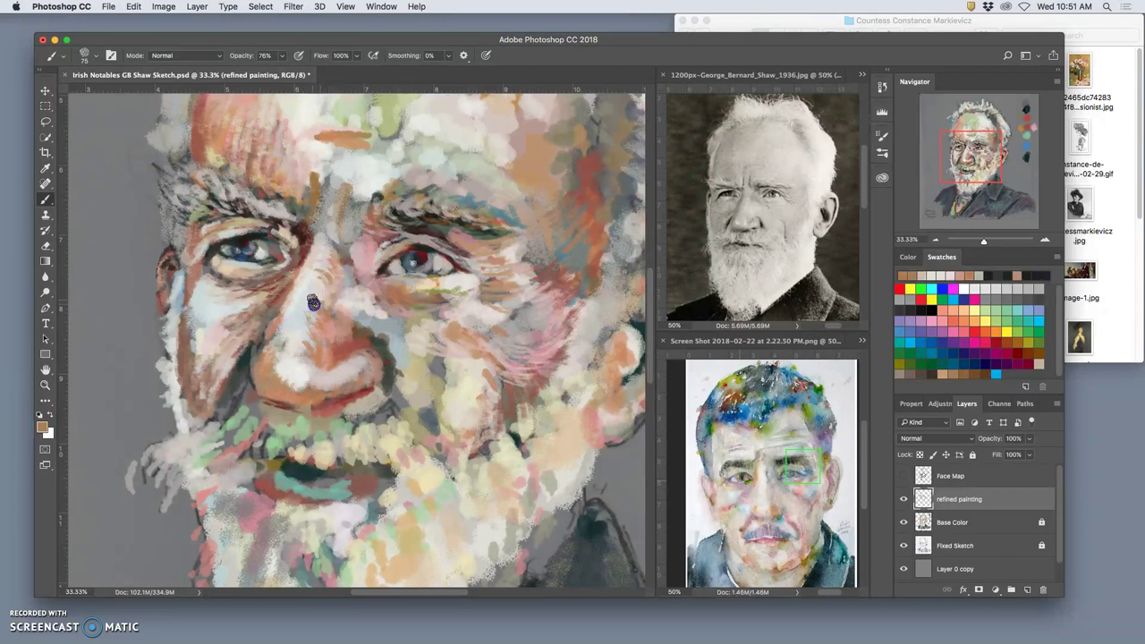
{"action": "left_click_drag", "start_coordinate": [287, 353], "coordinate": [366, 268]}
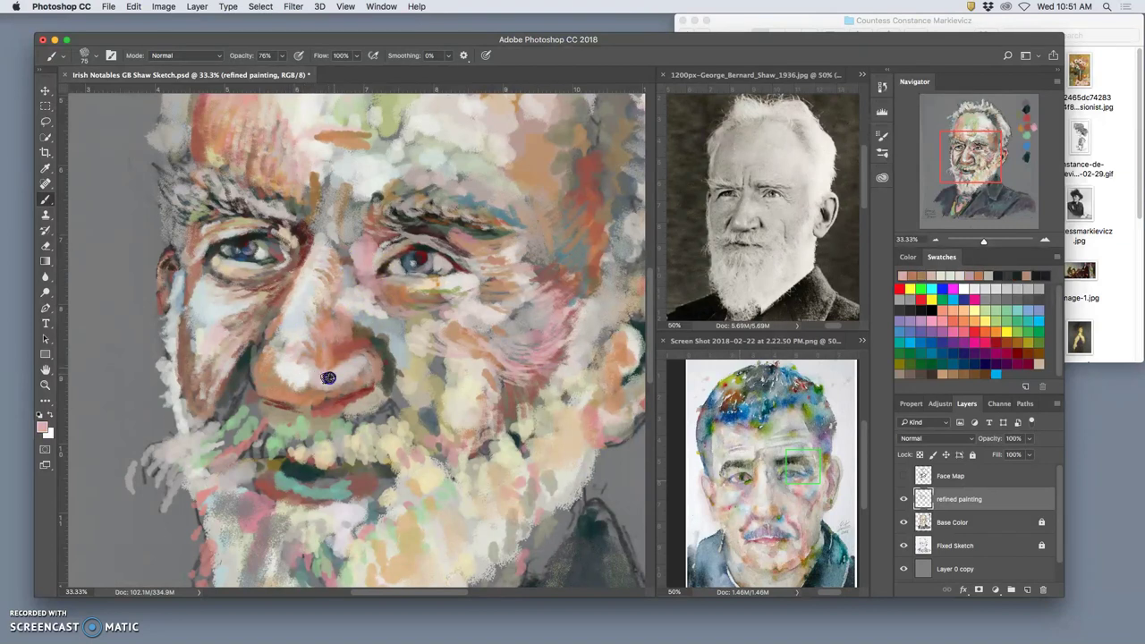
{"action": "left_click", "coordinate": [464, 293], "text": "alt"}
{"action": "left_click_drag", "start_coordinate": [346, 380], "coordinate": [358, 374]}
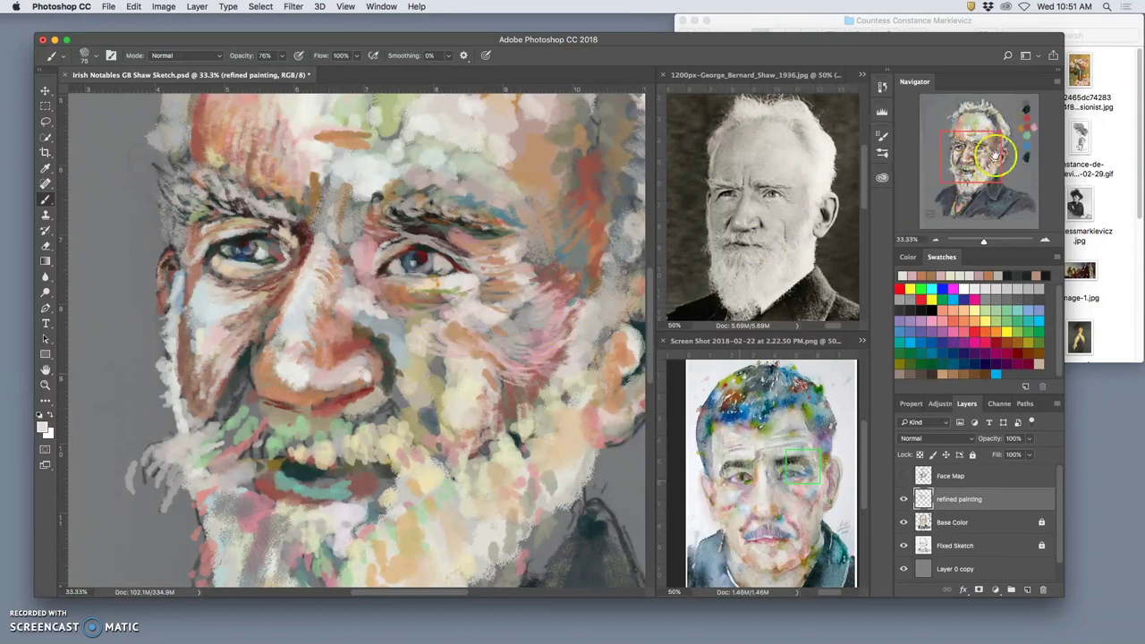
- Add sampled grey-green and light grey strokes to the nose and adjoining right-hand cheek, saving the document
{"action": "left_click", "coordinate": [581, 255], "text": "alt"}
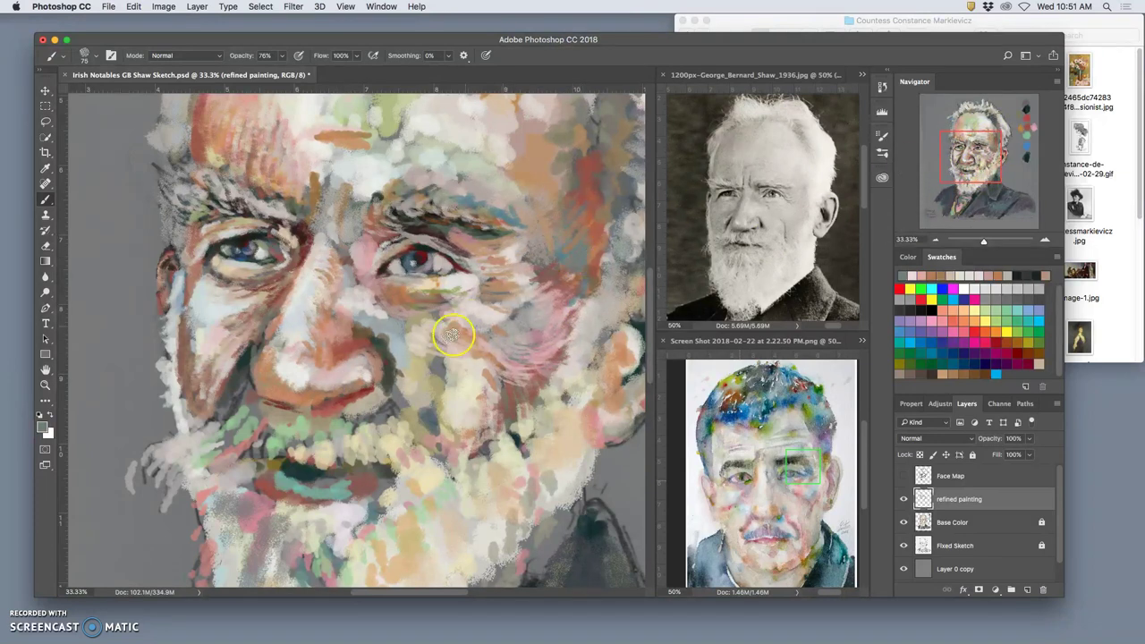
{"action": "mouse_move", "coordinate": [340, 362]}
{"action": "left_mouse_down"}
{"action": "mouse_move", "coordinate": [337, 349]}
{"action": "mouse_move", "coordinate": [350, 349]}
{"action": "left_mouse_up"}
{"action": "left_click", "coordinate": [731, 507], "text": "alt"}
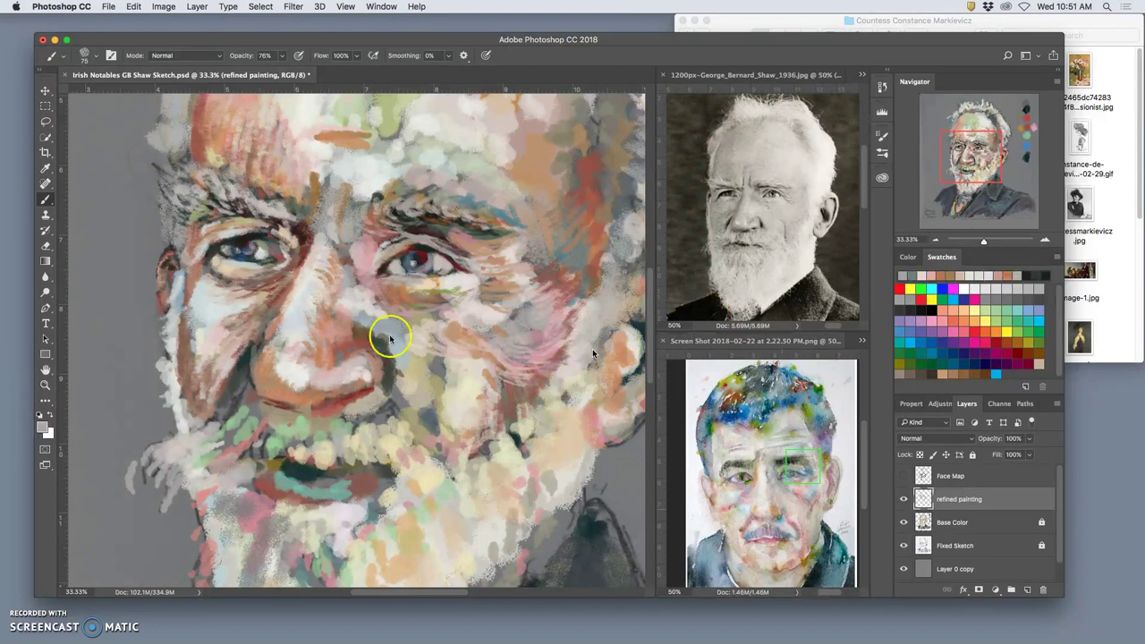
{"action": "left_click_drag", "start_coordinate": [356, 346], "coordinate": [357, 343]}
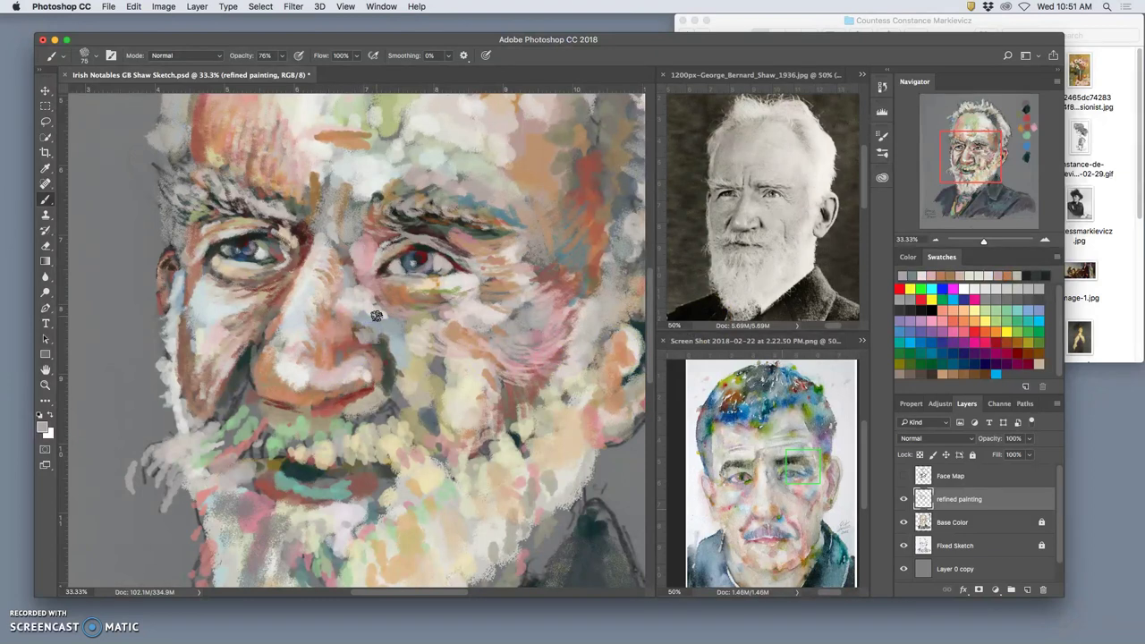
{"action": "key", "text": "ctrl+s"}
{"action": "left_click_drag", "start_coordinate": [381, 322], "coordinate": [459, 336]}
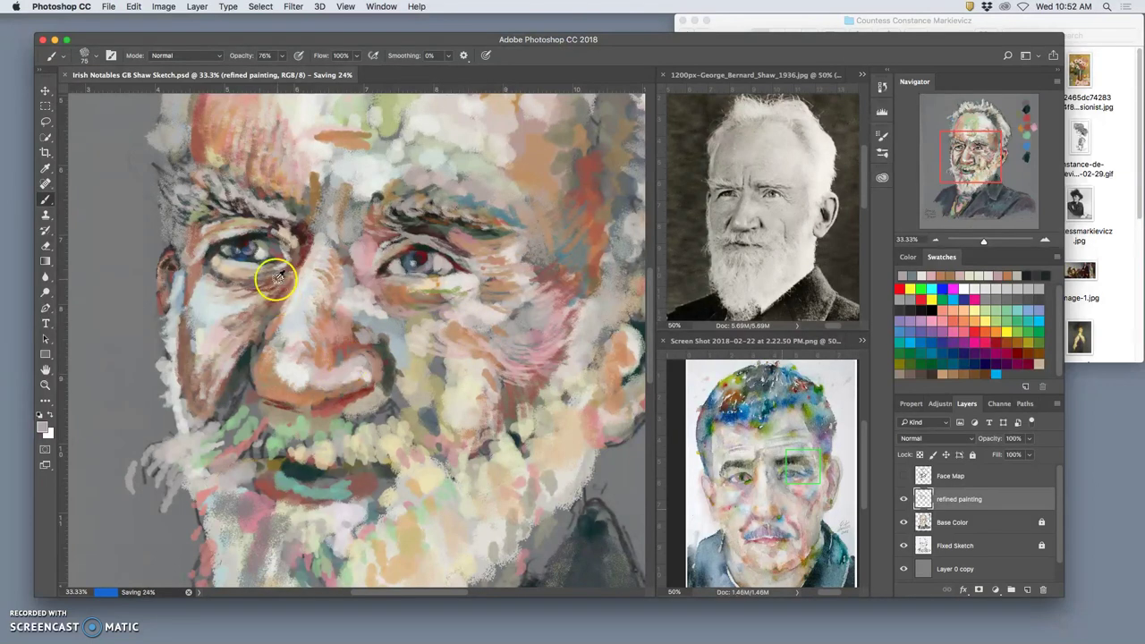
- Paint the lower left-hand cheek with reddish-brown and pale grey strokes in sampled tones, adding a reddish dab beside the right-hand nostril
{"action": "left_click", "coordinate": [607, 230], "text": "alt"}
{"action": "left_click", "coordinate": [401, 393]}
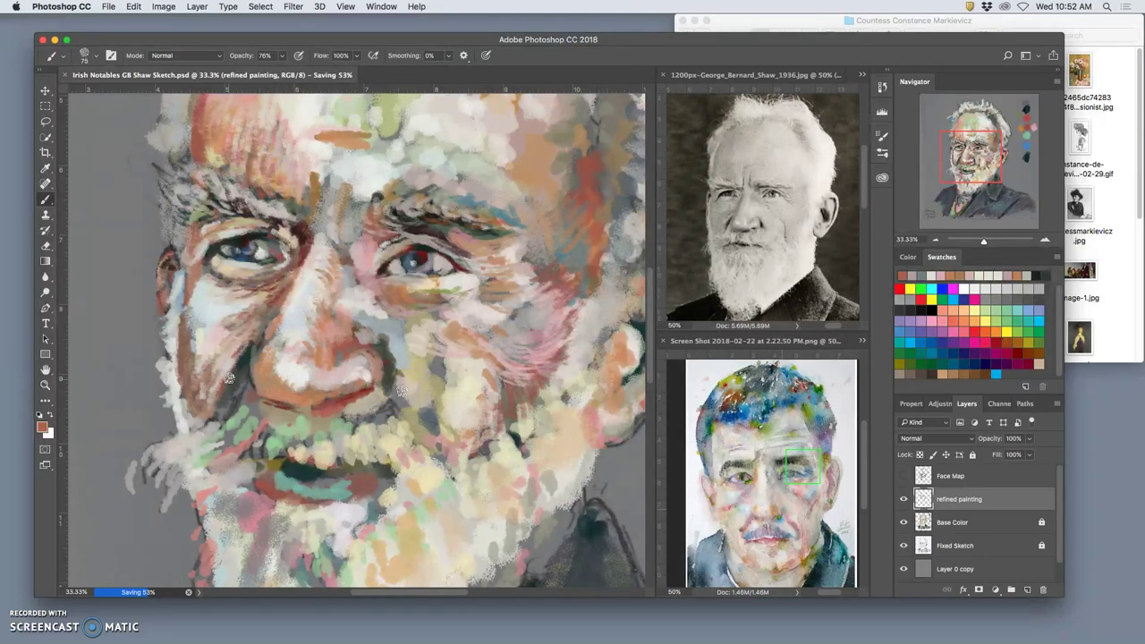
{"action": "mouse_move", "coordinate": [218, 408]}
{"action": "left_mouse_down"}
{"action": "mouse_move", "coordinate": [247, 349]}
{"action": "mouse_move", "coordinate": [250, 362]}
{"action": "left_mouse_up"}
{"action": "left_click", "coordinate": [219, 337], "text": "alt"}
{"action": "left_click", "coordinate": [212, 310], "text": "alt"}
{"action": "left_click_drag", "start_coordinate": [213, 391], "coordinate": [224, 373]}
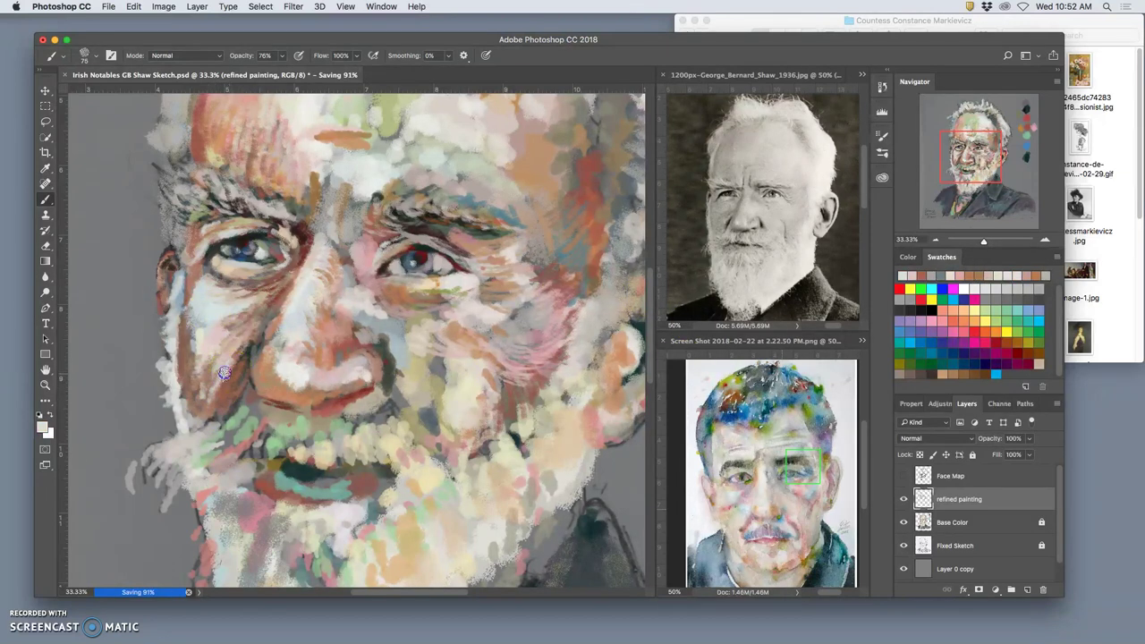
{"action": "left_click", "coordinate": [234, 351]}
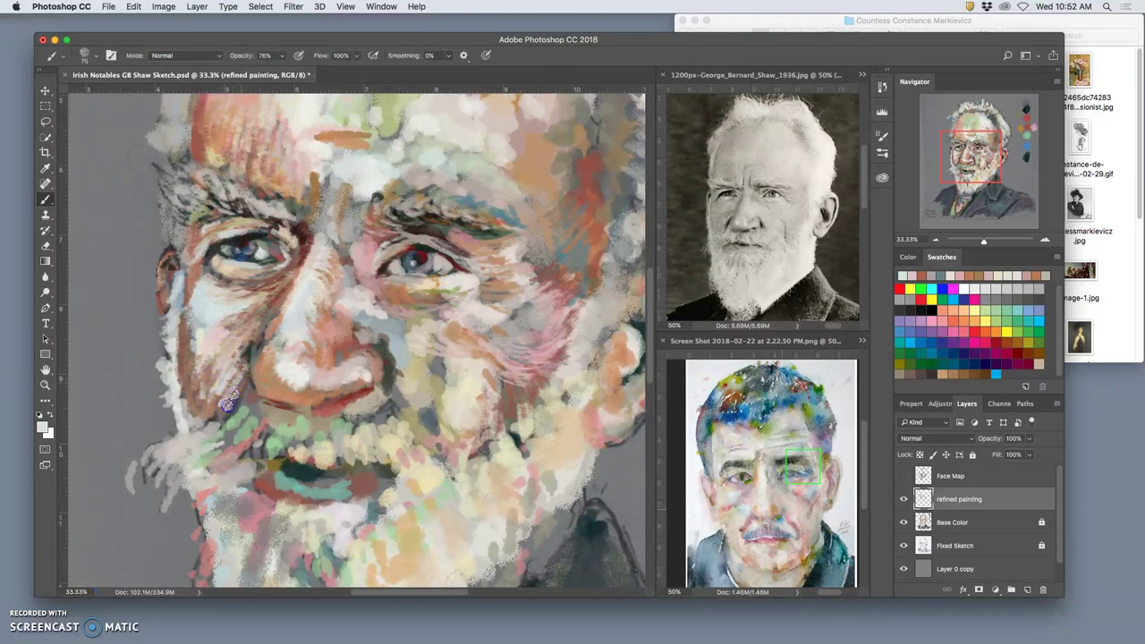
- Shade the left-hand cheek fold and the underside of the nose with blue-grey, reddish-brown and dark grey strokes
{"action": "mouse_move", "coordinate": [465, 311]}
{"action": "left_mouse_down"}
{"action": "mouse_move", "coordinate": [506, 303]}
{"action": "mouse_move", "coordinate": [526, 357]}
{"action": "mouse_move", "coordinate": [433, 358]}
{"action": "mouse_move", "coordinate": [386, 321]}
{"action": "mouse_move", "coordinate": [334, 367]}
{"action": "mouse_move", "coordinate": [265, 408]}
{"action": "left_mouse_up"}
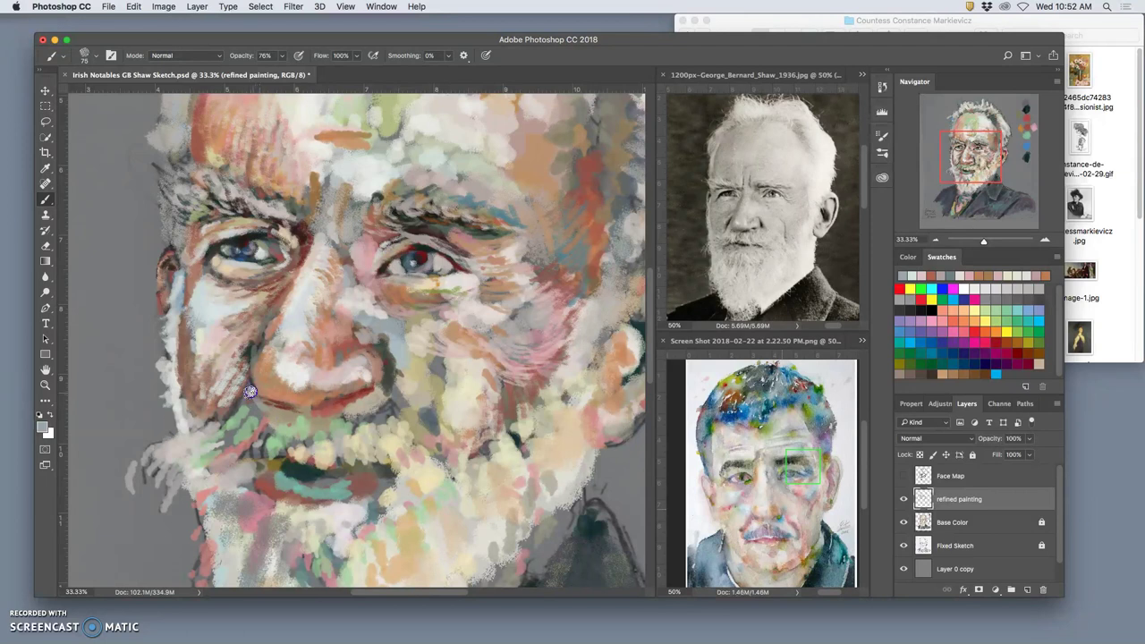
{"action": "mouse_move", "coordinate": [243, 422]}
{"action": "left_mouse_down"}
{"action": "mouse_move", "coordinate": [316, 388]}
{"action": "mouse_move", "coordinate": [402, 256]}
{"action": "left_mouse_up"}
{"action": "left_click", "coordinate": [295, 405]}
{"action": "mouse_move", "coordinate": [295, 406]}
{"action": "left_mouse_down"}
{"action": "mouse_move", "coordinate": [268, 430]}
{"action": "mouse_move", "coordinate": [253, 388]}
{"action": "left_mouse_up"}
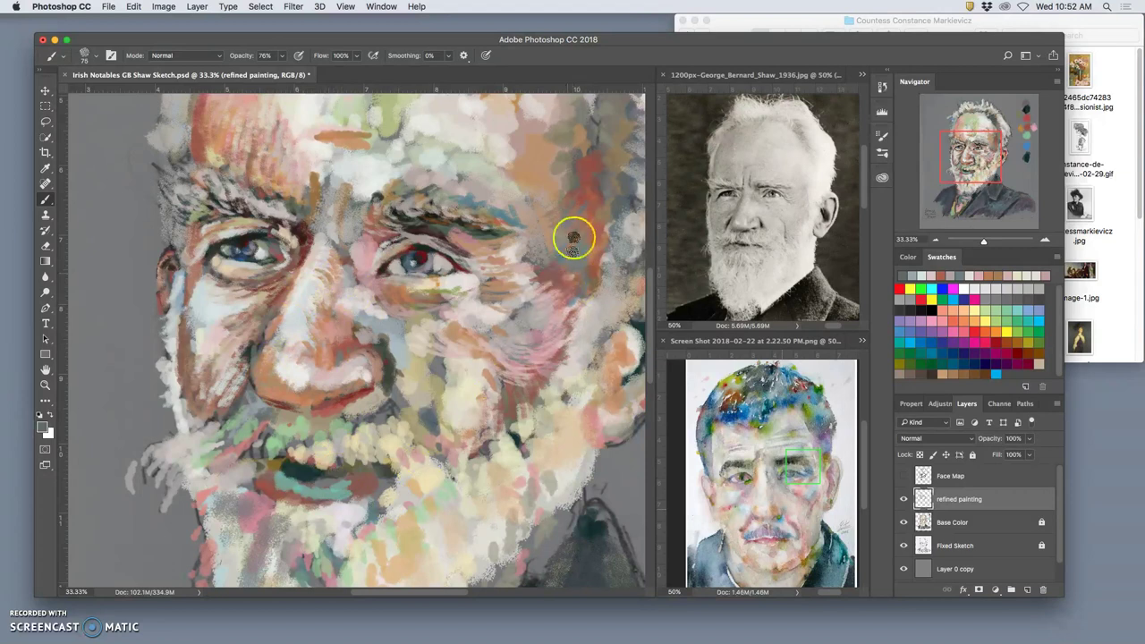
- Sample a muted blue from the right-hand eyebrow and bring up the shaw.jpg painting as the colour reference
{"action": "left_click", "coordinate": [227, 156]}
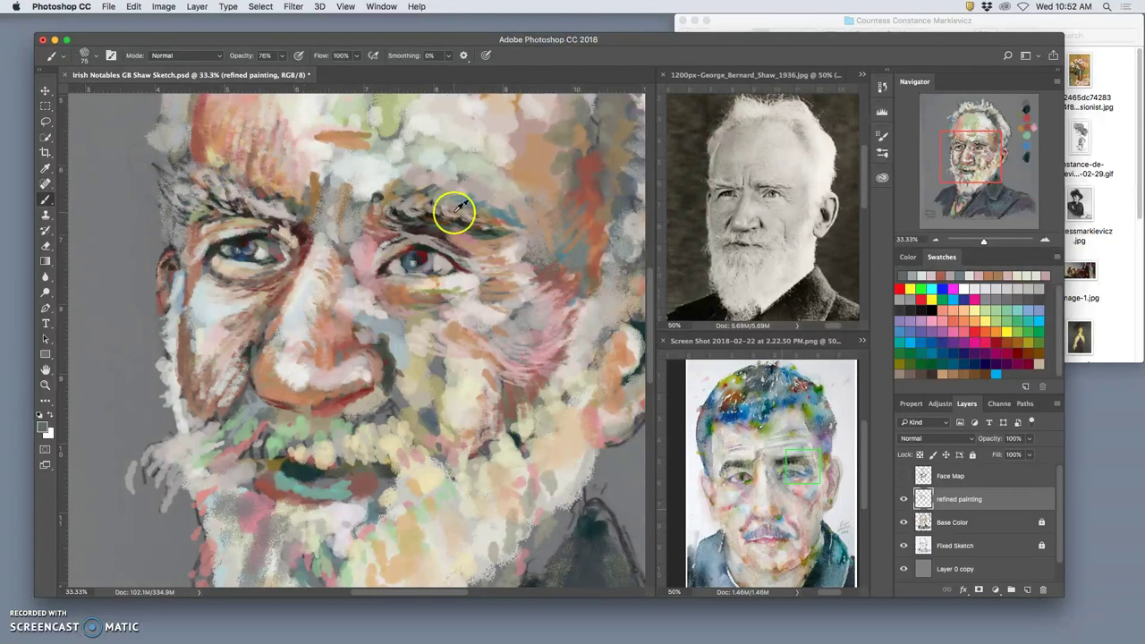
{"action": "left_click", "coordinate": [470, 207]}
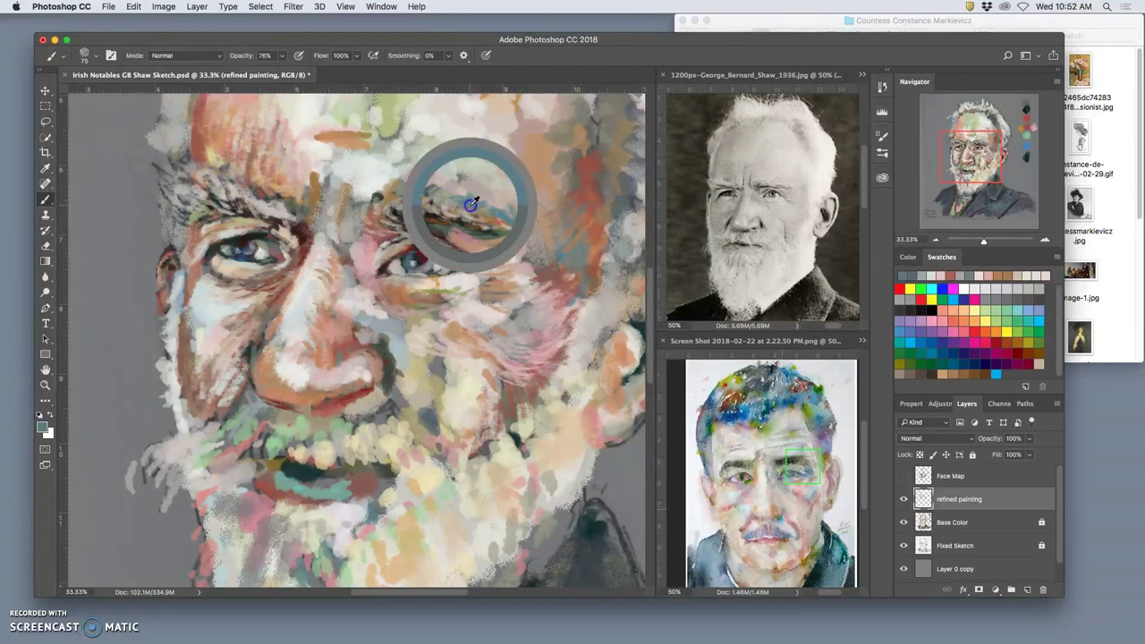
{"action": "left_click", "coordinate": [862, 341]}
{"action": "left_click", "coordinate": [888, 342]}
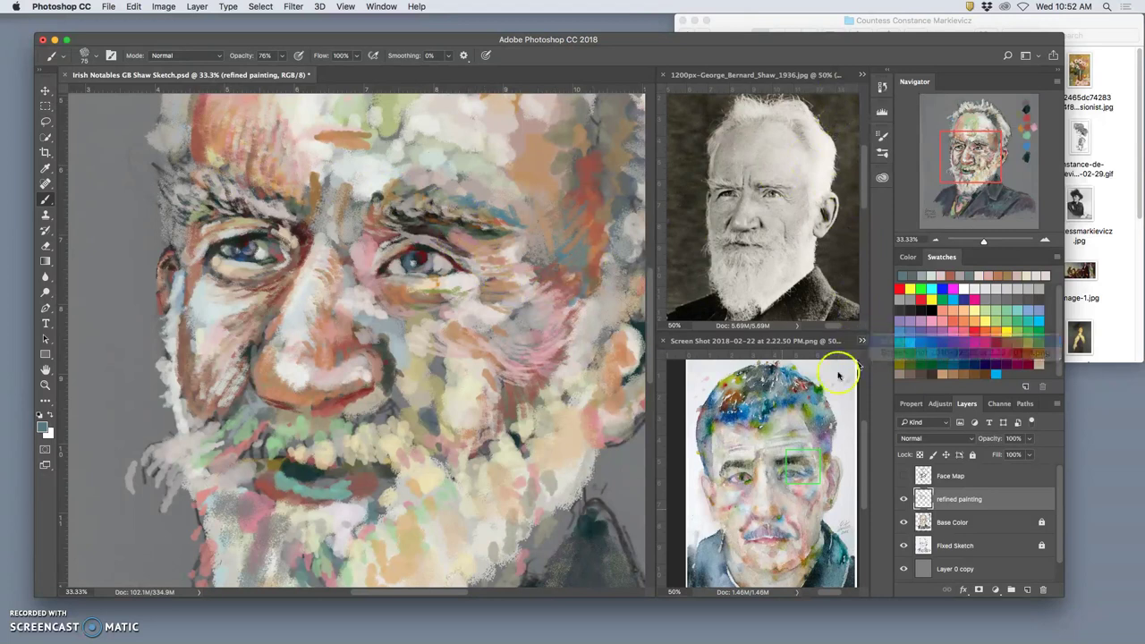
{"action": "left_click", "coordinate": [376, 138], "text": "alt"}
{"action": "left_click_drag", "start_coordinate": [297, 414], "coordinate": [277, 438]}
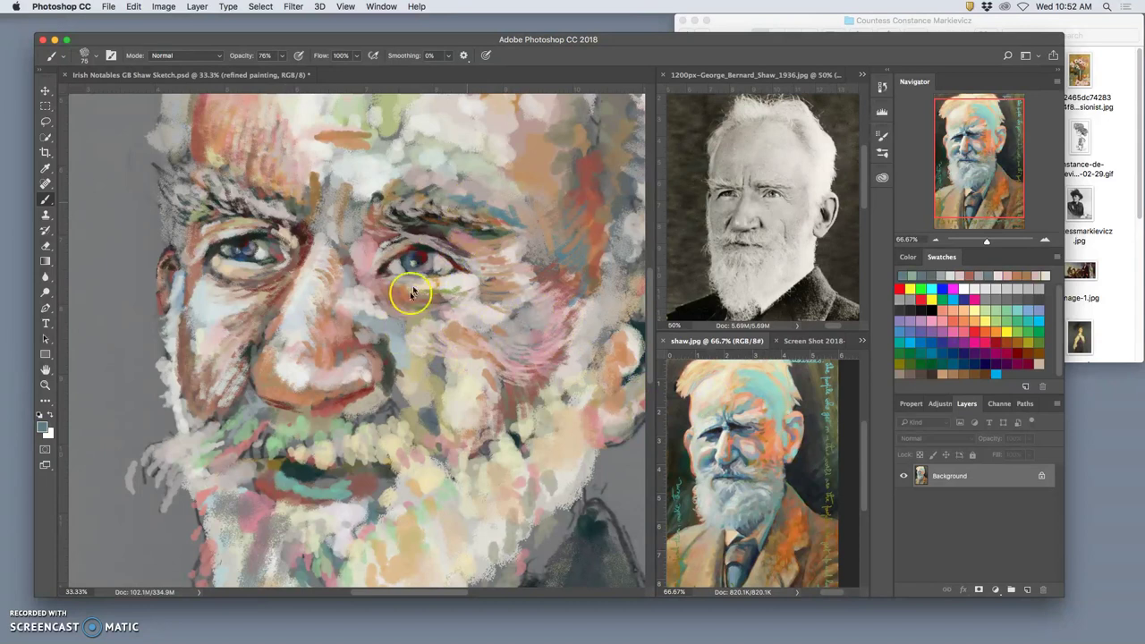
- Stroke muted blue across the right-hand cheek beside the nose, then add red sampled from the temple near the nostril
{"action": "left_click", "coordinate": [380, 319]}
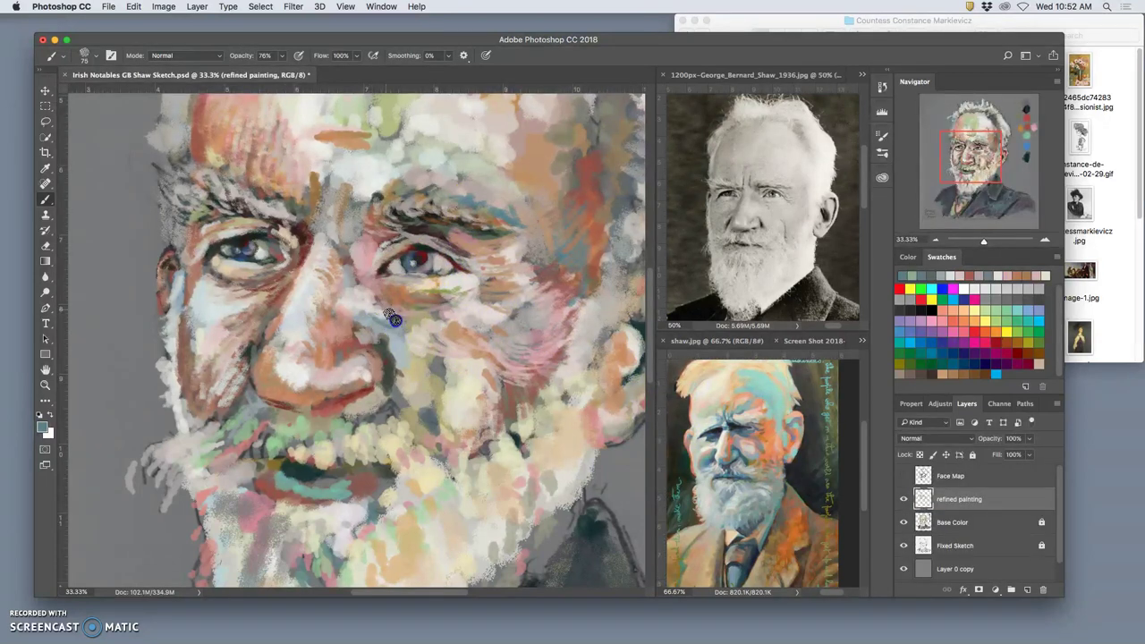
{"action": "left_click", "coordinate": [409, 299]}
{"action": "left_click", "coordinate": [430, 330]}
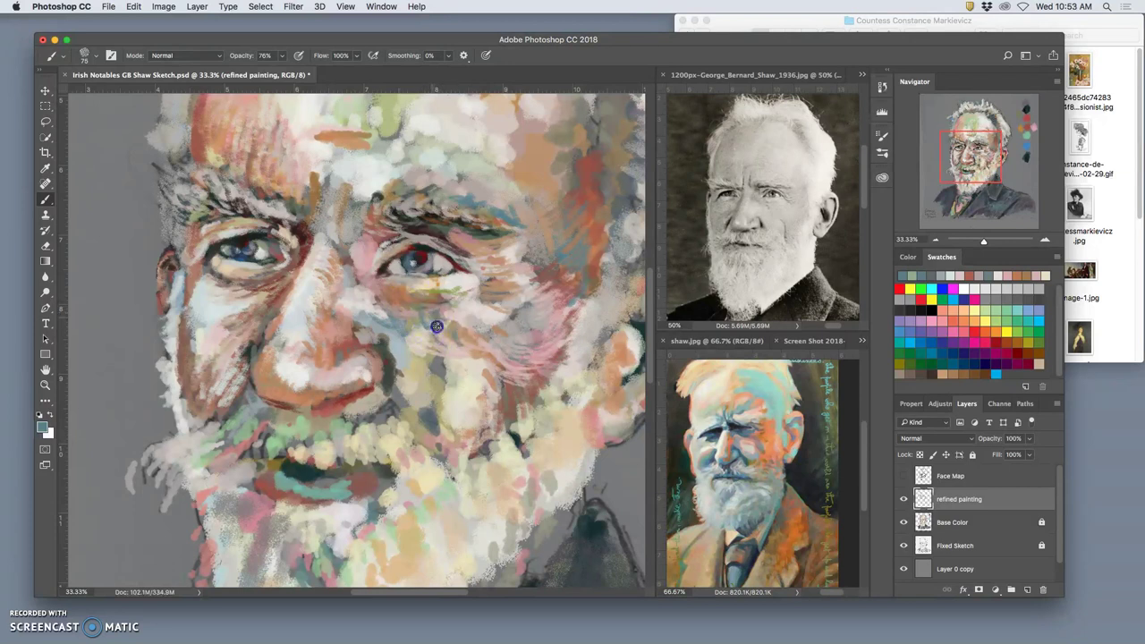
{"action": "left_click", "coordinate": [467, 344]}
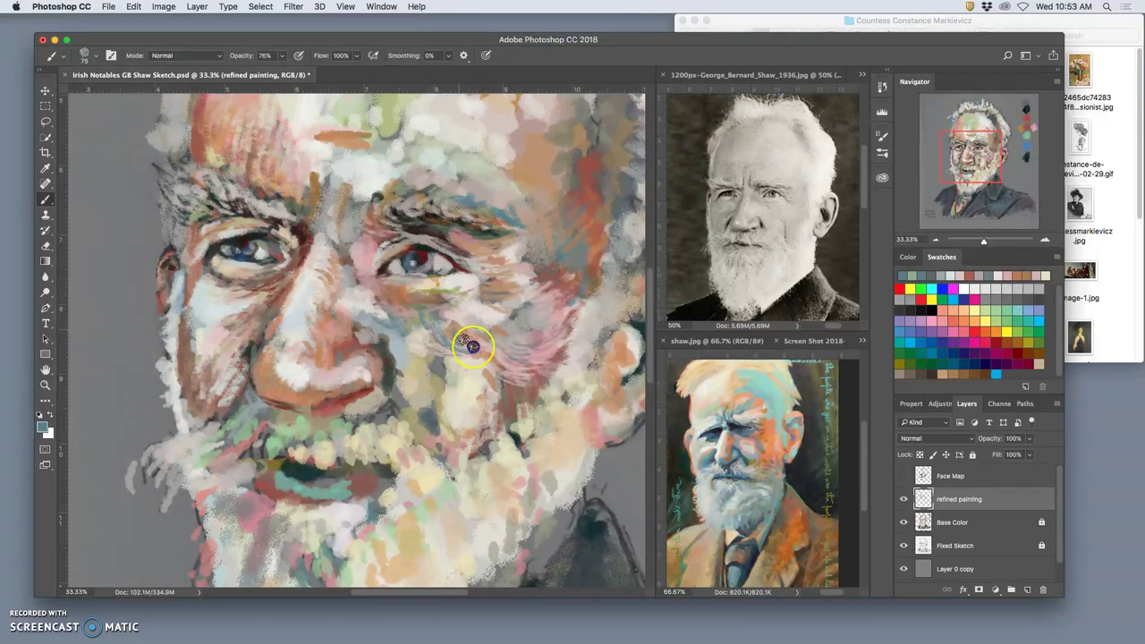
{"action": "mouse_move", "coordinate": [487, 411]}
{"action": "left_mouse_down"}
{"action": "mouse_move", "coordinate": [468, 404]}
{"action": "mouse_move", "coordinate": [439, 421]}
{"action": "mouse_move", "coordinate": [370, 332]}
{"action": "mouse_move", "coordinate": [395, 350]}
{"action": "mouse_move", "coordinate": [382, 344]}
{"action": "mouse_move", "coordinate": [391, 367]}
{"action": "left_mouse_up"}
{"action": "left_click", "coordinate": [377, 471]}
{"action": "left_click", "coordinate": [589, 194], "text": "alt"}
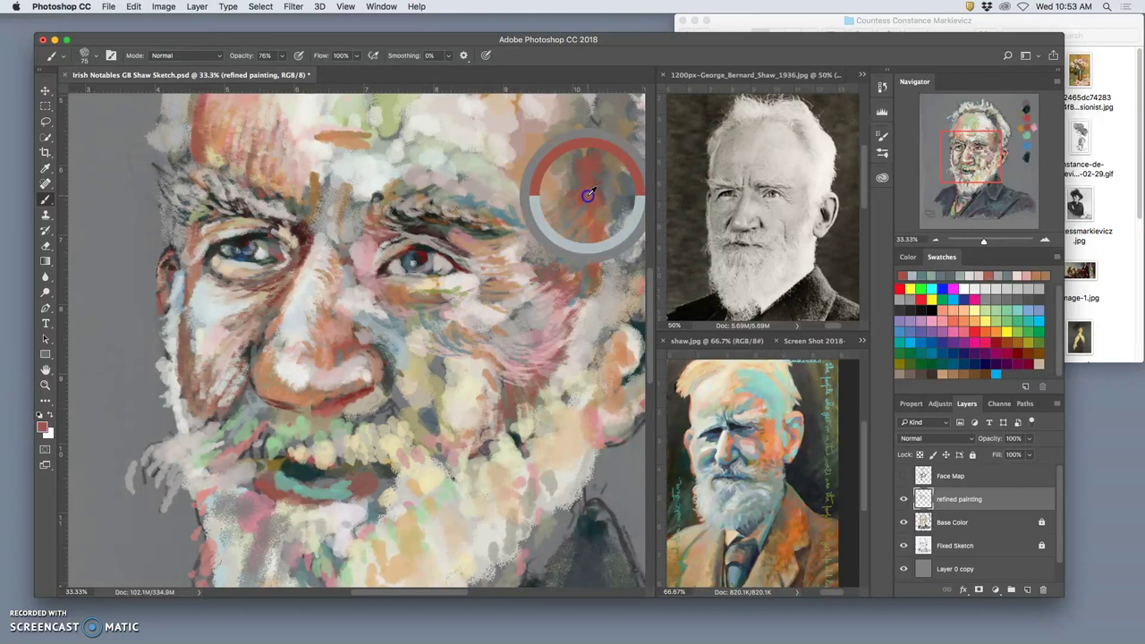
{"action": "mouse_move", "coordinate": [430, 324]}
{"action": "left_mouse_down"}
{"action": "mouse_move", "coordinate": [386, 402]}
{"action": "mouse_move", "coordinate": [380, 349]}
{"action": "mouse_move", "coordinate": [382, 363]}
{"action": "left_mouse_up"}
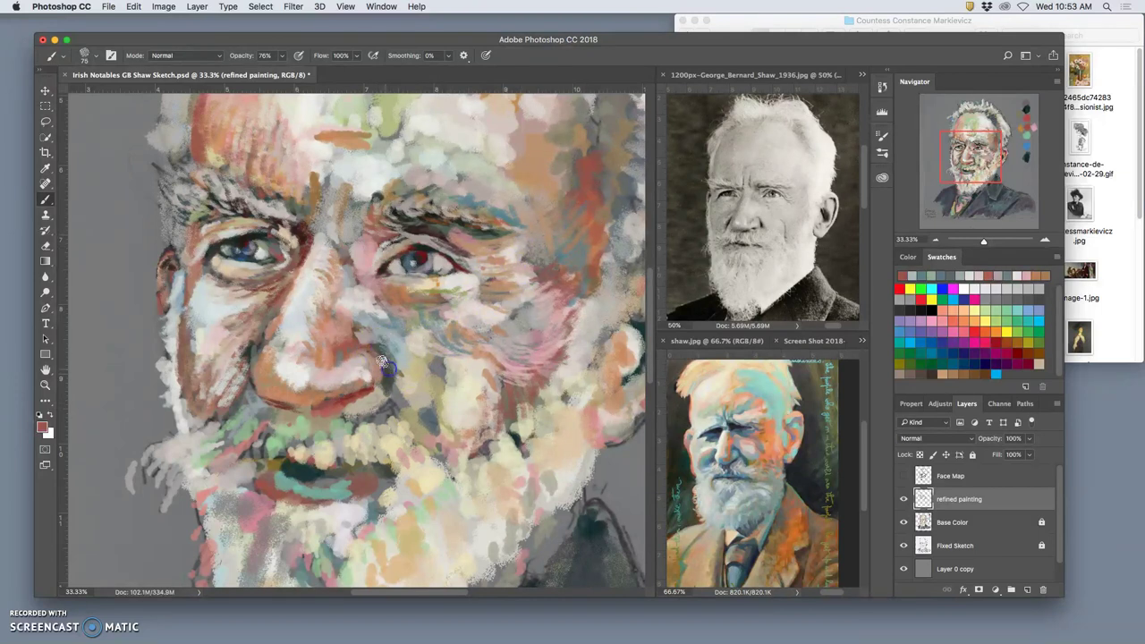
- Darken the right-hand nostril and the line between the lips with a near-black brown sampled from the right-hand eye
{"action": "left_click", "coordinate": [417, 251], "text": "alt"}
{"action": "left_click", "coordinate": [356, 402]}
{"action": "left_click_drag", "start_coordinate": [356, 403], "coordinate": [345, 396]}
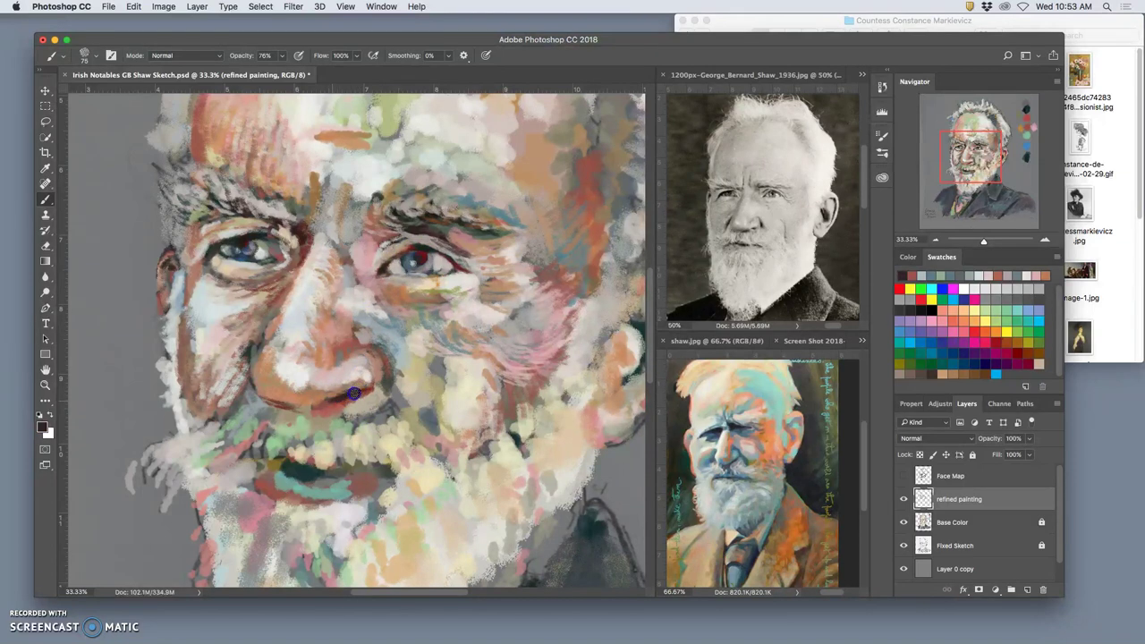
{"action": "left_click_drag", "start_coordinate": [332, 405], "coordinate": [359, 402]}
{"action": "mouse_move", "coordinate": [418, 517]}
{"action": "left_mouse_down"}
{"action": "mouse_move", "coordinate": [406, 467]}
{"action": "mouse_move", "coordinate": [313, 409]}
{"action": "left_mouse_up"}
{"action": "mouse_move", "coordinate": [380, 434]}
{"action": "left_mouse_down"}
{"action": "mouse_move", "coordinate": [363, 490]}
{"action": "mouse_move", "coordinate": [332, 470]}
{"action": "mouse_move", "coordinate": [345, 467]}
{"action": "mouse_move", "coordinate": [293, 472]}
{"action": "mouse_move", "coordinate": [319, 478]}
{"action": "mouse_move", "coordinate": [249, 471]}
{"action": "mouse_move", "coordinate": [281, 464]}
{"action": "left_mouse_up"}
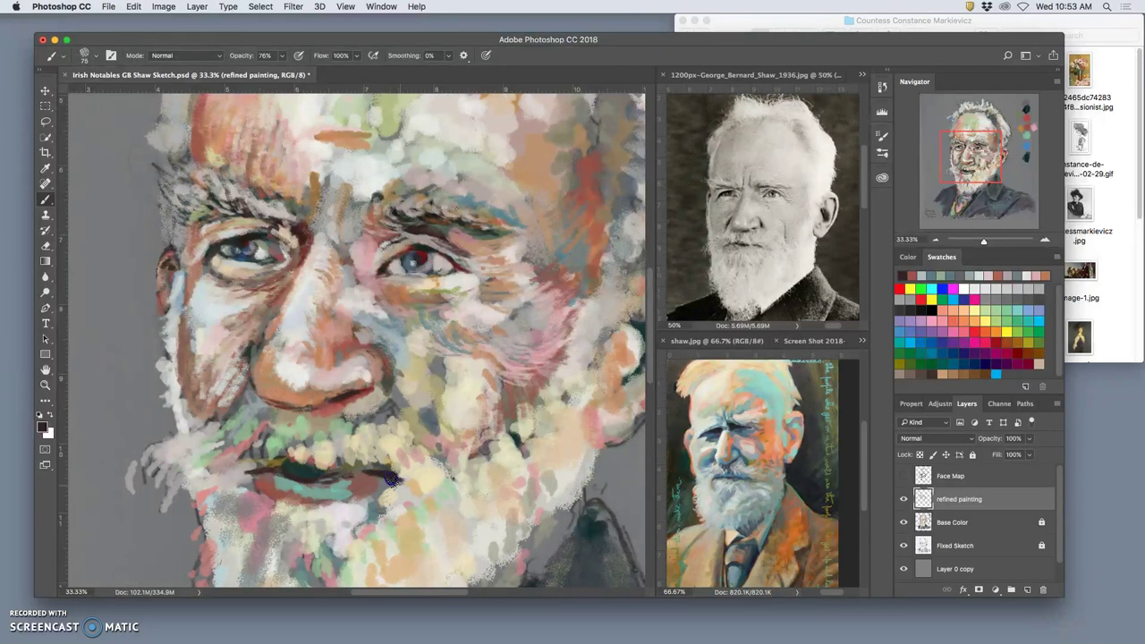
- Stroke dusty pink, peach and pale pink sampled from the face over the right-hand cheek towards the nose-to-mouth fold
{"action": "mouse_move", "coordinate": [562, 358]}
{"action": "left_mouse_down"}
{"action": "mouse_move", "coordinate": [572, 342]}
{"action": "mouse_move", "coordinate": [540, 361]}
{"action": "mouse_move", "coordinate": [567, 353]}
{"action": "left_mouse_up"}
{"action": "left_click", "coordinate": [546, 358], "text": "alt"}
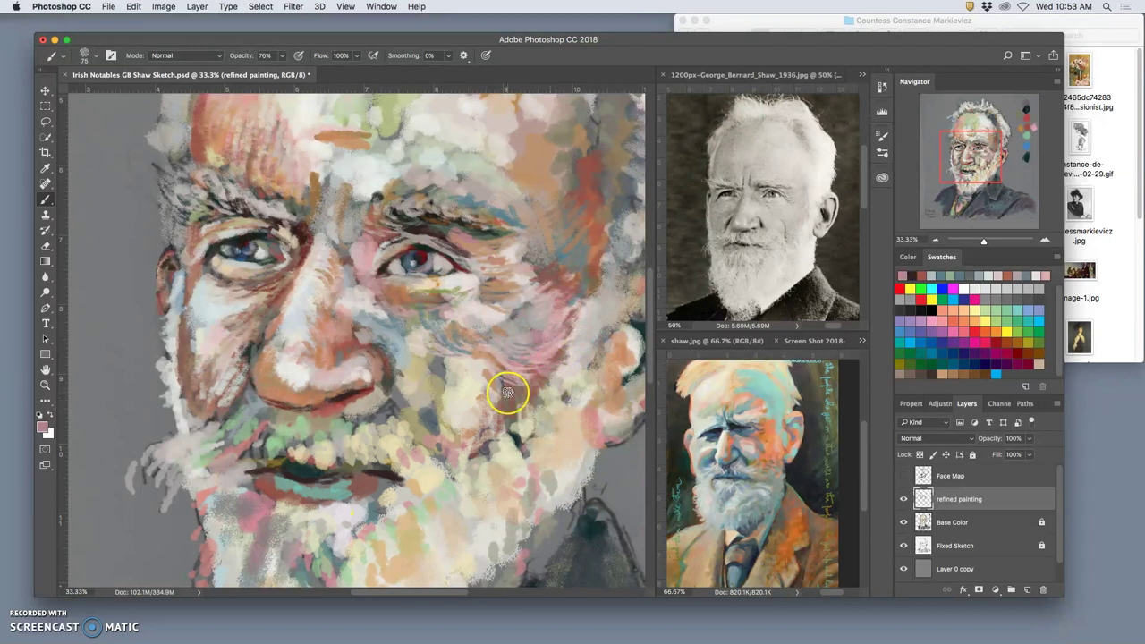
{"action": "left_click", "coordinate": [553, 438], "text": "alt"}
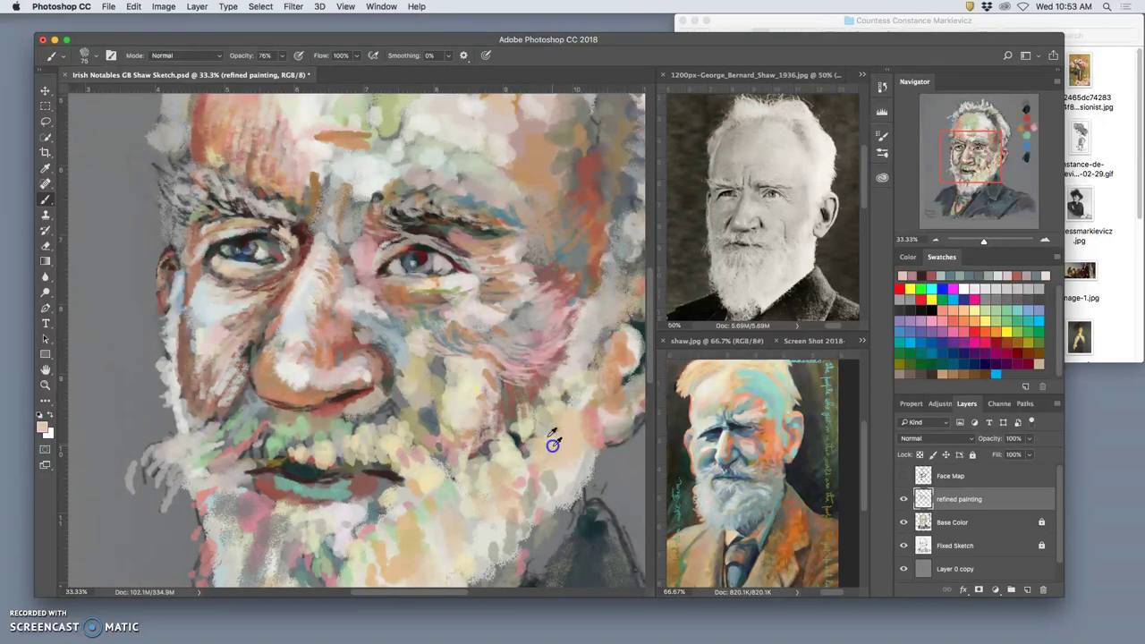
{"action": "left_click", "coordinate": [511, 358], "text": "alt"}
{"action": "left_click", "coordinate": [454, 361]}
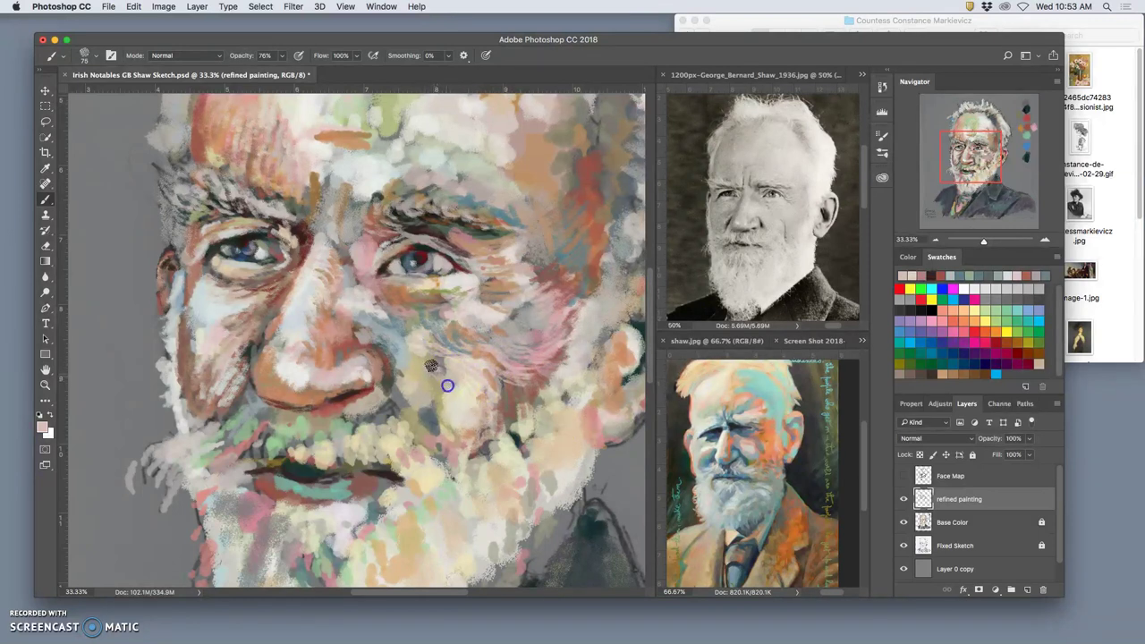
{"action": "mouse_move", "coordinate": [427, 399]}
{"action": "left_mouse_down"}
{"action": "mouse_move", "coordinate": [447, 449]}
{"action": "mouse_move", "coordinate": [423, 410]}
{"action": "left_mouse_up"}
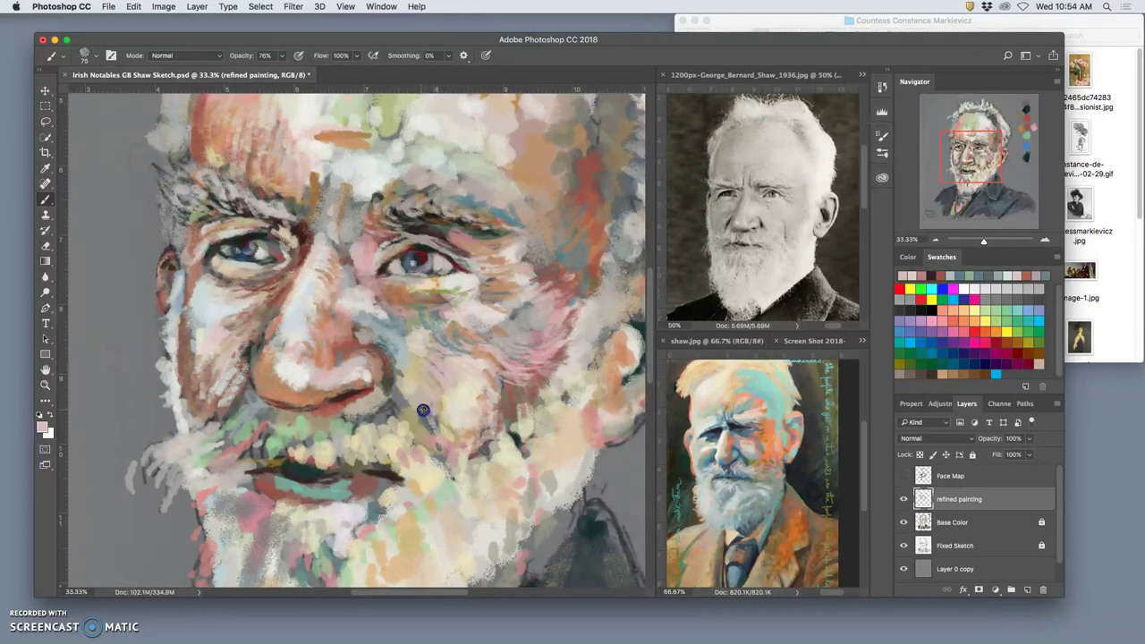
- Deepen the right-hand fold beside the mouth and the crease above the right-hand eye with reddish brown sampled from the temple
{"action": "left_click", "coordinate": [589, 185], "text": "alt"}
{"action": "mouse_move", "coordinate": [429, 384]}
{"action": "left_mouse_down"}
{"action": "mouse_move", "coordinate": [418, 427]}
{"action": "mouse_move", "coordinate": [448, 477]}
{"action": "mouse_move", "coordinate": [468, 454]}
{"action": "mouse_move", "coordinate": [445, 469]}
{"action": "left_mouse_up"}
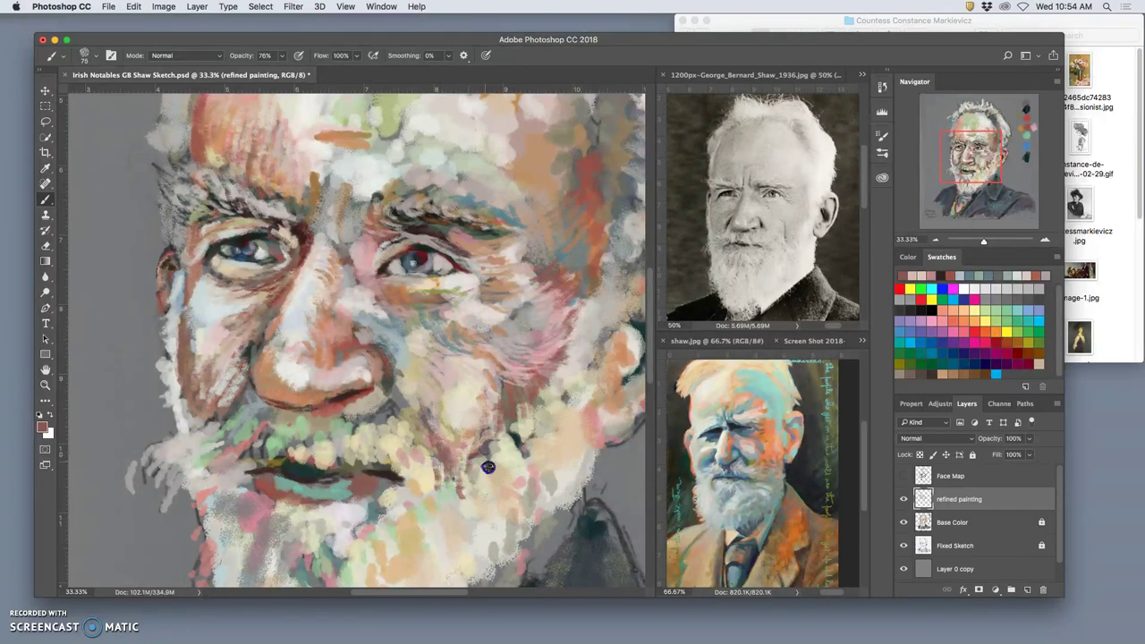
{"action": "left_click_drag", "start_coordinate": [393, 239], "coordinate": [412, 231]}
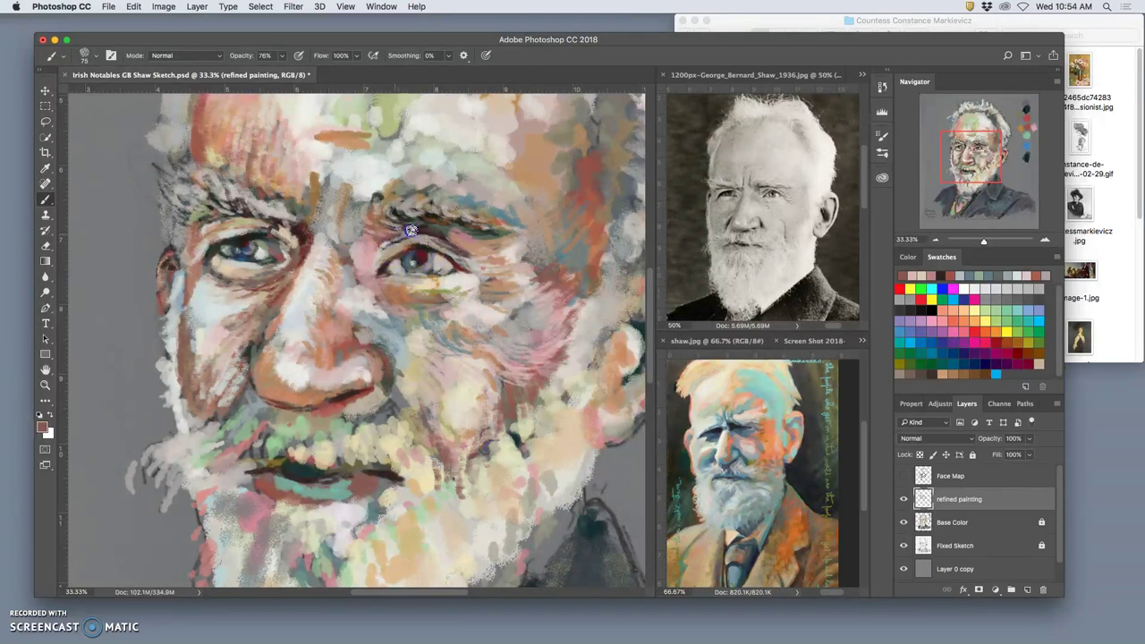
- Sample tan beside the right-hand eye and dab it under the eyebrow, on the cheek fold and on the nose
{"action": "left_click", "coordinate": [483, 248], "text": "alt"}
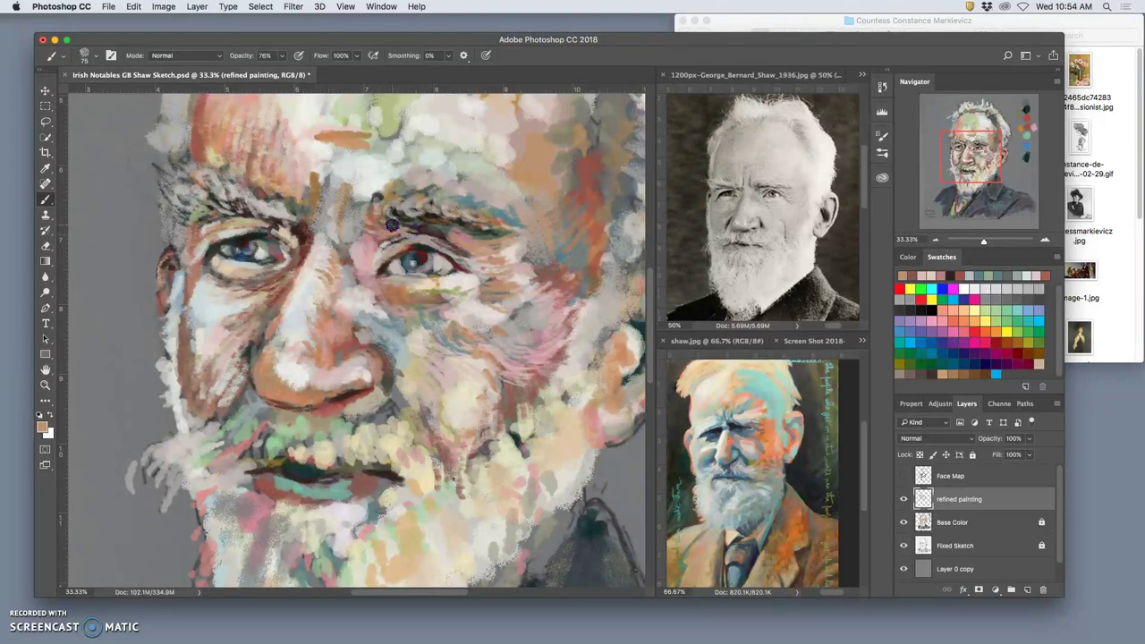
{"action": "left_click_drag", "start_coordinate": [390, 223], "coordinate": [382, 224]}
{"action": "left_click_drag", "start_coordinate": [381, 223], "coordinate": [410, 225]}
{"action": "left_click", "coordinate": [375, 227]}
{"action": "left_click", "coordinate": [427, 384]}
{"action": "left_click", "coordinate": [371, 365]}
{"action": "left_click", "coordinate": [928, 254]}
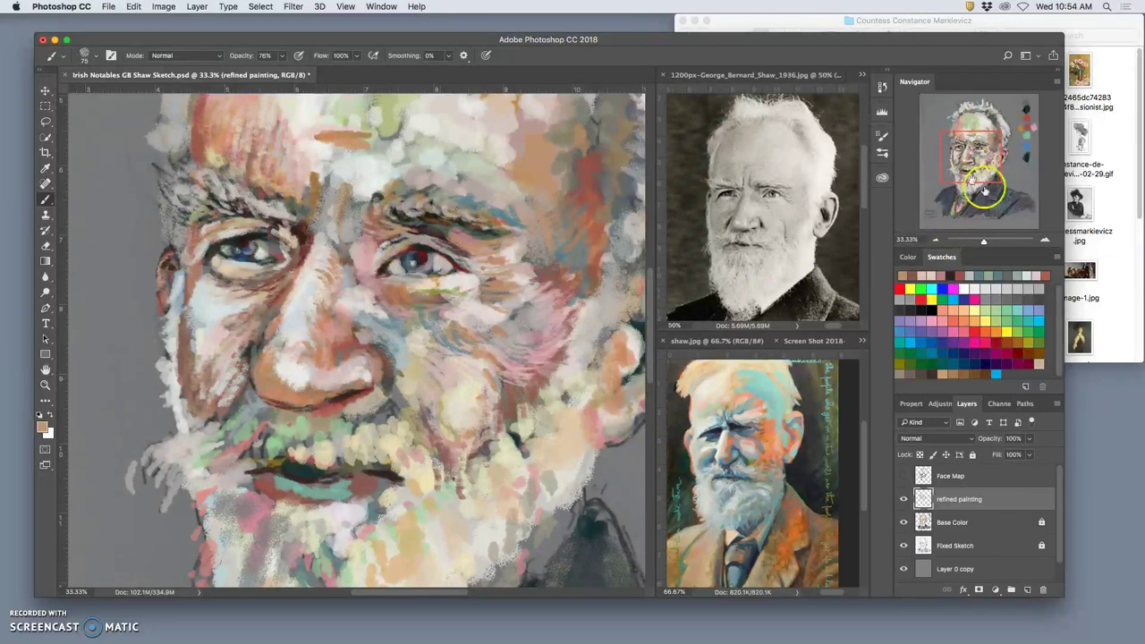
{"action": "left_click", "coordinate": [298, 363]}
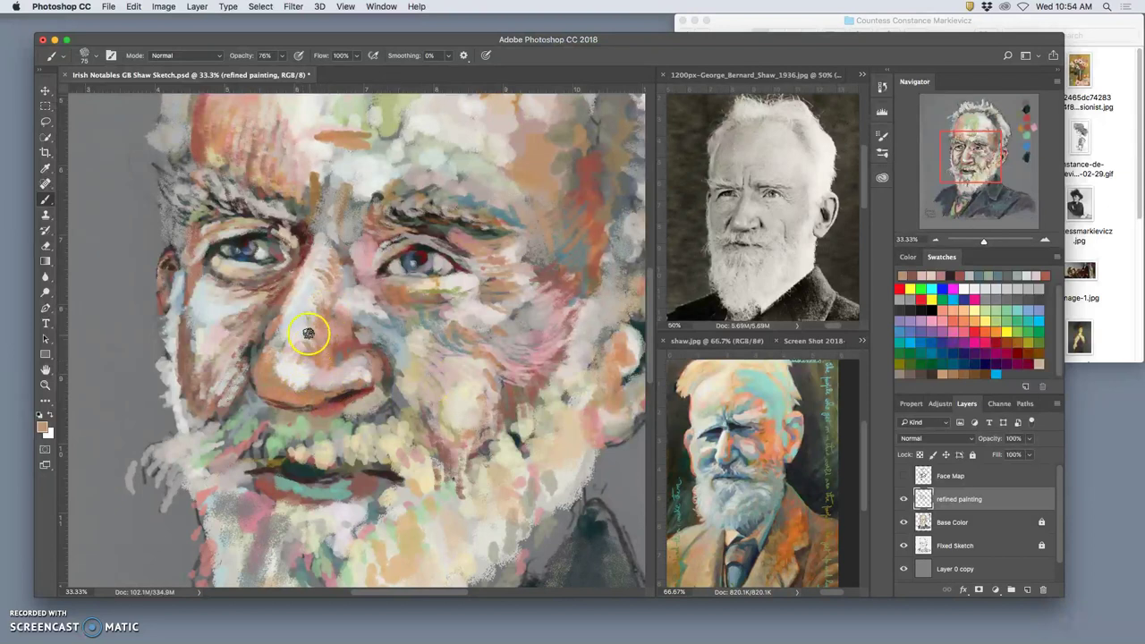
- Redden the left-hand edge of the nose, then add blue-grey sampled from the cheek to the nose, cheek and temple
{"action": "left_click", "coordinate": [305, 253], "text": "alt"}
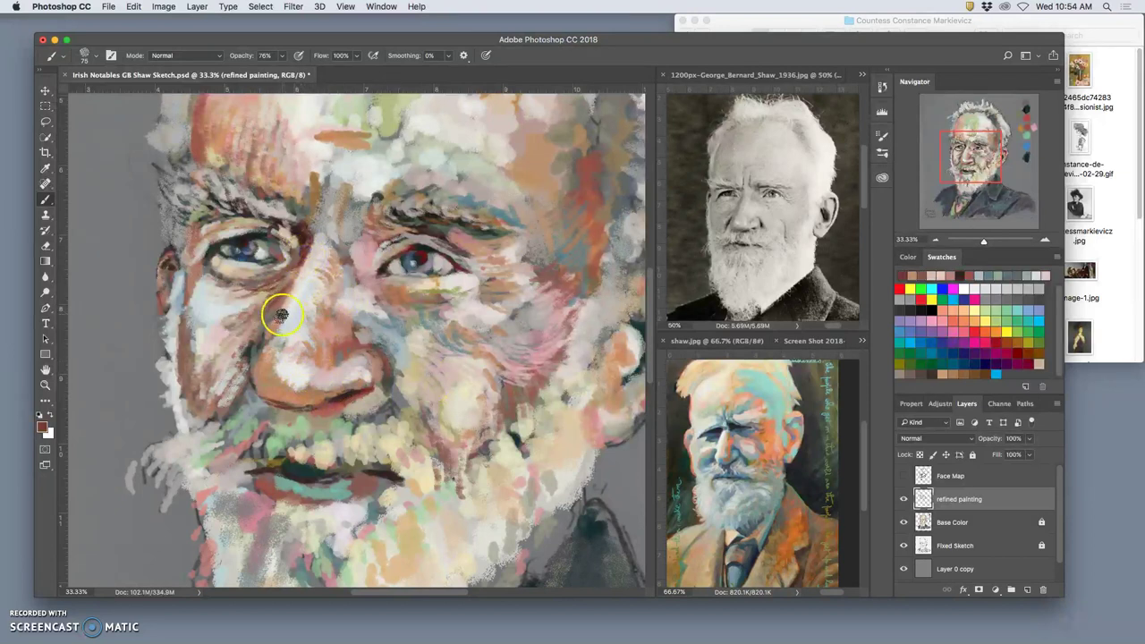
{"action": "left_click_drag", "start_coordinate": [266, 340], "coordinate": [263, 386]}
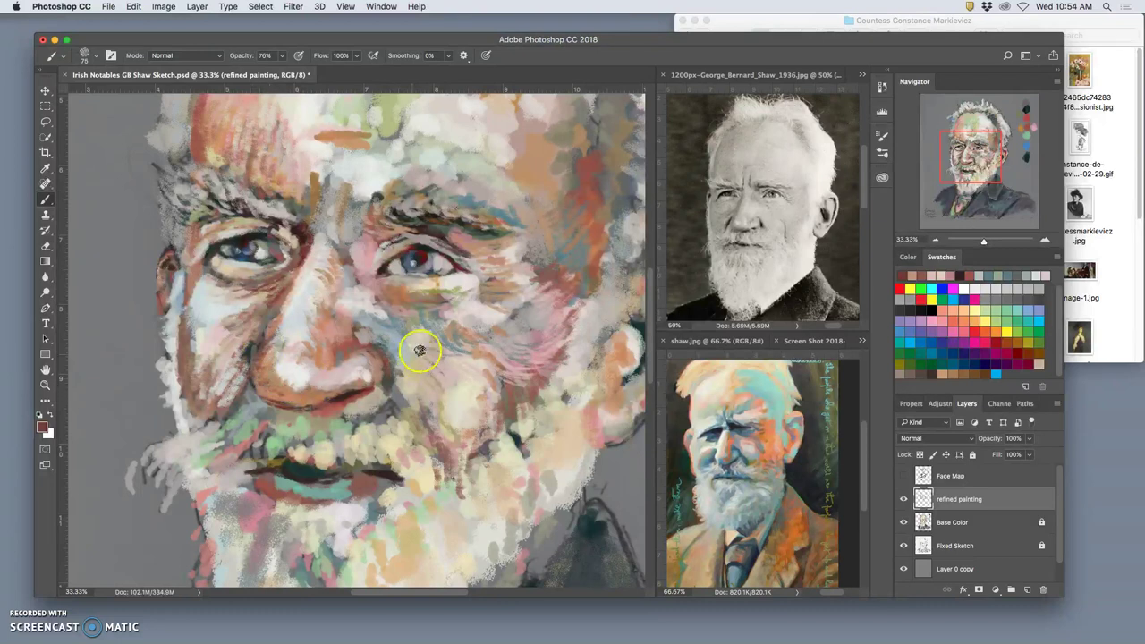
{"action": "left_click", "coordinate": [392, 328], "text": "alt"}
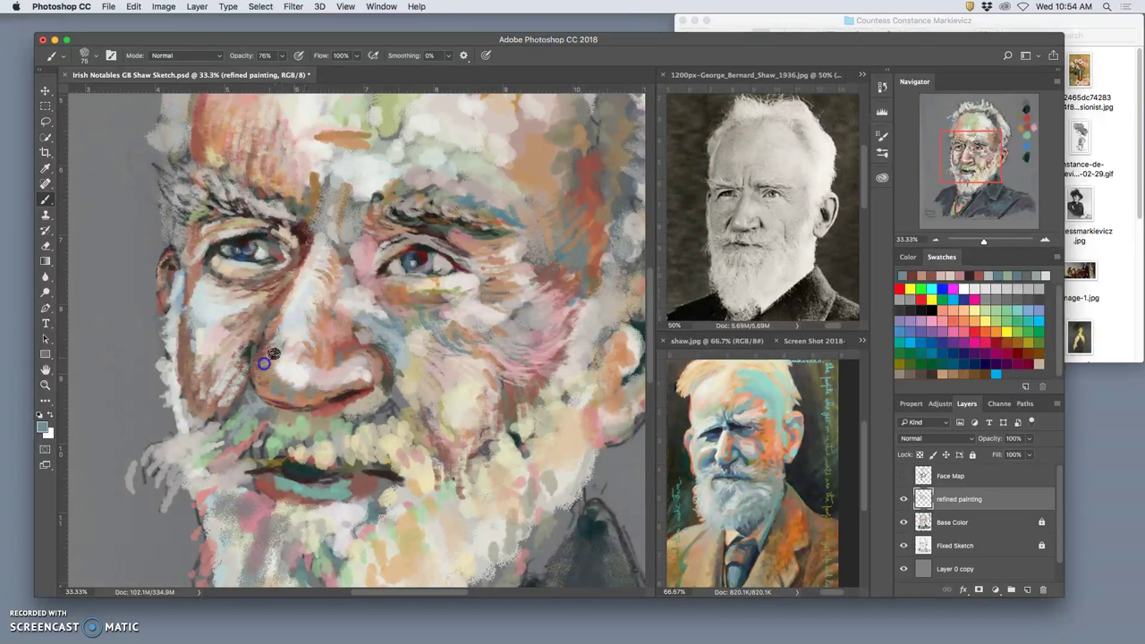
{"action": "left_click", "coordinate": [348, 409]}
{"action": "left_click", "coordinate": [434, 332]}
{"action": "left_click", "coordinate": [452, 358]}
{"action": "left_click", "coordinate": [346, 375]}
{"action": "left_click", "coordinate": [363, 366]}
{"action": "left_click", "coordinate": [463, 341]}
{"action": "left_click", "coordinate": [515, 312]}
{"action": "left_click", "coordinate": [573, 229]}
{"action": "left_click", "coordinate": [543, 198]}
- Sample a muted pinkish tan from the forehead and stroke it over the right-hand temple and down the cheek
{"action": "left_click", "coordinate": [517, 141], "text": "alt"}
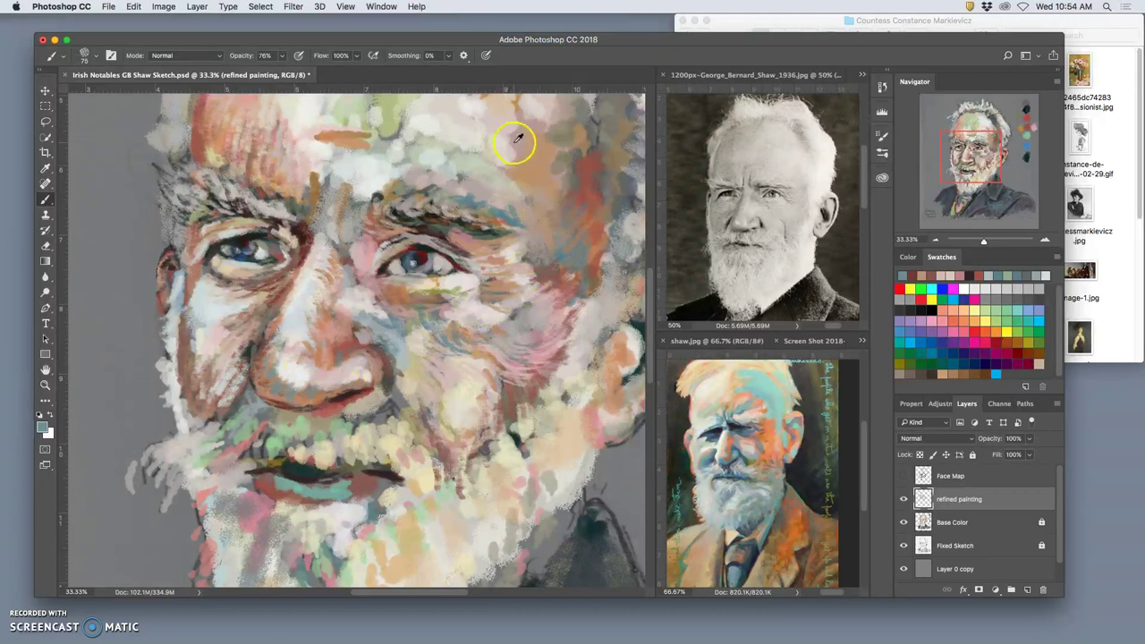
{"action": "left_click", "coordinate": [520, 173]}
{"action": "mouse_move", "coordinate": [516, 201]}
{"action": "left_mouse_down"}
{"action": "mouse_move", "coordinate": [546, 164]}
{"action": "mouse_move", "coordinate": [535, 229]}
{"action": "left_mouse_up"}
{"action": "left_click", "coordinate": [545, 244]}
{"action": "left_click", "coordinate": [562, 266]}
{"action": "left_click", "coordinate": [570, 271]}
{"action": "left_click", "coordinate": [511, 348]}
{"action": "left_click", "coordinate": [427, 409]}
{"action": "left_click", "coordinate": [498, 405]}
- Touch up the right-hand cheek, then stroke orange sampled from the shaw.jpg painting along the jaw and in front of the ear
{"action": "left_click", "coordinate": [456, 377], "text": "alt"}
{"action": "left_click", "coordinate": [453, 332]}
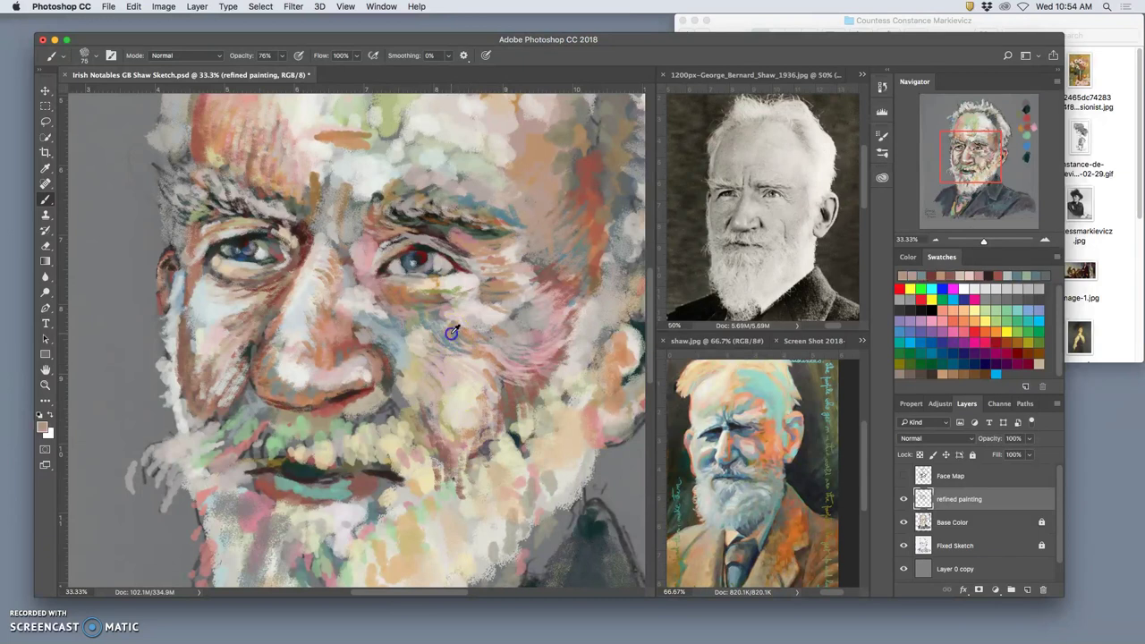
{"action": "left_click", "coordinate": [511, 401]}
{"action": "left_click", "coordinate": [772, 441], "text": "alt"}
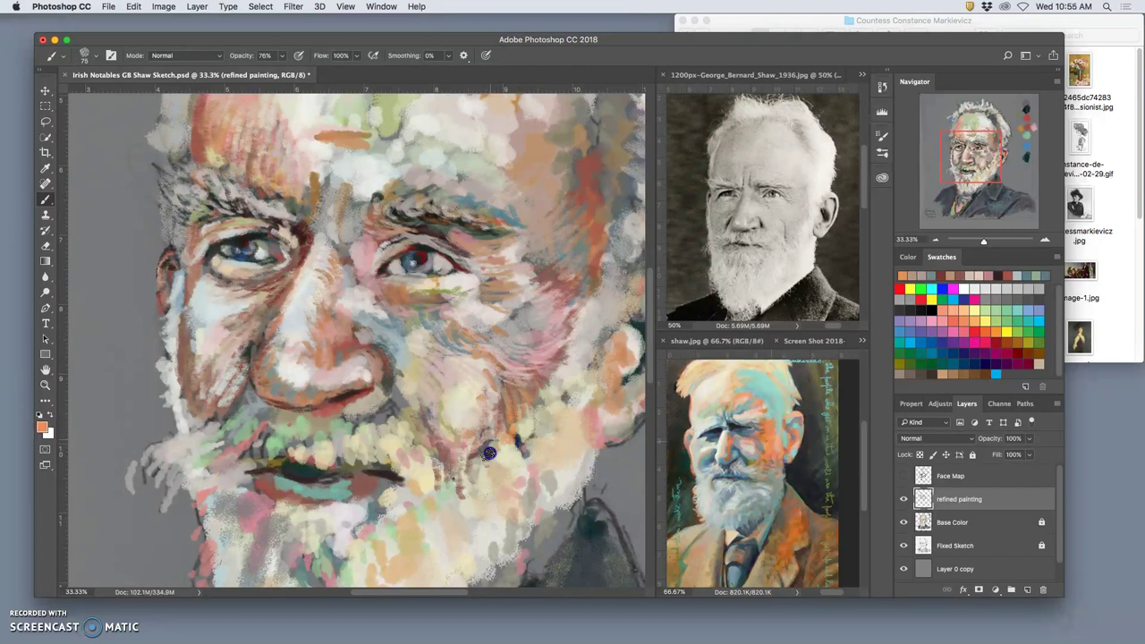
{"action": "left_click_drag", "start_coordinate": [517, 440], "coordinate": [525, 415]}
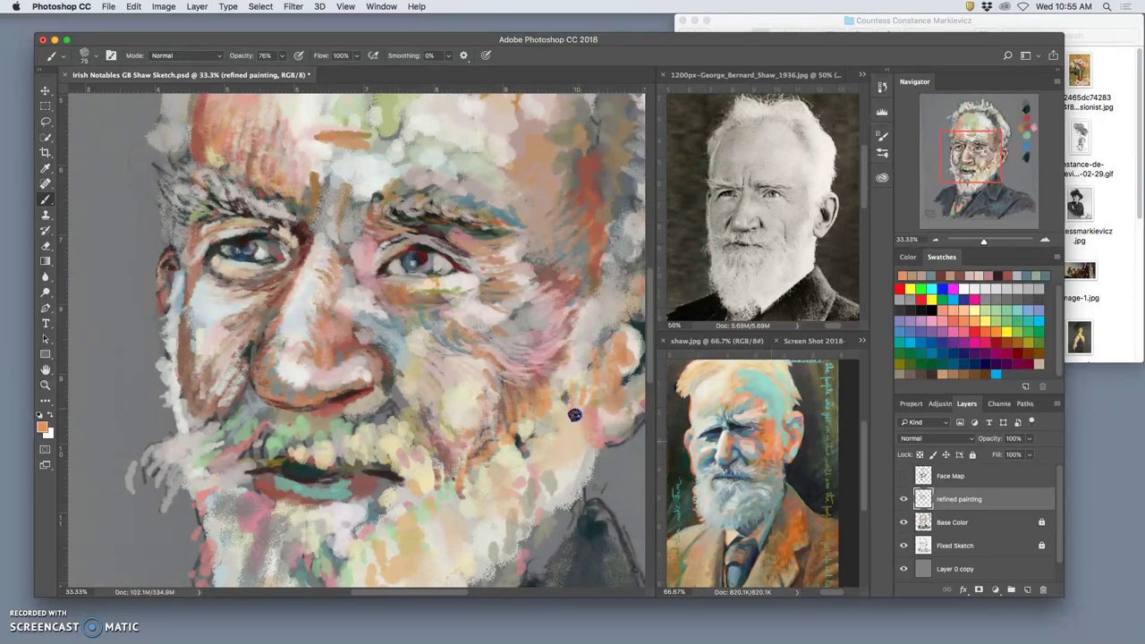
- Sample grey from beside the nose and stroke it into the beard below the mouth
{"action": "left_click", "coordinate": [398, 327], "text": "alt"}
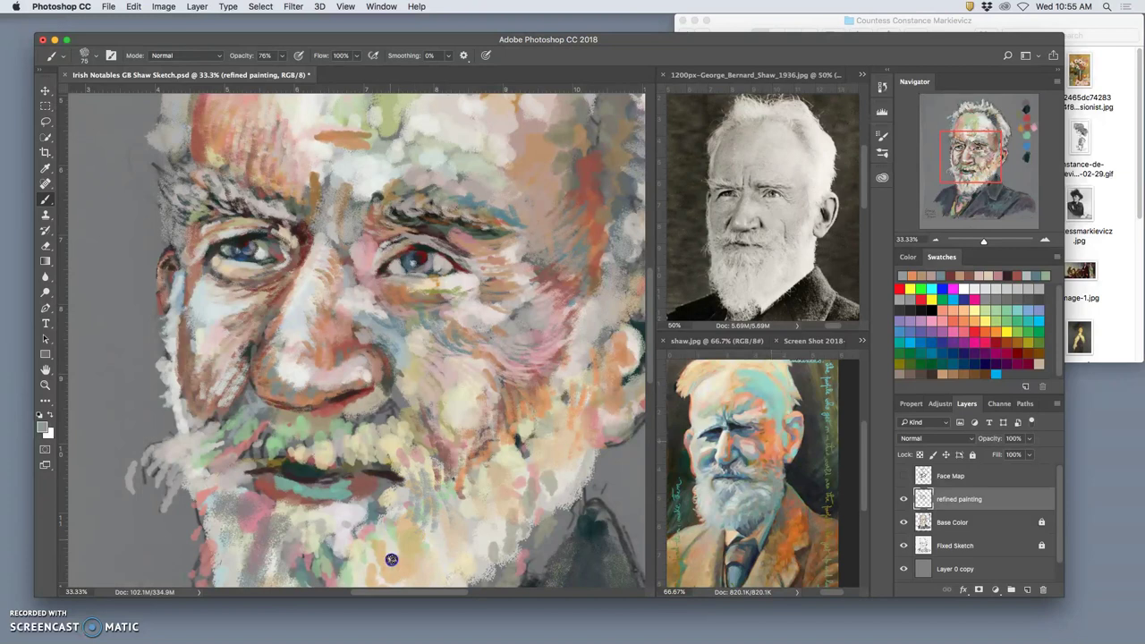
{"action": "left_click_drag", "start_coordinate": [358, 529], "coordinate": [344, 571]}
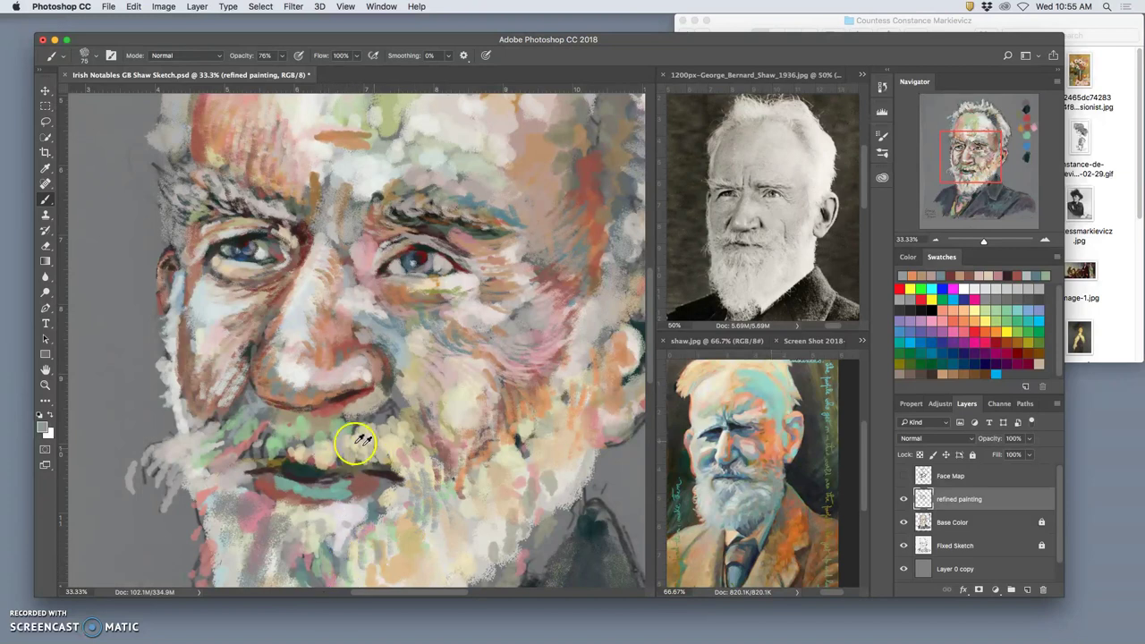
{"action": "left_click", "coordinate": [369, 428]}
- Build up the moustache hairs across the upper lip with light grey and pale pinkish white sampled from the face
{"action": "left_click", "coordinate": [402, 361], "text": "alt"}
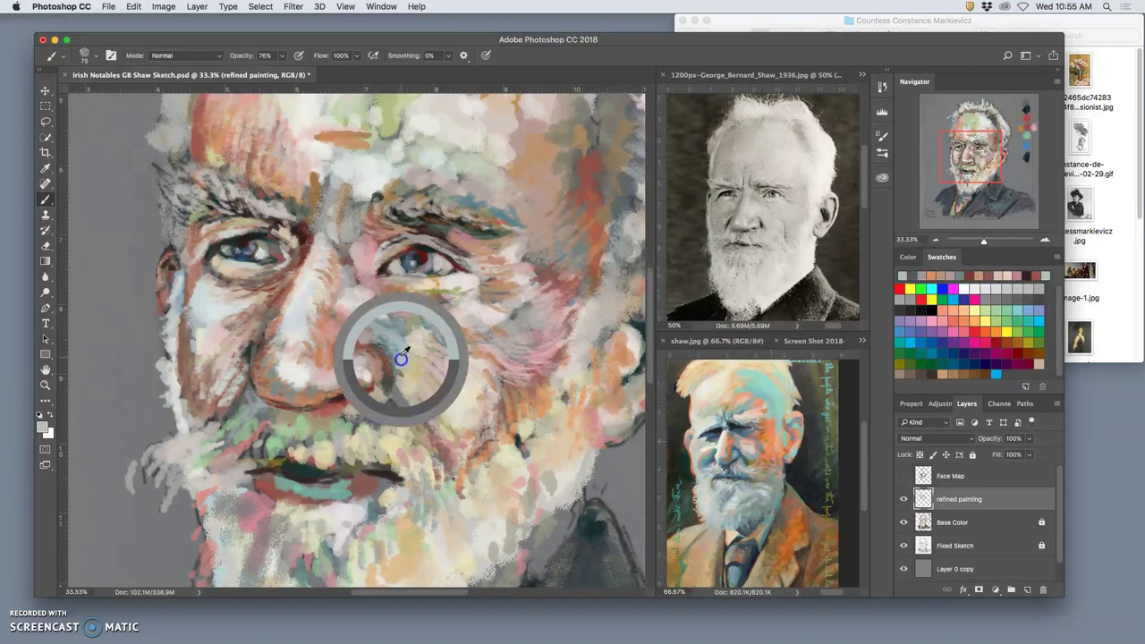
{"action": "left_click_drag", "start_coordinate": [366, 431], "coordinate": [333, 452]}
{"action": "left_click", "coordinate": [366, 412]}
{"action": "left_click", "coordinate": [384, 407]}
{"action": "left_click", "coordinate": [359, 414]}
{"action": "mouse_move", "coordinate": [379, 392]}
{"action": "left_mouse_down"}
{"action": "mouse_move", "coordinate": [481, 363]}
{"action": "mouse_move", "coordinate": [489, 315]}
{"action": "mouse_move", "coordinate": [453, 383]}
{"action": "mouse_move", "coordinate": [406, 414]}
{"action": "mouse_move", "coordinate": [392, 408]}
{"action": "mouse_move", "coordinate": [366, 446]}
{"action": "left_mouse_up"}
{"action": "left_click", "coordinate": [486, 319], "text": "alt"}
{"action": "left_click", "coordinate": [404, 416]}
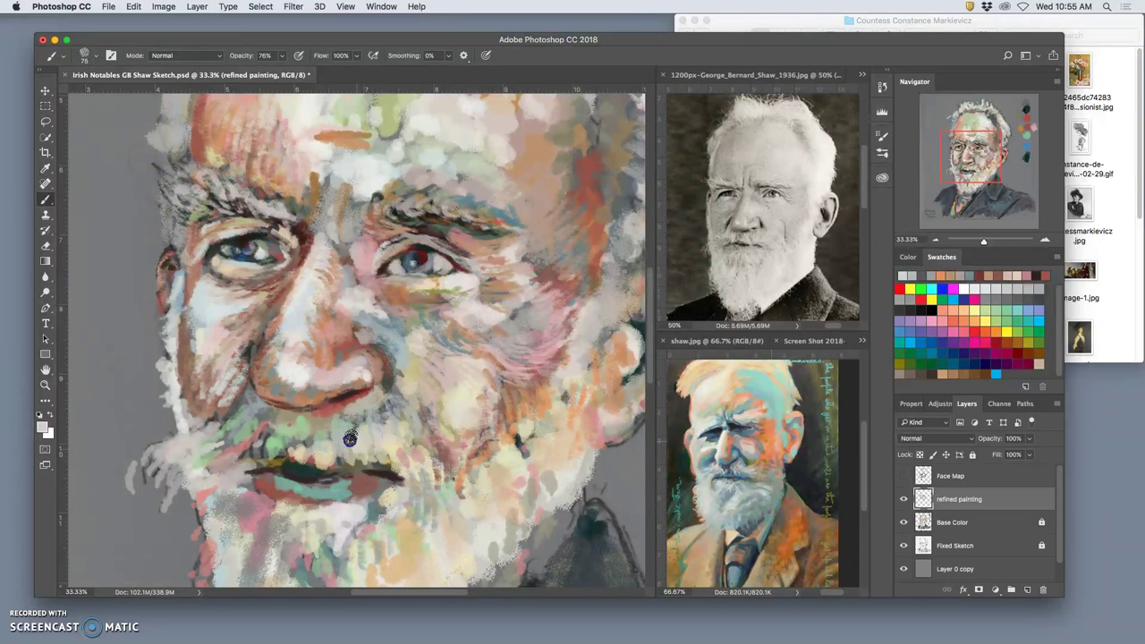
{"action": "left_click", "coordinate": [364, 304], "text": "alt"}
{"action": "mouse_move", "coordinate": [386, 433]}
{"action": "left_mouse_down"}
{"action": "mouse_move", "coordinate": [417, 433]}
{"action": "mouse_move", "coordinate": [416, 458]}
{"action": "mouse_move", "coordinate": [434, 429]}
{"action": "mouse_move", "coordinate": [437, 466]}
{"action": "mouse_move", "coordinate": [414, 435]}
{"action": "mouse_move", "coordinate": [396, 455]}
{"action": "mouse_move", "coordinate": [346, 433]}
{"action": "mouse_move", "coordinate": [330, 458]}
{"action": "mouse_move", "coordinate": [281, 457]}
{"action": "mouse_move", "coordinate": [275, 433]}
{"action": "mouse_move", "coordinate": [256, 458]}
{"action": "mouse_move", "coordinate": [256, 410]}
{"action": "mouse_move", "coordinate": [219, 451]}
{"action": "left_mouse_up"}
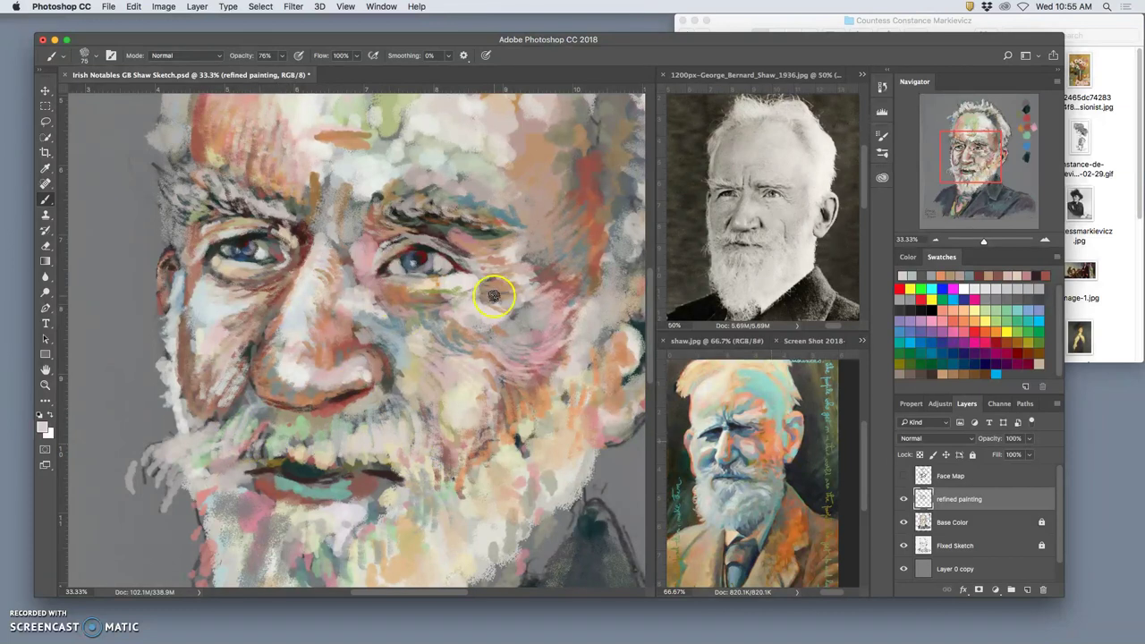
- Toggle the Base Color layer's visibility and examine the refined strokes against the whole portrait
{"action": "left_click", "coordinate": [904, 523]}
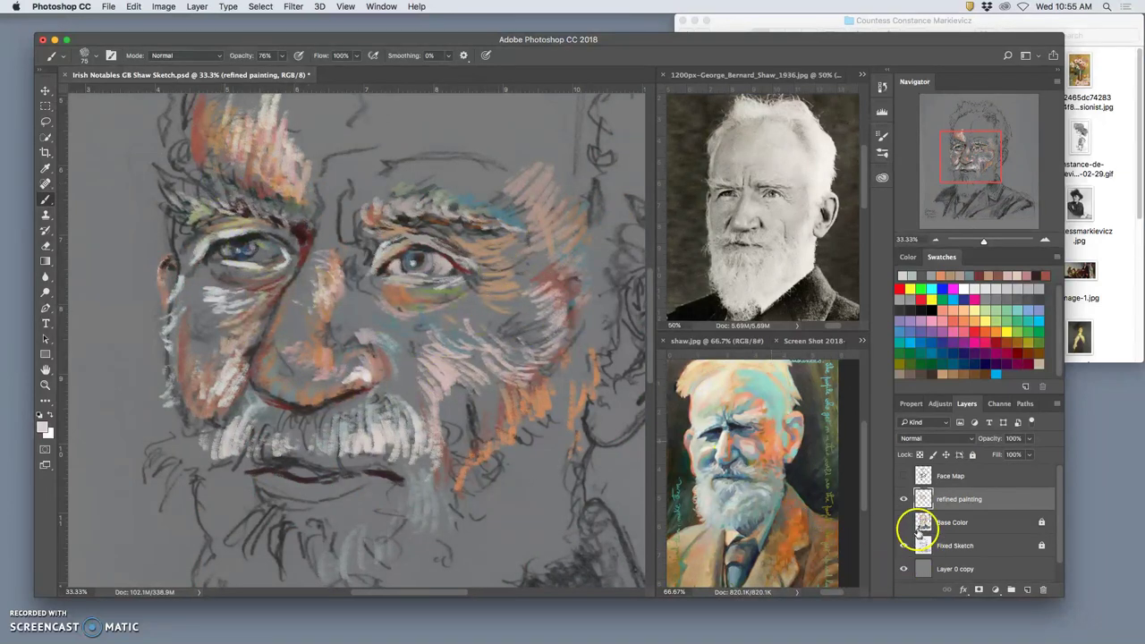
{"action": "key", "text": "super+minus"}
{"action": "key", "text": "super+minus"}
{"action": "key", "text": "super+minus"}
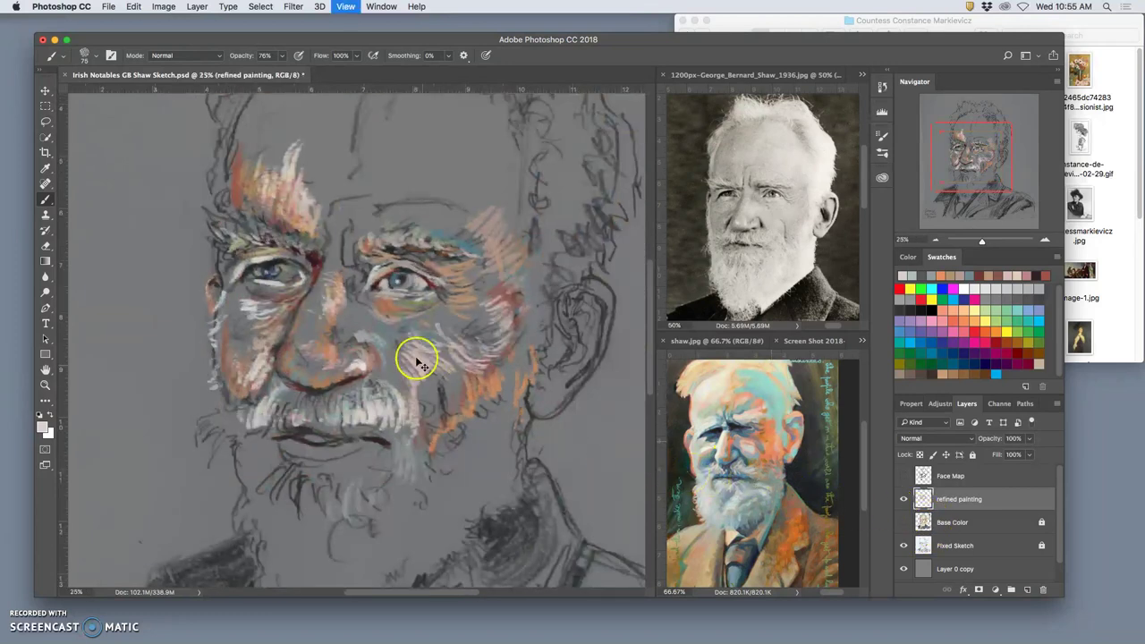
{"action": "left_click", "coordinate": [904, 524]}
{"action": "left_click", "coordinate": [905, 525]}
{"action": "left_click", "coordinate": [906, 525]}
{"action": "left_click", "coordinate": [906, 524]}
{"action": "left_click", "coordinate": [906, 525]}
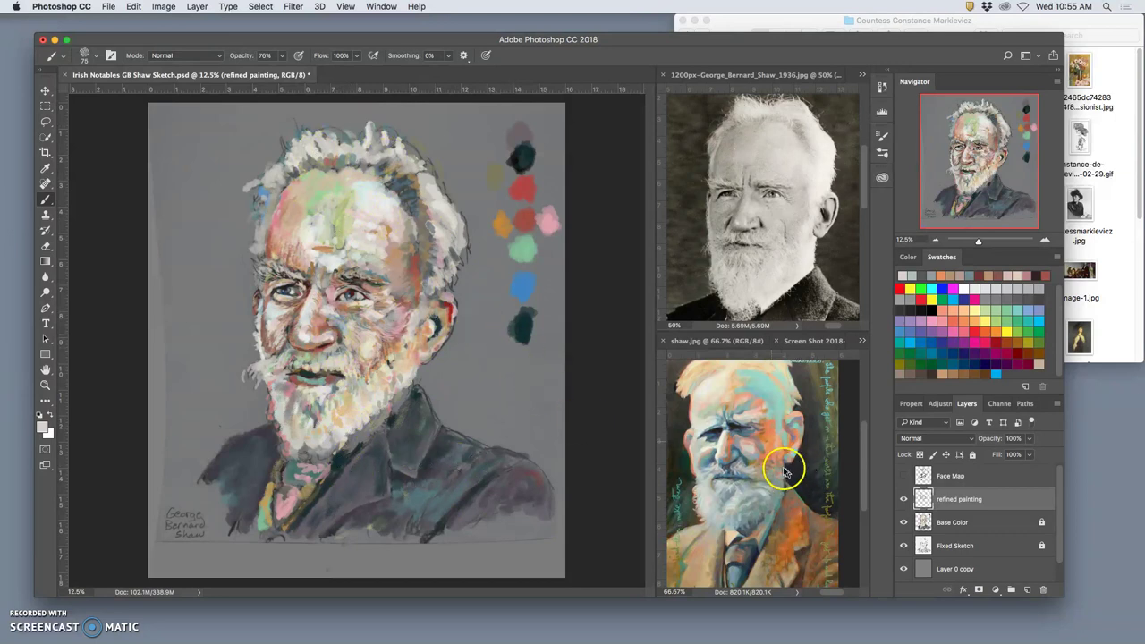
- Sample off-white from the beard and stroke it through the moustache above the lips and out to its ends
{"action": "key", "text": "super+equal"}
{"action": "key", "text": "super+equal"}
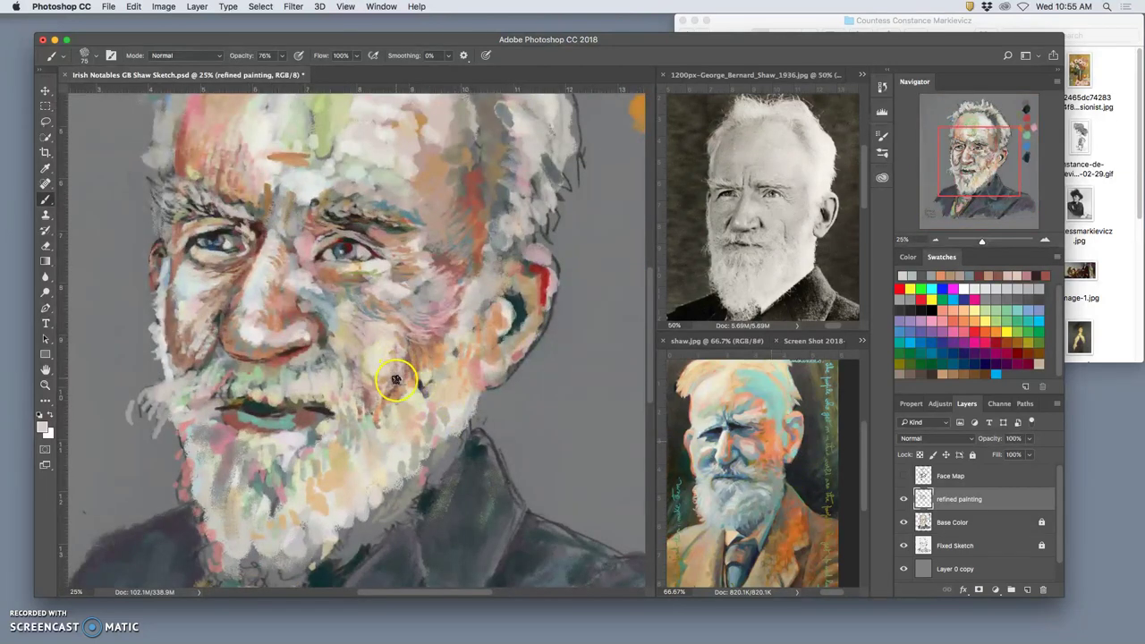
{"action": "mouse_move", "coordinate": [362, 352]}
{"action": "left_mouse_down"}
{"action": "mouse_move", "coordinate": [425, 329]}
{"action": "mouse_move", "coordinate": [450, 337]}
{"action": "left_mouse_up"}
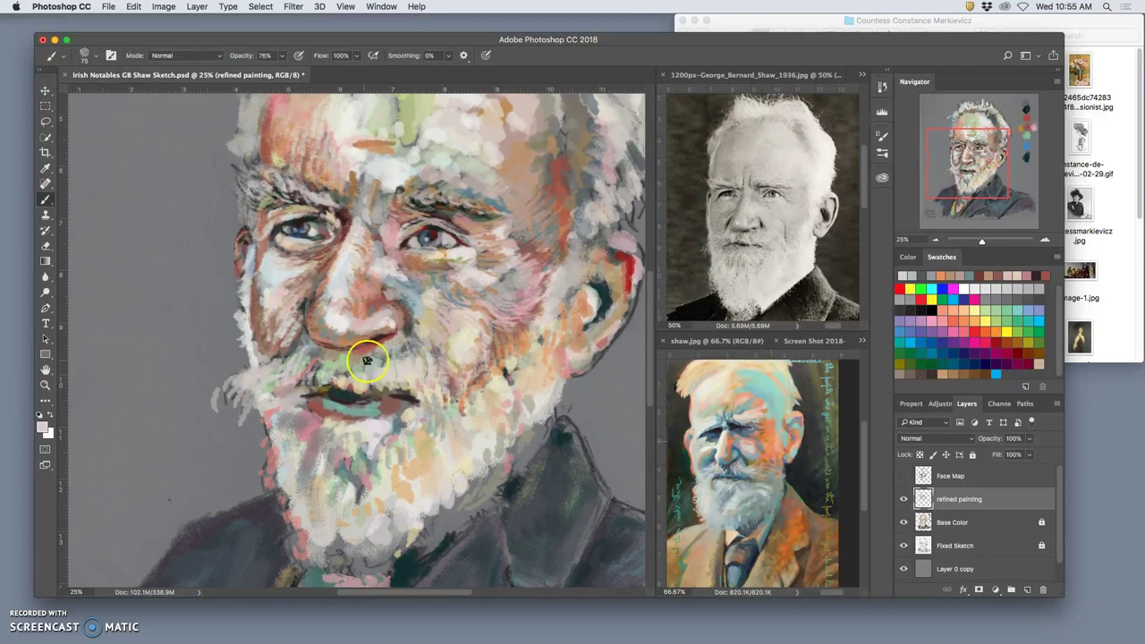
{"action": "left_click", "coordinate": [491, 438], "text": "alt"}
{"action": "mouse_move", "coordinate": [363, 367]}
{"action": "left_mouse_down"}
{"action": "mouse_move", "coordinate": [309, 375]}
{"action": "mouse_move", "coordinate": [300, 360]}
{"action": "mouse_move", "coordinate": [294, 385]}
{"action": "mouse_move", "coordinate": [310, 357]}
{"action": "mouse_move", "coordinate": [311, 394]}
{"action": "left_mouse_up"}
{"action": "left_click", "coordinate": [321, 370]}
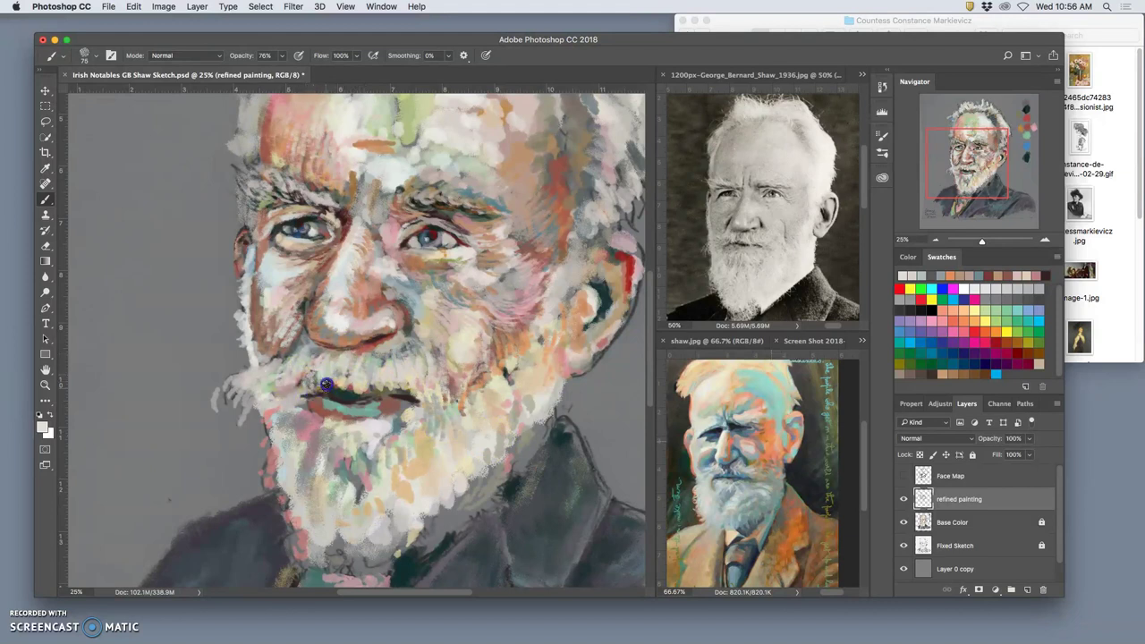
{"action": "left_click_drag", "start_coordinate": [298, 383], "coordinate": [269, 397]}
{"action": "left_click", "coordinate": [429, 374]}
- Refine the skin beside and below the right-hand eye with colours sampled nearby, adding red from the temple under the eye
{"action": "left_click", "coordinate": [455, 251], "text": "alt"}
{"action": "left_click_drag", "start_coordinate": [491, 255], "coordinate": [524, 235]}
{"action": "left_click", "coordinate": [521, 238], "text": "alt"}
{"action": "left_click_drag", "start_coordinate": [451, 261], "coordinate": [455, 256]}
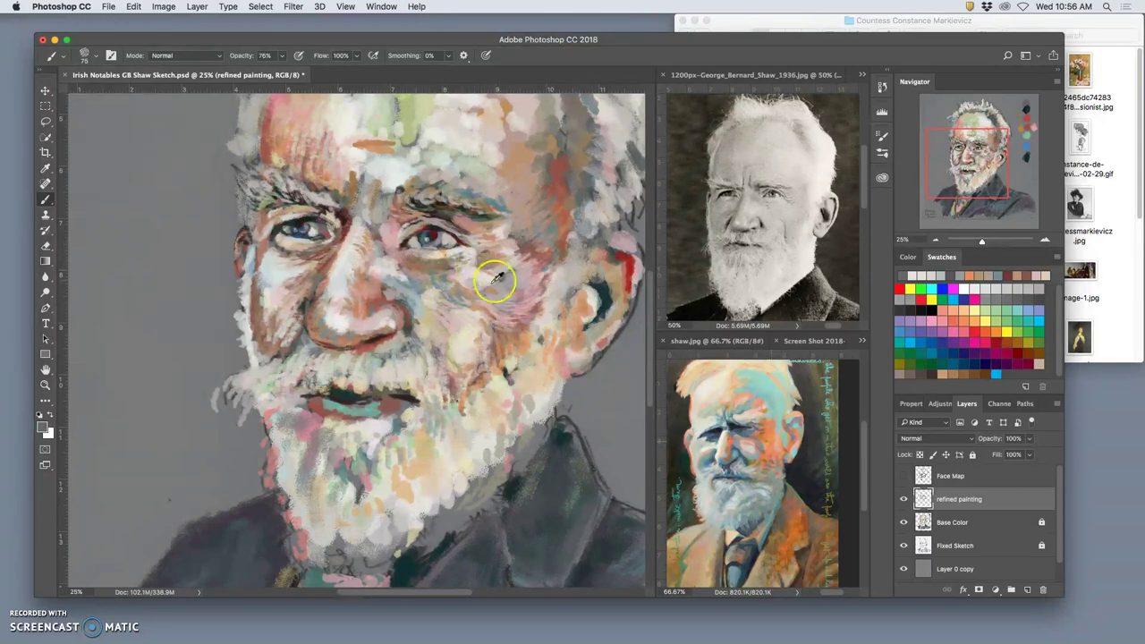
{"action": "left_click", "coordinate": [560, 184], "text": "alt"}
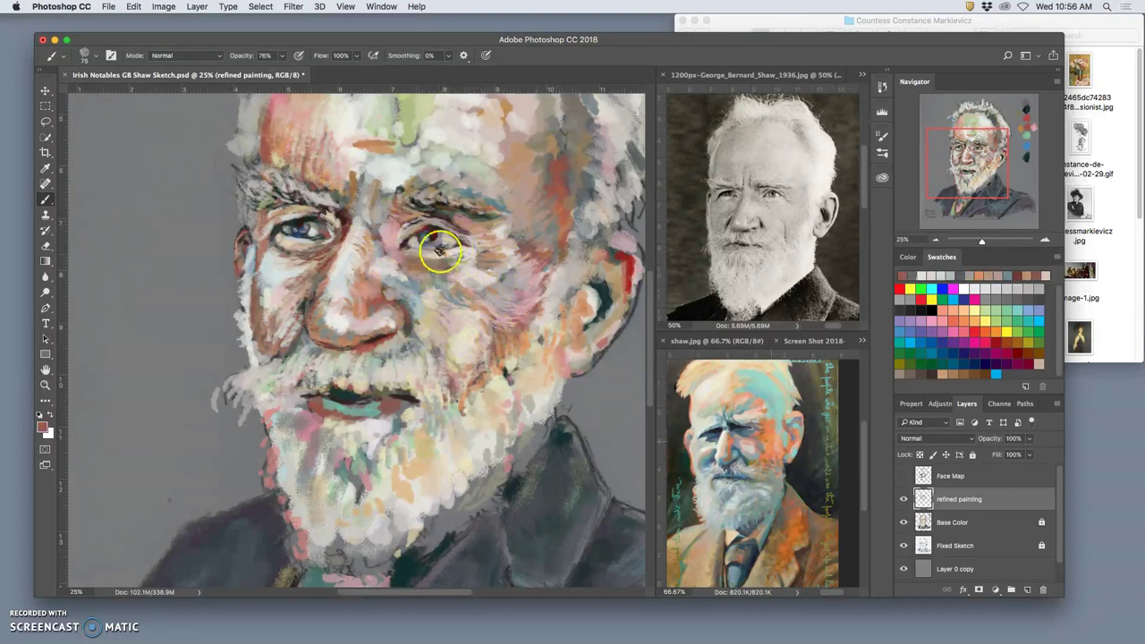
{"action": "left_click_drag", "start_coordinate": [425, 263], "coordinate": [418, 254]}
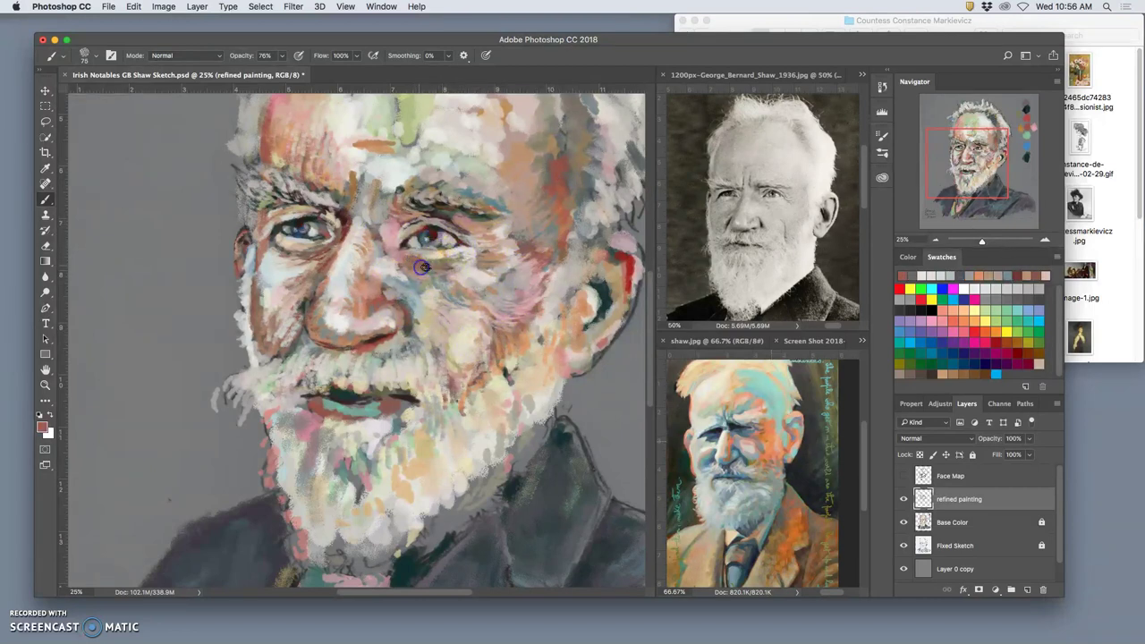
- Cover the lower lip's teal with sampled red, tan and dusty pink, and add tan to the right-hand cheek
{"action": "left_click", "coordinate": [424, 257], "text": "alt"}
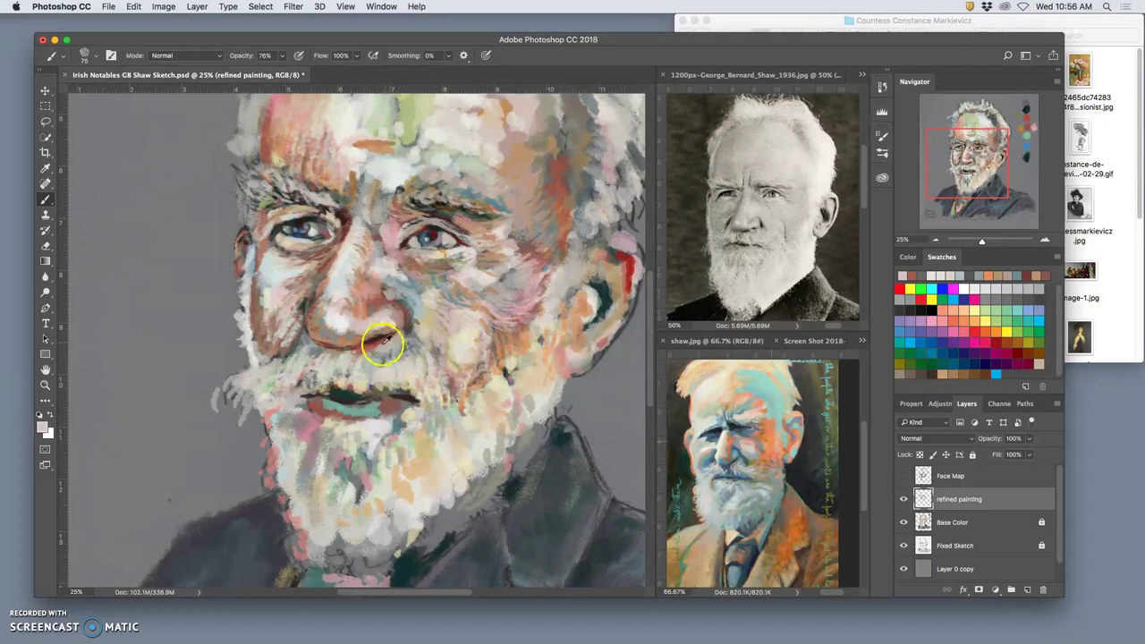
{"action": "left_click_drag", "start_coordinate": [382, 411], "coordinate": [377, 415]}
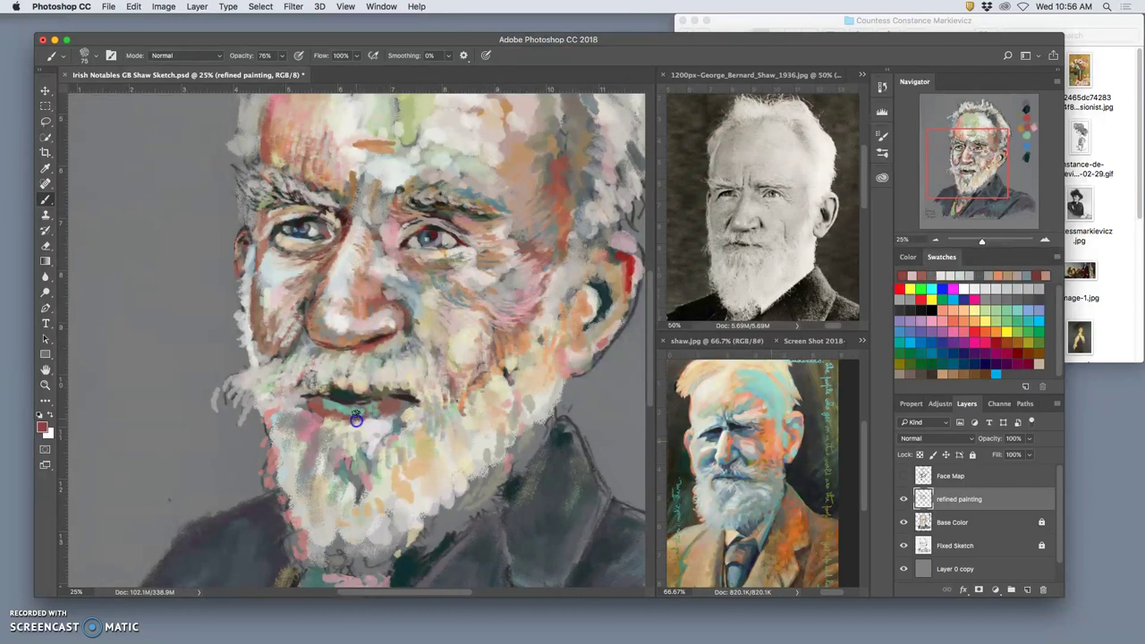
{"action": "left_click", "coordinate": [358, 506], "text": "alt"}
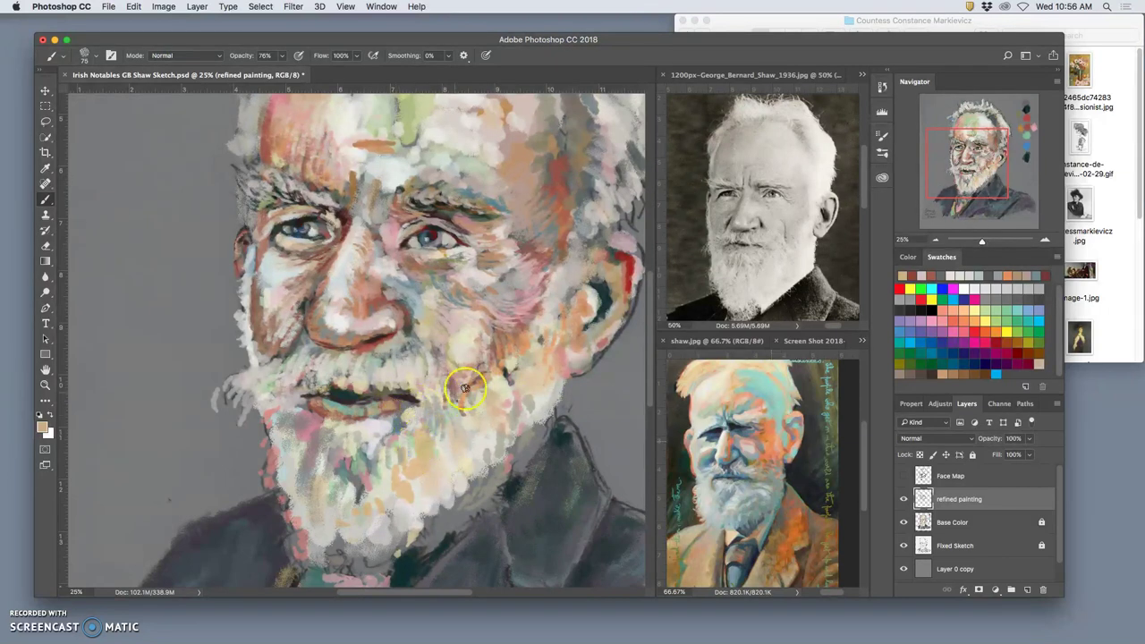
{"action": "left_click_drag", "start_coordinate": [517, 338], "coordinate": [509, 317]}
{"action": "left_click", "coordinate": [380, 403], "text": "alt"}
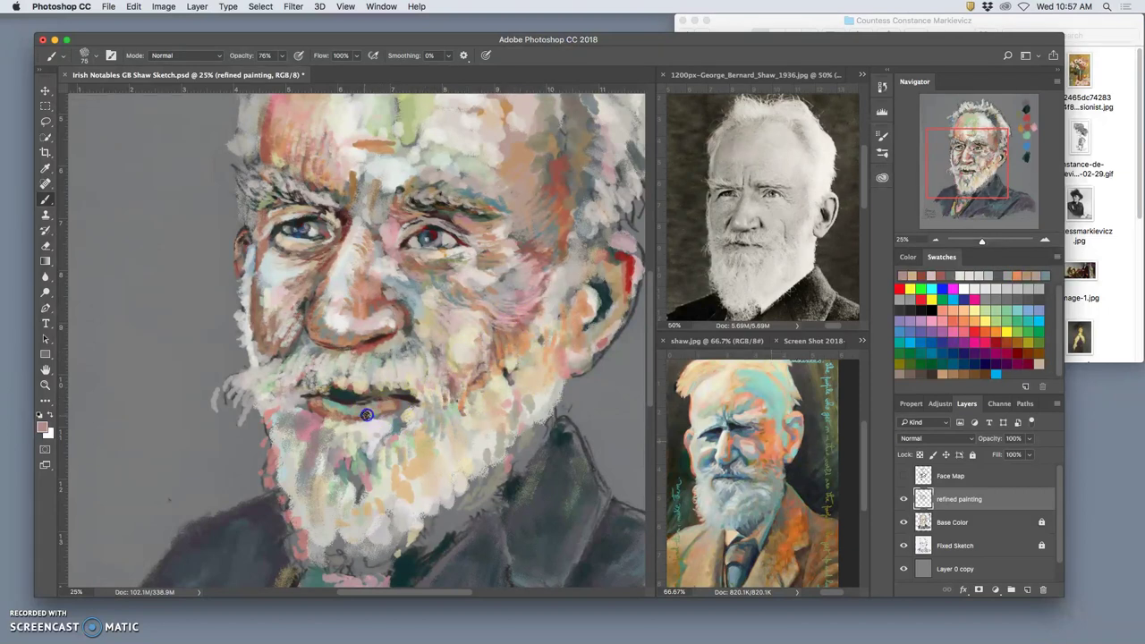
{"action": "left_click", "coordinate": [455, 323], "text": "alt"}
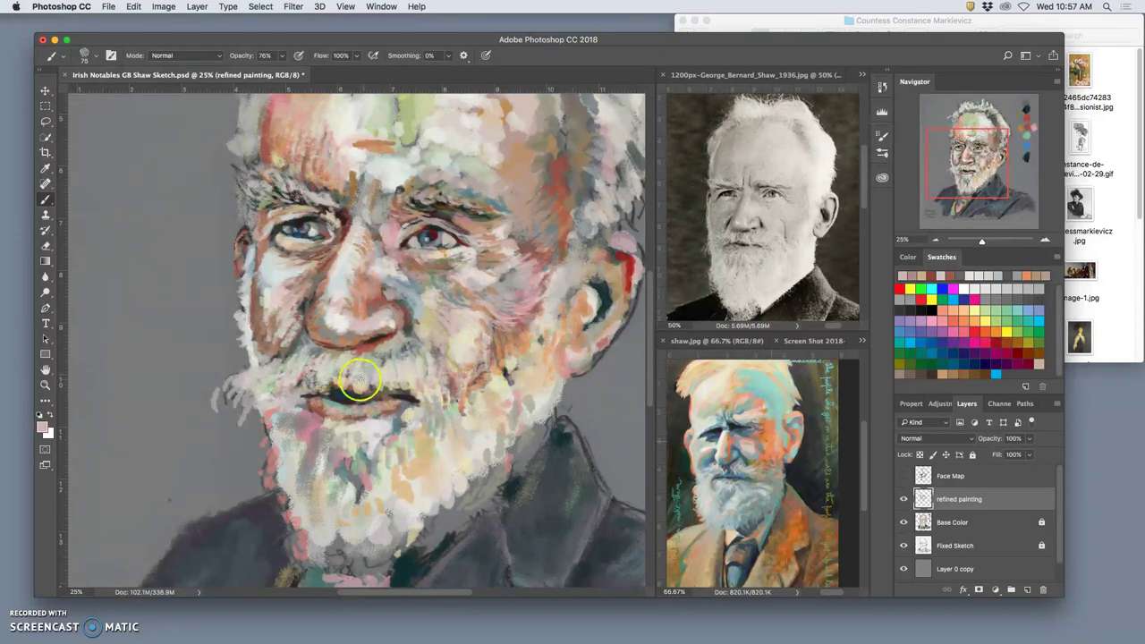
- Stroke sampled pale pink through the moustache above the lips and into the beard beside the right-hand cheek
{"action": "mouse_move", "coordinate": [343, 379]}
{"action": "left_mouse_down"}
{"action": "mouse_move", "coordinate": [331, 379]}
{"action": "mouse_move", "coordinate": [340, 383]}
{"action": "left_mouse_up"}
{"action": "left_click", "coordinate": [343, 375], "text": "alt"}
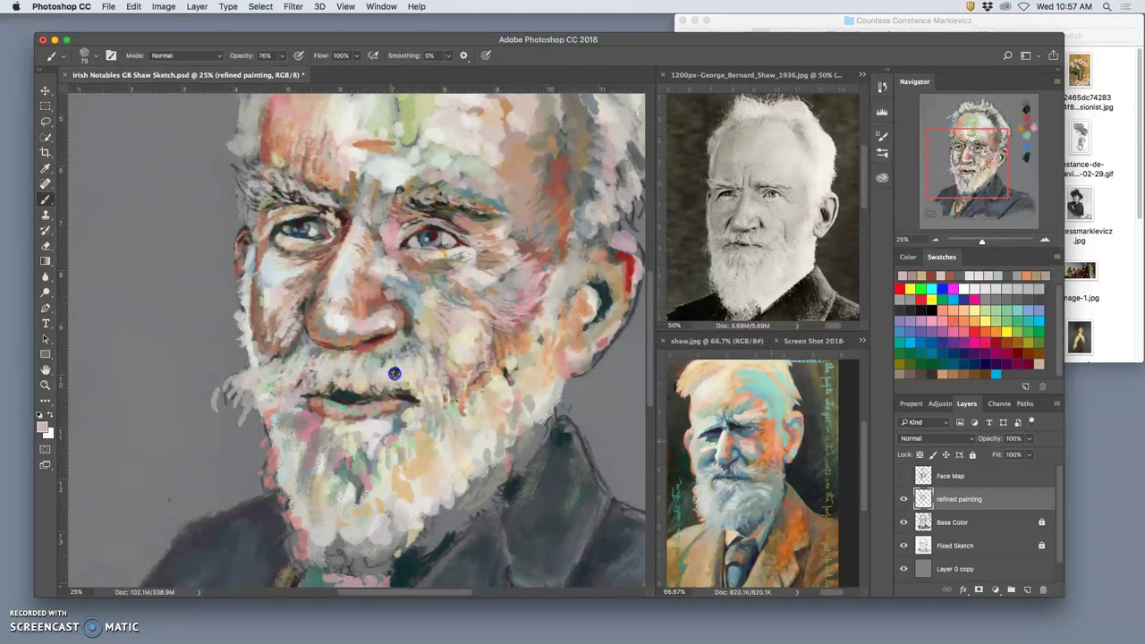
{"action": "left_click_drag", "start_coordinate": [456, 402], "coordinate": [481, 415]}
- Deepen the fold between nose, cheek and moustache with grey and dark tones sampled from the moustache, ear and eye
{"action": "left_click", "coordinate": [295, 356], "text": "alt"}
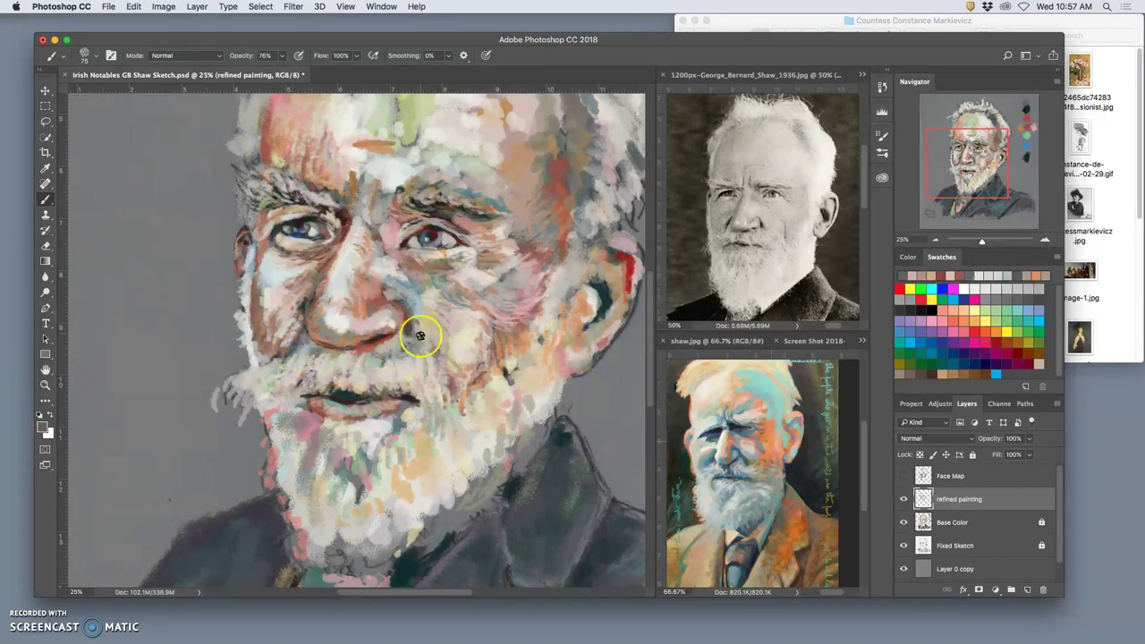
{"action": "left_click", "coordinate": [600, 284], "text": "alt"}
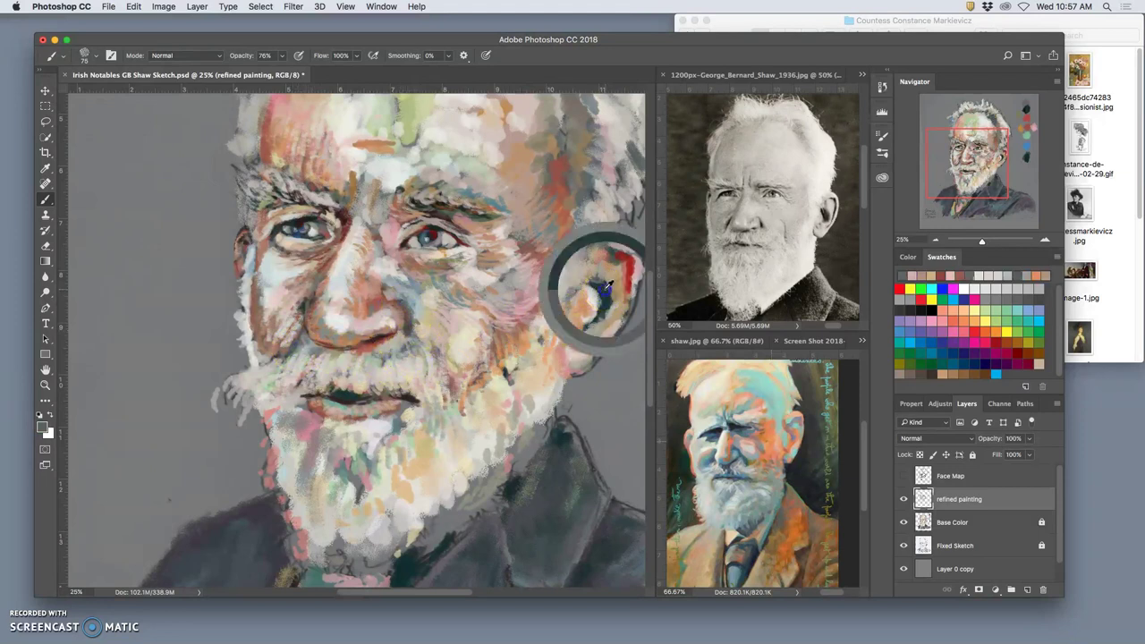
{"action": "left_click", "coordinate": [404, 313]}
{"action": "left_click", "coordinate": [431, 236], "text": "alt"}
{"action": "left_click", "coordinate": [404, 315]}
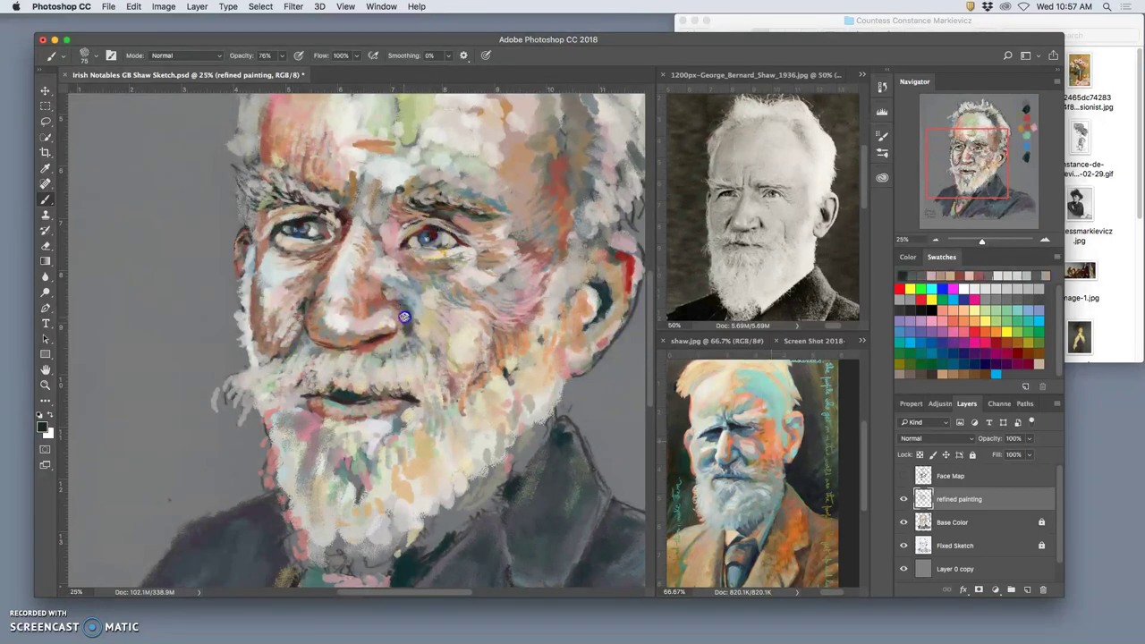
{"action": "left_click", "coordinate": [405, 343]}
{"action": "left_click", "coordinate": [342, 458]}
- Darken the edge of the left-hand ear and the red and hollow areas inside the right-hand ear
{"action": "left_click_drag", "start_coordinate": [248, 245], "coordinate": [242, 283]}
{"action": "mouse_move", "coordinate": [599, 276]}
{"action": "left_mouse_down"}
{"action": "mouse_move", "coordinate": [598, 299]}
{"action": "mouse_move", "coordinate": [599, 288]}
{"action": "left_mouse_up"}
{"action": "mouse_move", "coordinate": [594, 284]}
{"action": "left_mouse_down"}
{"action": "mouse_move", "coordinate": [626, 285]}
{"action": "mouse_move", "coordinate": [635, 262]}
{"action": "mouse_move", "coordinate": [615, 255]}
{"action": "mouse_move", "coordinate": [632, 256]}
{"action": "mouse_move", "coordinate": [625, 307]}
{"action": "left_mouse_up"}
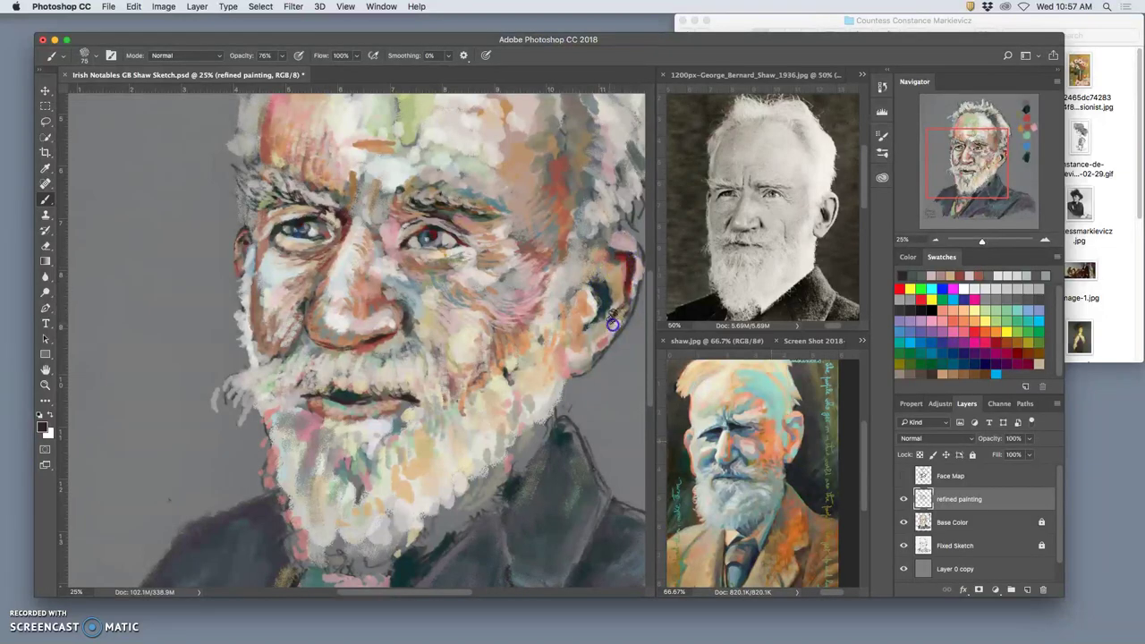
- Refine the right-hand ear's upper rim, outer edge and lobe with grey and off-white sampled from the portrait
{"action": "left_click", "coordinate": [555, 227], "text": "alt"}
{"action": "mouse_move", "coordinate": [612, 243]}
{"action": "left_mouse_down"}
{"action": "mouse_move", "coordinate": [633, 298]}
{"action": "mouse_move", "coordinate": [630, 245]}
{"action": "left_mouse_up"}
{"action": "left_click", "coordinate": [468, 342], "text": "alt"}
{"action": "mouse_move", "coordinate": [636, 262]}
{"action": "left_mouse_down"}
{"action": "mouse_move", "coordinate": [620, 248]}
{"action": "mouse_move", "coordinate": [633, 260]}
{"action": "left_mouse_up"}
{"action": "left_click_drag", "start_coordinate": [631, 304], "coordinate": [629, 295]}
{"action": "mouse_move", "coordinate": [611, 333]}
{"action": "left_mouse_down"}
{"action": "mouse_move", "coordinate": [632, 297]}
{"action": "mouse_move", "coordinate": [601, 337]}
{"action": "left_mouse_up"}
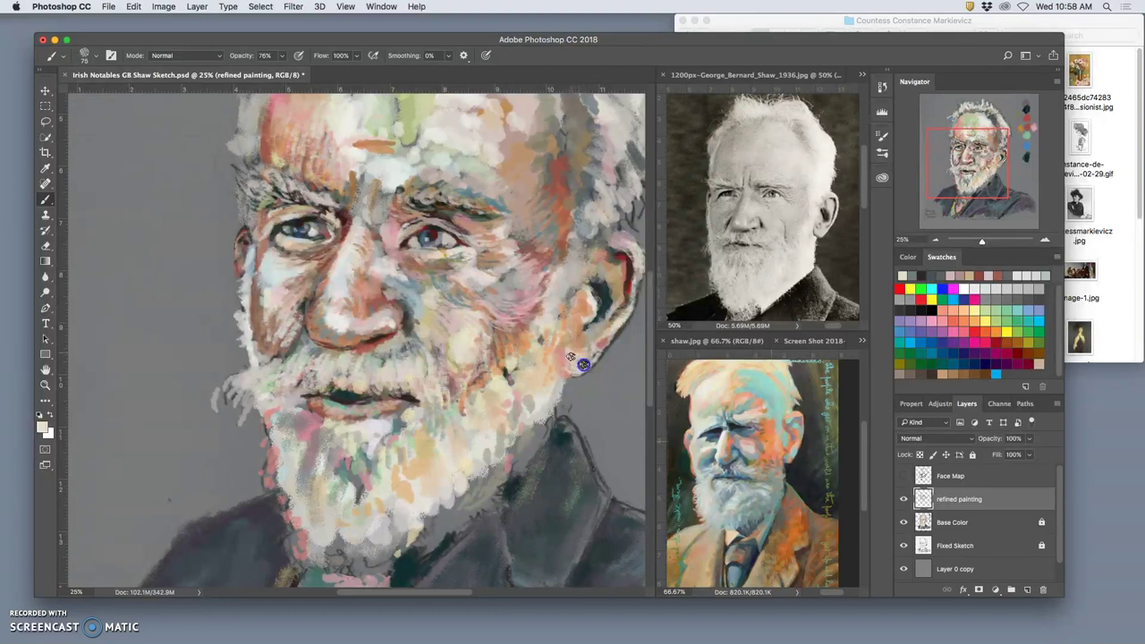
{"action": "left_click_drag", "start_coordinate": [604, 345], "coordinate": [580, 356]}
- Sample red-brown, off-white and grey-green from the face and hatch them from the right-hand temple down across the cheek
{"action": "left_click", "coordinate": [567, 198], "text": "alt"}
{"action": "mouse_move", "coordinate": [567, 230]}
{"action": "left_mouse_down"}
{"action": "mouse_move", "coordinate": [606, 300]}
{"action": "mouse_move", "coordinate": [601, 323]}
{"action": "mouse_move", "coordinate": [576, 324]}
{"action": "mouse_move", "coordinate": [585, 350]}
{"action": "mouse_move", "coordinate": [576, 320]}
{"action": "mouse_move", "coordinate": [506, 351]}
{"action": "mouse_move", "coordinate": [501, 399]}
{"action": "mouse_move", "coordinate": [478, 410]}
{"action": "mouse_move", "coordinate": [462, 390]}
{"action": "mouse_move", "coordinate": [456, 425]}
{"action": "mouse_move", "coordinate": [475, 392]}
{"action": "mouse_move", "coordinate": [489, 424]}
{"action": "mouse_move", "coordinate": [475, 271]}
{"action": "mouse_move", "coordinate": [444, 284]}
{"action": "mouse_move", "coordinate": [487, 311]}
{"action": "mouse_move", "coordinate": [487, 369]}
{"action": "mouse_move", "coordinate": [479, 380]}
{"action": "mouse_move", "coordinate": [466, 363]}
{"action": "mouse_move", "coordinate": [450, 405]}
{"action": "mouse_move", "coordinate": [435, 384]}
{"action": "mouse_move", "coordinate": [420, 279]}
{"action": "mouse_move", "coordinate": [465, 317]}
{"action": "mouse_move", "coordinate": [468, 344]}
{"action": "mouse_move", "coordinate": [416, 322]}
{"action": "mouse_move", "coordinate": [425, 333]}
{"action": "mouse_move", "coordinate": [441, 231]}
{"action": "mouse_move", "coordinate": [461, 203]}
{"action": "mouse_move", "coordinate": [416, 338]}
{"action": "left_mouse_up"}
{"action": "left_click", "coordinate": [447, 296], "text": "alt"}
{"action": "left_click", "coordinate": [477, 330], "text": "alt"}
{"action": "left_click", "coordinate": [422, 279]}
{"action": "left_click", "coordinate": [458, 212], "text": "alt"}
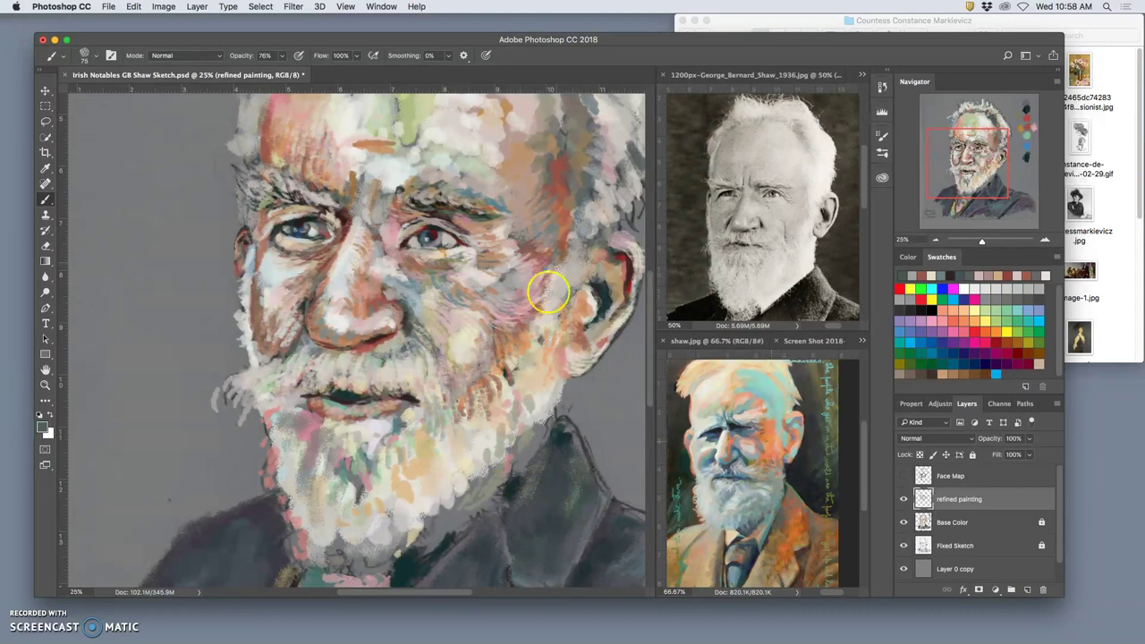
{"action": "left_click_drag", "start_coordinate": [450, 295], "coordinate": [460, 266]}
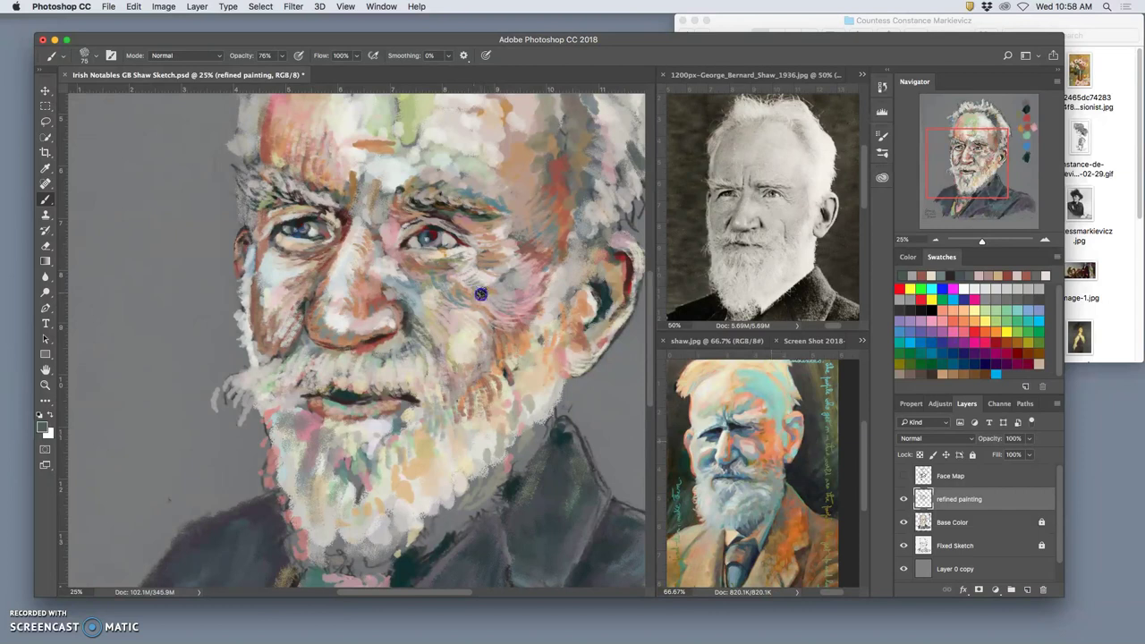
{"action": "mouse_move", "coordinate": [513, 300]}
{"action": "left_mouse_down"}
{"action": "mouse_move", "coordinate": [462, 340]}
{"action": "mouse_move", "coordinate": [481, 378]}
{"action": "mouse_move", "coordinate": [537, 283]}
{"action": "mouse_move", "coordinate": [534, 251]}
{"action": "mouse_move", "coordinate": [469, 335]}
{"action": "mouse_move", "coordinate": [468, 316]}
{"action": "mouse_move", "coordinate": [477, 332]}
{"action": "left_mouse_up"}
- Hide the panels and hatch the lower right-hand cheek with red-brown sampled from the temple
{"action": "key", "text": "Tab"}
{"action": "key", "text": "Tab"}
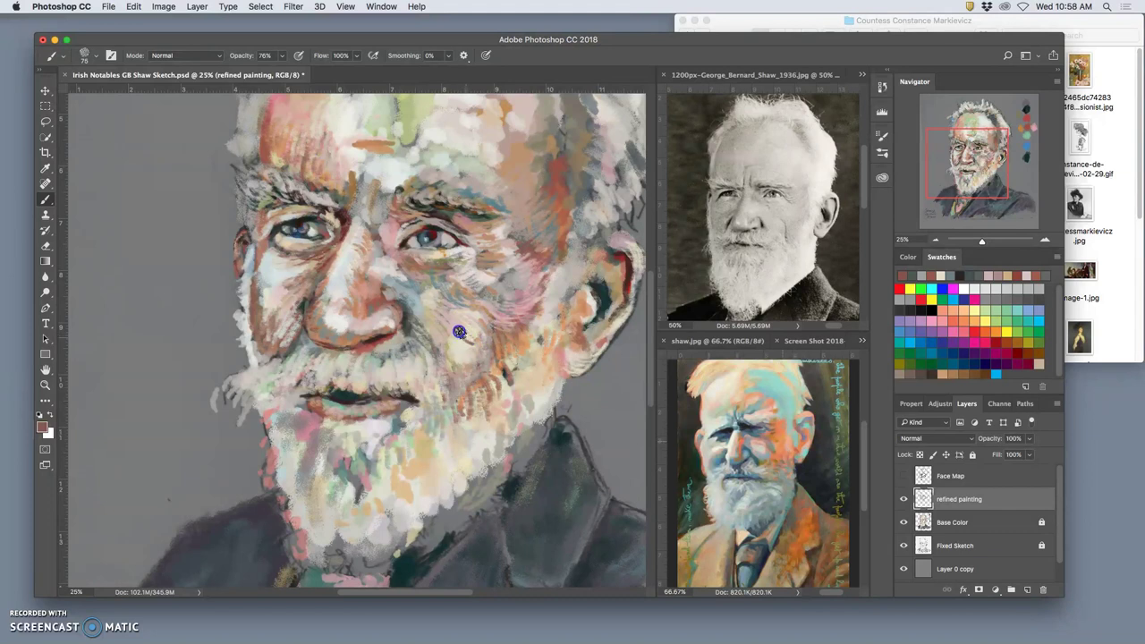
{"action": "left_click", "coordinate": [472, 355]}
{"action": "mouse_move", "coordinate": [474, 358]}
{"action": "left_mouse_down"}
{"action": "mouse_move", "coordinate": [474, 332]}
{"action": "mouse_move", "coordinate": [473, 346]}
{"action": "mouse_move", "coordinate": [495, 312]}
{"action": "left_mouse_up"}
{"action": "key", "text": "Tab"}
{"action": "key", "text": "Tab"}
{"action": "key", "text": "Tab"}
{"action": "left_click_drag", "start_coordinate": [444, 310], "coordinate": [433, 310]}
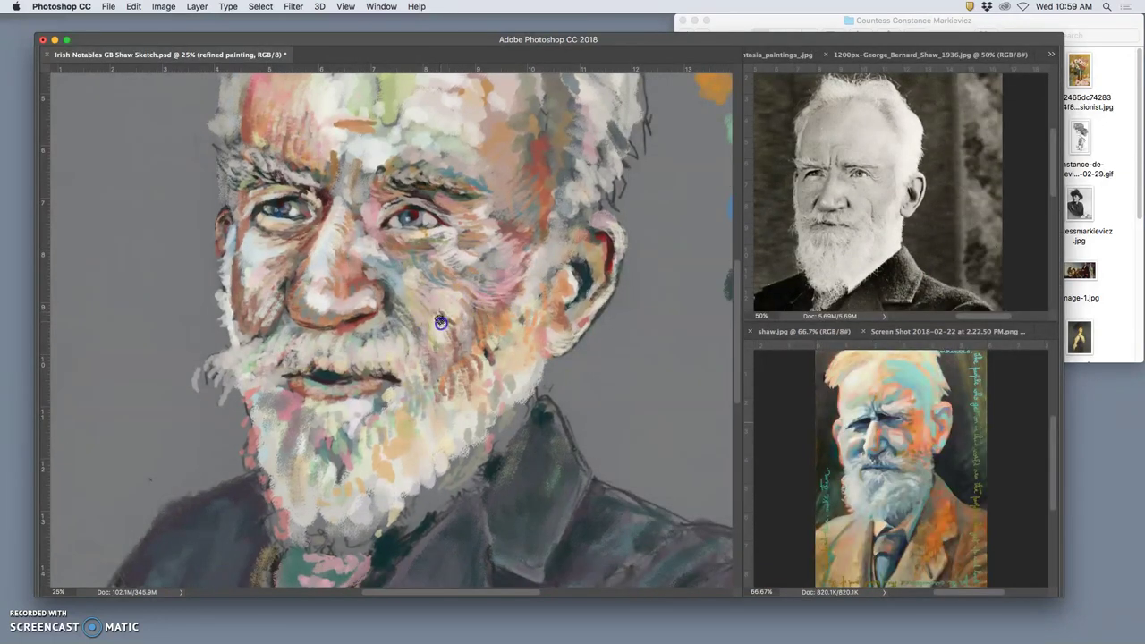
{"action": "left_click", "coordinate": [542, 171], "text": "alt"}
{"action": "left_click", "coordinate": [449, 324]}
{"action": "mouse_move", "coordinate": [418, 354]}
{"action": "left_mouse_down"}
{"action": "mouse_move", "coordinate": [428, 356]}
{"action": "mouse_move", "coordinate": [417, 359]}
{"action": "left_mouse_up"}
- Sample off-white from the beard and stroke whiskers over the lower right-hand cheek where it meets the beard
{"action": "left_click", "coordinate": [397, 469], "text": "alt"}
{"action": "key", "text": "Tab"}
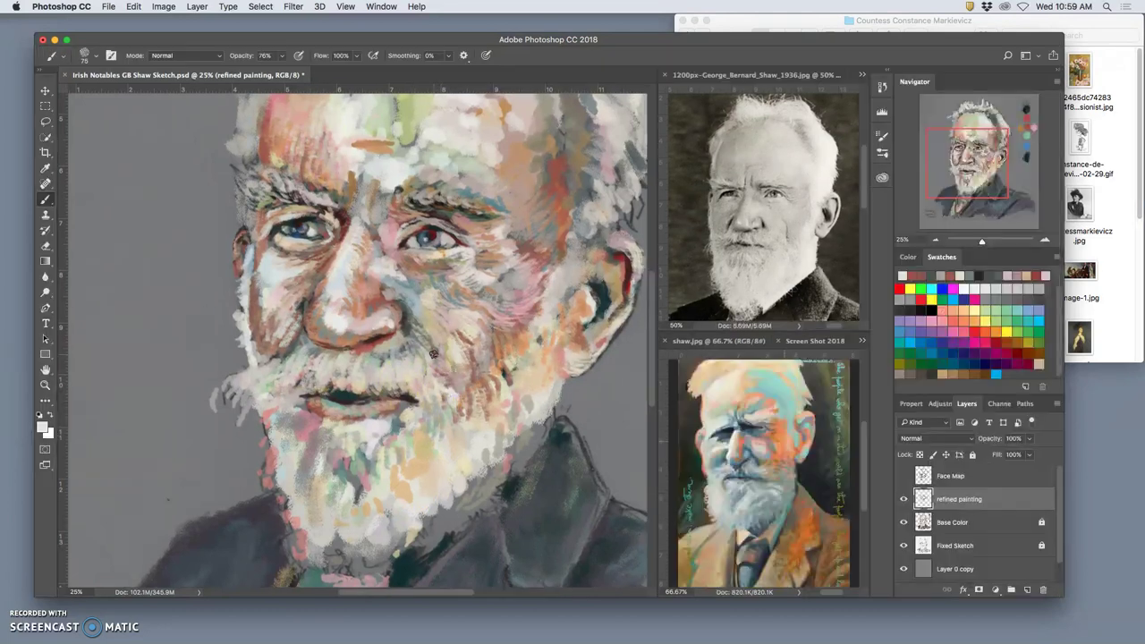
{"action": "key", "text": "Tab"}
{"action": "left_click", "coordinate": [454, 362]}
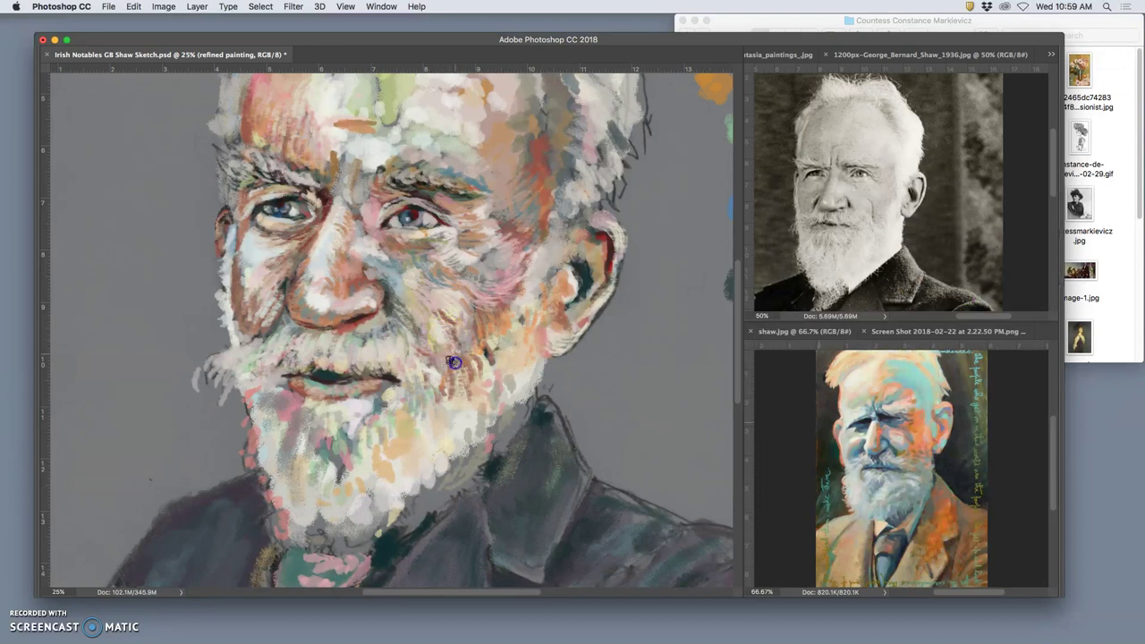
{"action": "left_click", "coordinate": [458, 385]}
{"action": "left_click", "coordinate": [433, 350]}
{"action": "left_click", "coordinate": [426, 344]}
{"action": "left_click", "coordinate": [461, 364]}
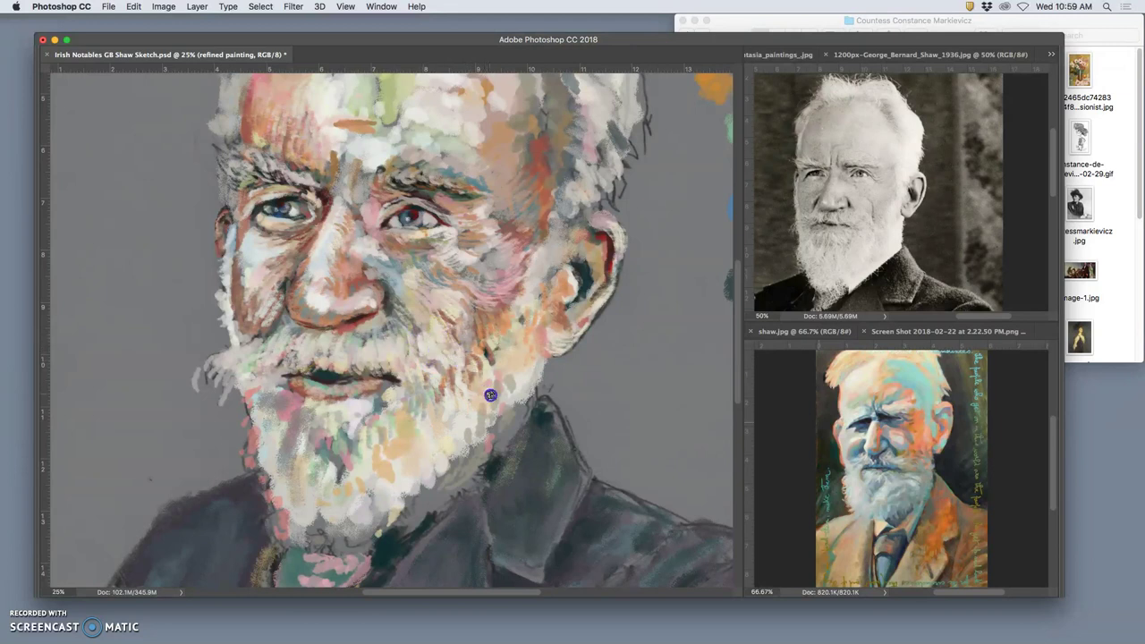
- Paint off-white whiskers along the beard's left-hand edge and the left-hand end of the moustache, covering the pink patches
{"action": "left_click", "coordinate": [260, 468]}
{"action": "left_click", "coordinate": [251, 456]}
{"action": "left_click_drag", "start_coordinate": [252, 457], "coordinate": [275, 506]}
{"action": "left_click_drag", "start_coordinate": [241, 395], "coordinate": [263, 429]}
{"action": "left_click", "coordinate": [247, 387]}
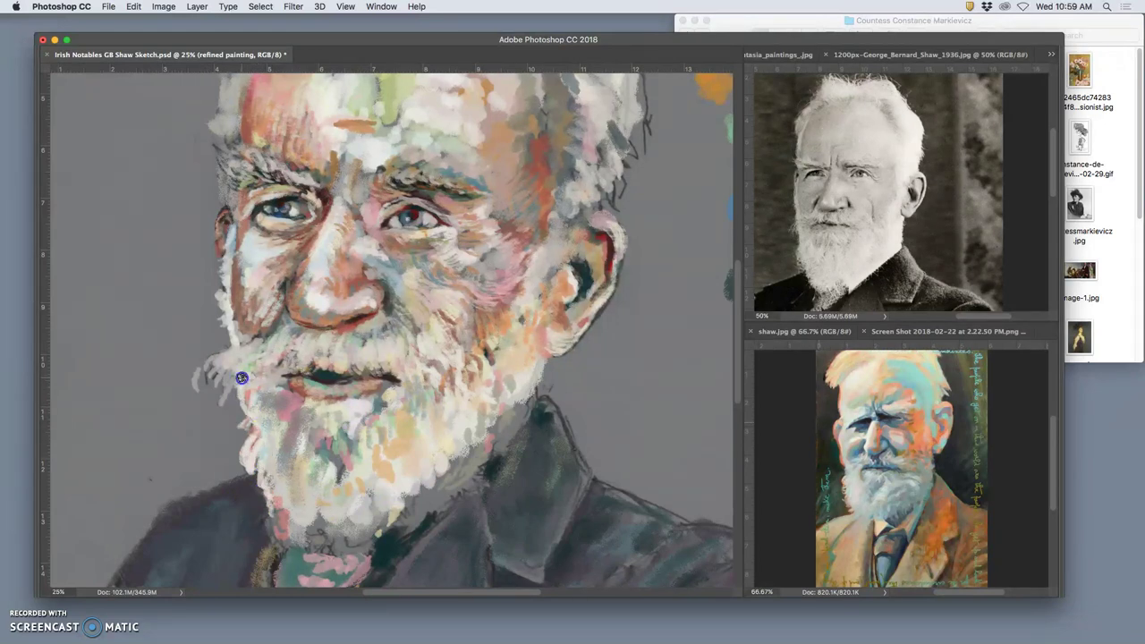
{"action": "mouse_move", "coordinate": [219, 380]}
{"action": "left_mouse_down"}
{"action": "mouse_move", "coordinate": [227, 423]}
{"action": "mouse_move", "coordinate": [241, 393]}
{"action": "mouse_move", "coordinate": [240, 421]}
{"action": "mouse_move", "coordinate": [237, 387]}
{"action": "mouse_move", "coordinate": [229, 411]}
{"action": "mouse_move", "coordinate": [244, 423]}
{"action": "mouse_move", "coordinate": [244, 396]}
{"action": "mouse_move", "coordinate": [236, 407]}
{"action": "mouse_move", "coordinate": [247, 407]}
{"action": "mouse_move", "coordinate": [252, 378]}
{"action": "mouse_move", "coordinate": [259, 427]}
{"action": "left_mouse_up"}
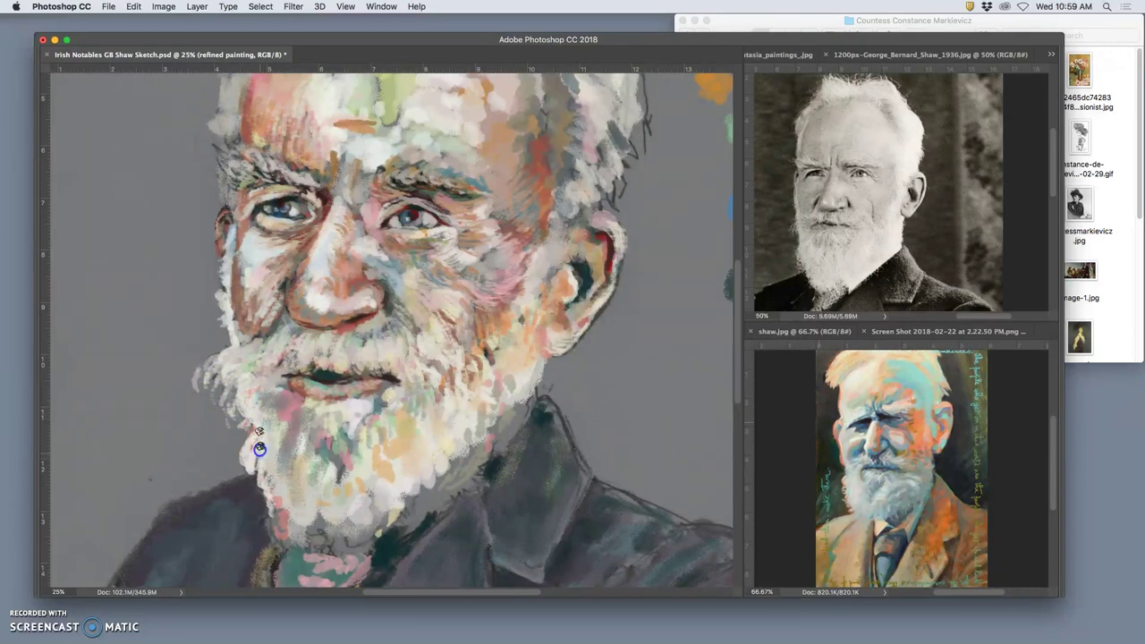
{"action": "left_click_drag", "start_coordinate": [237, 344], "coordinate": [246, 330]}
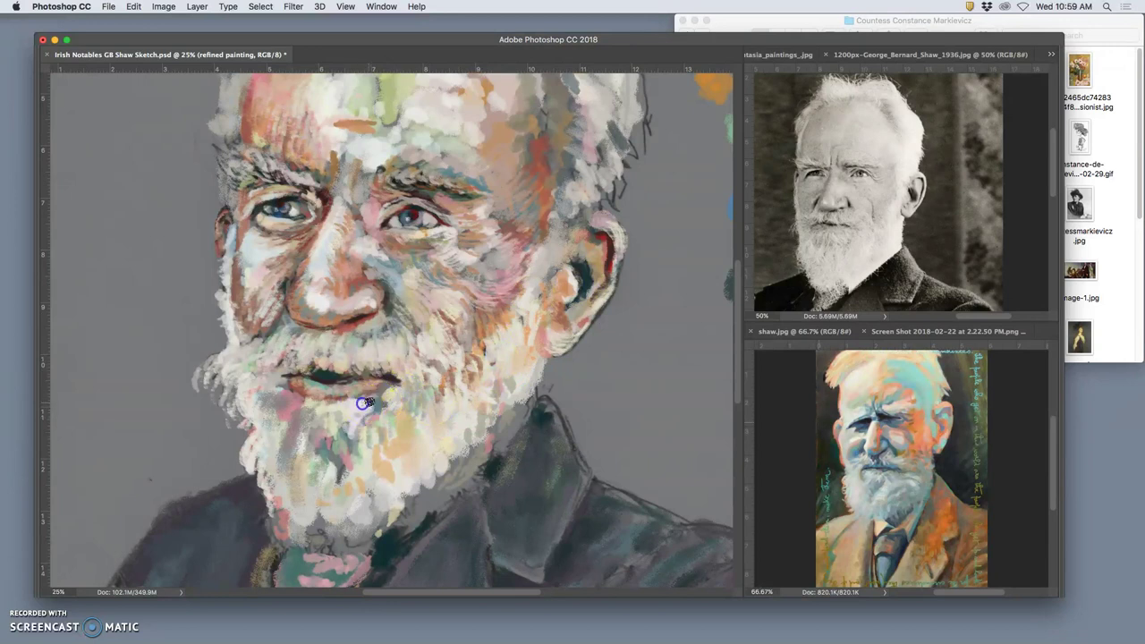
- Sample colours from the beard and moustache and stroke them into the beard just below the lower lip and mouth corner
{"action": "left_click", "coordinate": [373, 481], "text": "alt"}
{"action": "left_click", "coordinate": [383, 330], "text": "alt"}
{"action": "left_click", "coordinate": [303, 430]}
{"action": "left_click", "coordinate": [293, 428]}
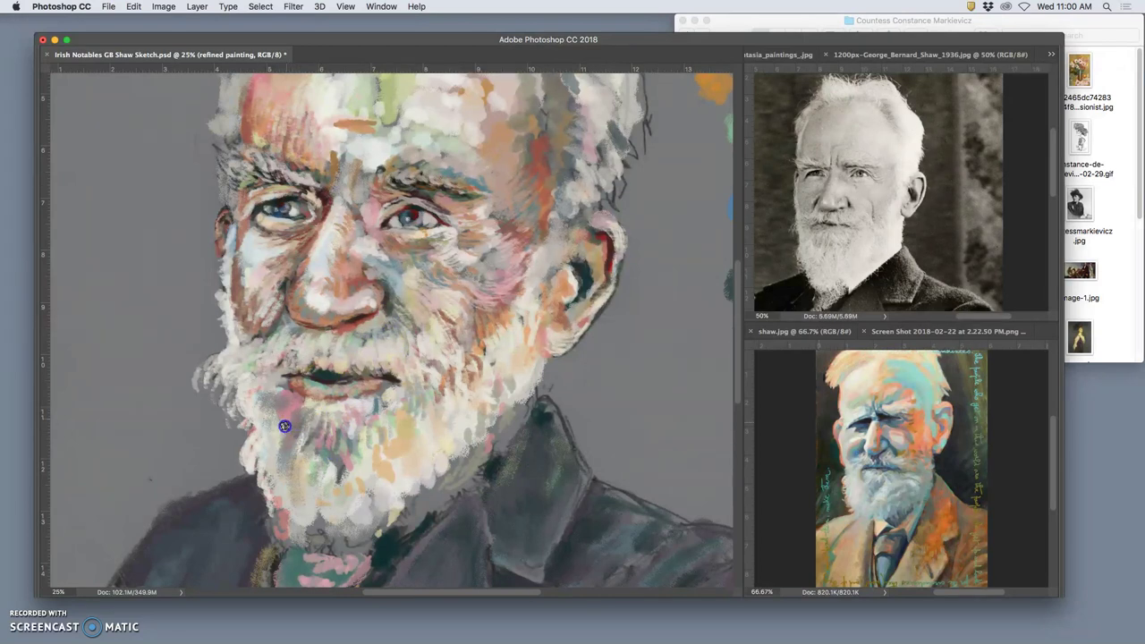
{"action": "mouse_move", "coordinate": [267, 394]}
{"action": "left_mouse_down"}
{"action": "mouse_move", "coordinate": [322, 404]}
{"action": "mouse_move", "coordinate": [238, 495]}
{"action": "mouse_move", "coordinate": [292, 409]}
{"action": "mouse_move", "coordinate": [280, 379]}
{"action": "mouse_move", "coordinate": [264, 407]}
{"action": "left_mouse_up"}
- Sample dark grey from the jacket and stroke shadow strands down through the chin and left-hand side of the beard
{"action": "left_click", "coordinate": [236, 497], "text": "alt"}
{"action": "left_click", "coordinate": [293, 413]}
{"action": "left_click", "coordinate": [277, 428]}
{"action": "left_click", "coordinate": [277, 460]}
{"action": "left_click", "coordinate": [282, 492]}
{"action": "left_click", "coordinate": [325, 455]}
{"action": "left_click", "coordinate": [308, 498]}
{"action": "left_click_drag", "start_coordinate": [302, 499], "coordinate": [285, 524]}
{"action": "left_click", "coordinate": [305, 511]}
{"action": "mouse_move", "coordinate": [360, 496]}
{"action": "left_mouse_down"}
{"action": "mouse_move", "coordinate": [364, 442]}
{"action": "mouse_move", "coordinate": [352, 504]}
{"action": "mouse_move", "coordinate": [340, 499]}
{"action": "mouse_move", "coordinate": [363, 502]}
{"action": "mouse_move", "coordinate": [376, 485]}
{"action": "mouse_move", "coordinate": [401, 494]}
{"action": "mouse_move", "coordinate": [424, 424]}
{"action": "mouse_move", "coordinate": [416, 402]}
{"action": "mouse_move", "coordinate": [372, 493]}
{"action": "mouse_move", "coordinate": [358, 472]}
{"action": "mouse_move", "coordinate": [355, 495]}
{"action": "mouse_move", "coordinate": [342, 506]}
{"action": "mouse_move", "coordinate": [342, 490]}
{"action": "mouse_move", "coordinate": [324, 515]}
{"action": "mouse_move", "coordinate": [292, 519]}
{"action": "mouse_move", "coordinate": [292, 500]}
{"action": "mouse_move", "coordinate": [308, 508]}
{"action": "mouse_move", "coordinate": [305, 522]}
{"action": "mouse_move", "coordinate": [276, 520]}
{"action": "left_mouse_up"}
{"action": "left_click", "coordinate": [358, 447]}
- Sample light tones from the beard and paint pale strands along its lower left-hand edge and bottom tip
{"action": "left_click", "coordinate": [414, 401], "text": "alt"}
{"action": "left_click", "coordinate": [324, 512], "text": "alt"}
{"action": "left_click", "coordinate": [273, 514]}
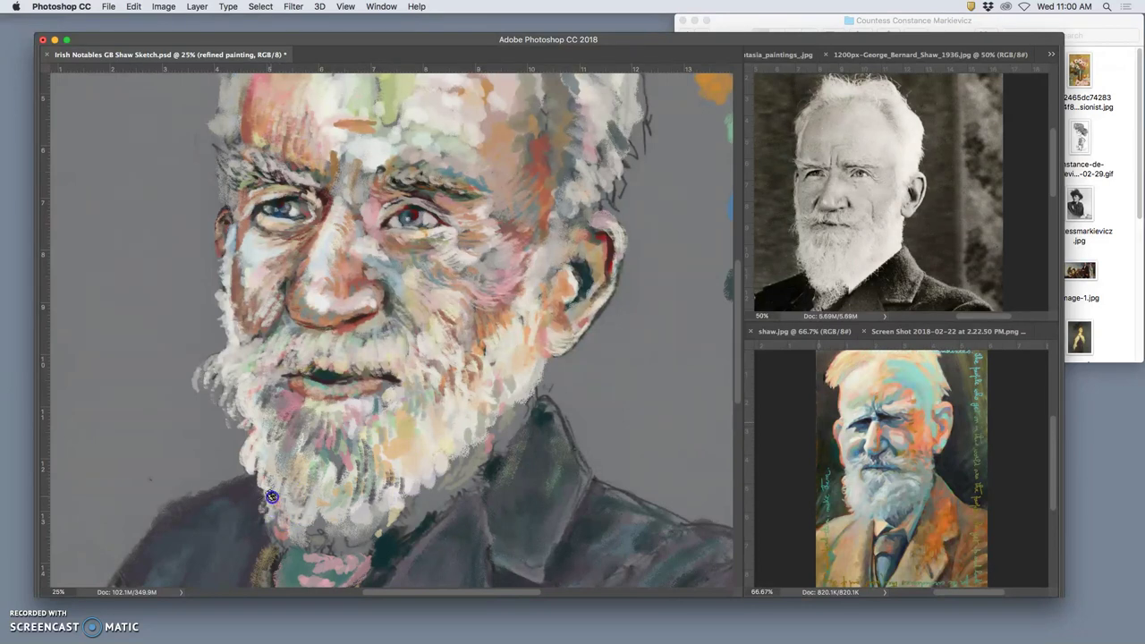
{"action": "left_click_drag", "start_coordinate": [270, 482], "coordinate": [271, 491]}
{"action": "mouse_move", "coordinate": [279, 507]}
{"action": "left_mouse_down"}
{"action": "mouse_move", "coordinate": [285, 541]}
{"action": "mouse_move", "coordinate": [325, 540]}
{"action": "left_mouse_up"}
{"action": "left_click", "coordinate": [320, 537]}
{"action": "left_click", "coordinate": [318, 524]}
{"action": "left_click", "coordinate": [324, 517]}
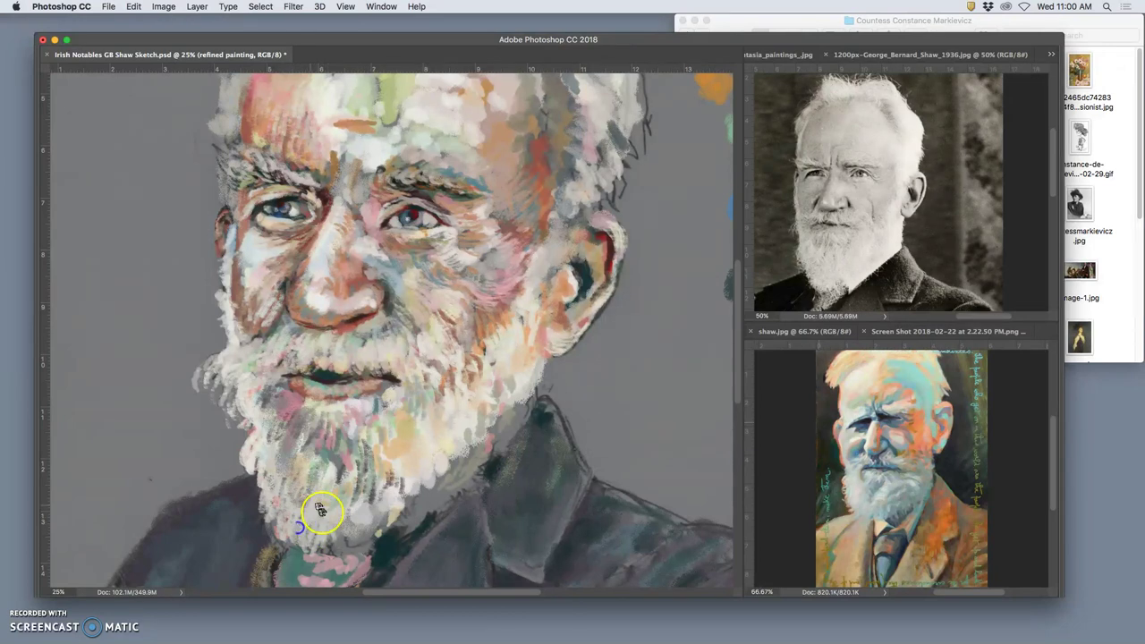
{"action": "left_click", "coordinate": [354, 533]}
{"action": "left_click", "coordinate": [345, 508]}
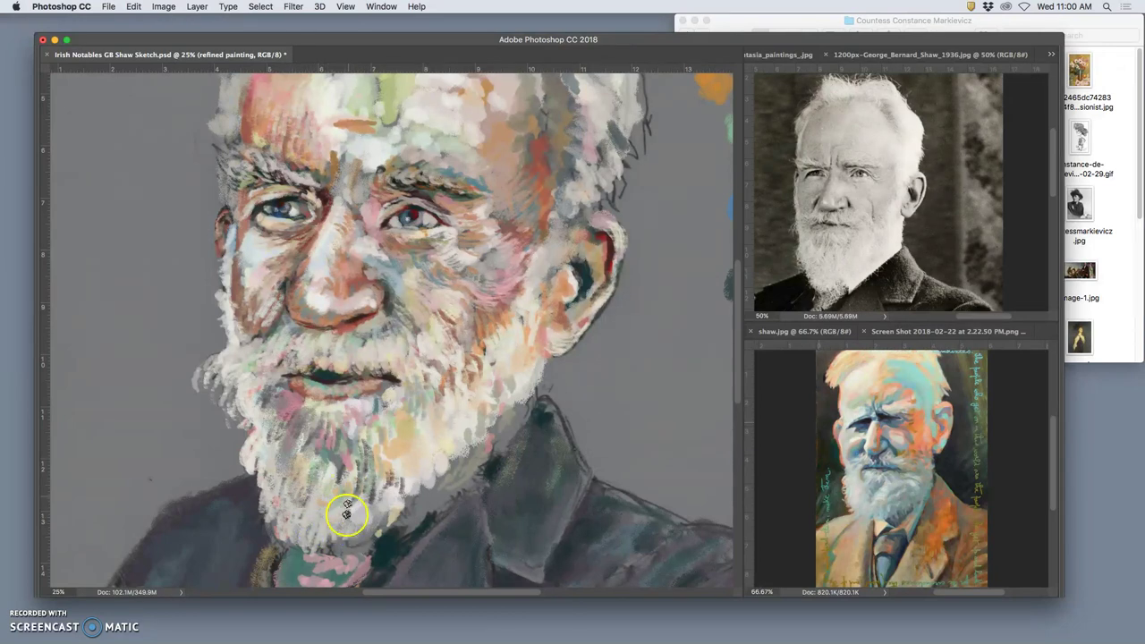
- Add strands sampled from the beard through its centre below the mouth and toward its right-hand side
{"action": "key", "text": "Tab"}
{"action": "left_click", "coordinate": [235, 269]}
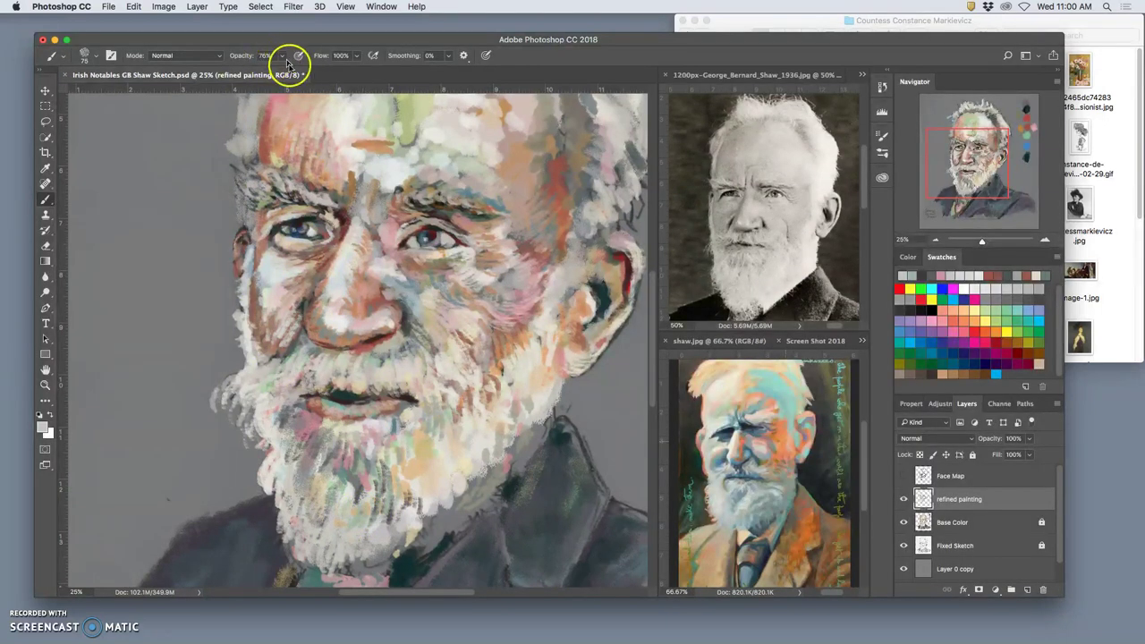
{"action": "key", "text": "Tab"}
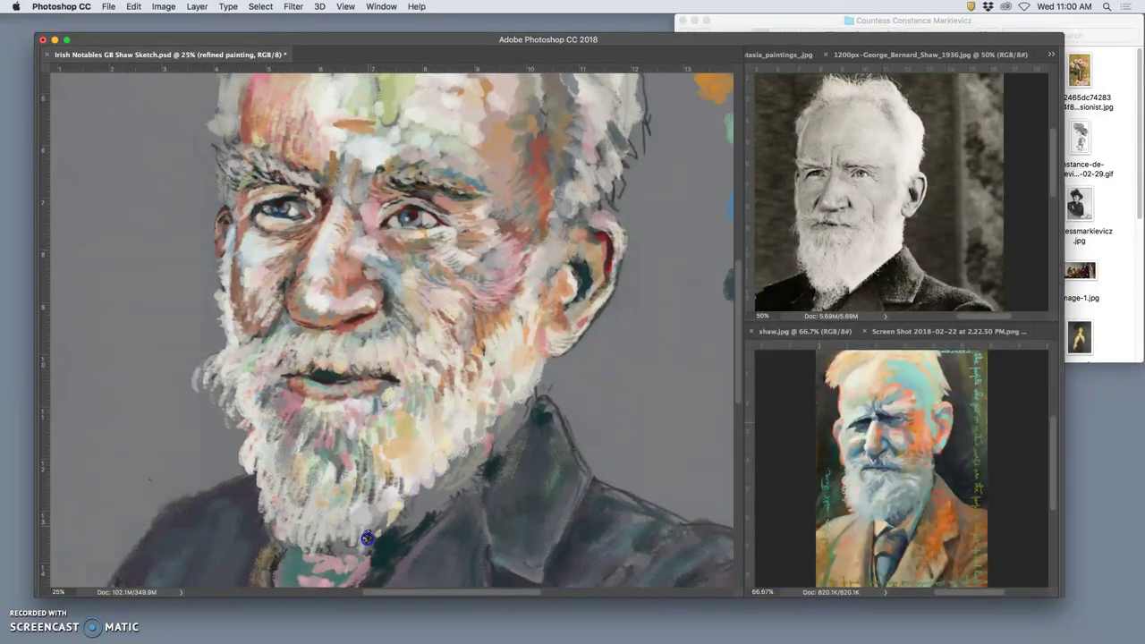
{"action": "left_click", "coordinate": [356, 467]}
{"action": "left_click", "coordinate": [402, 440], "text": "alt"}
{"action": "left_click_drag", "start_coordinate": [343, 437], "coordinate": [338, 469]}
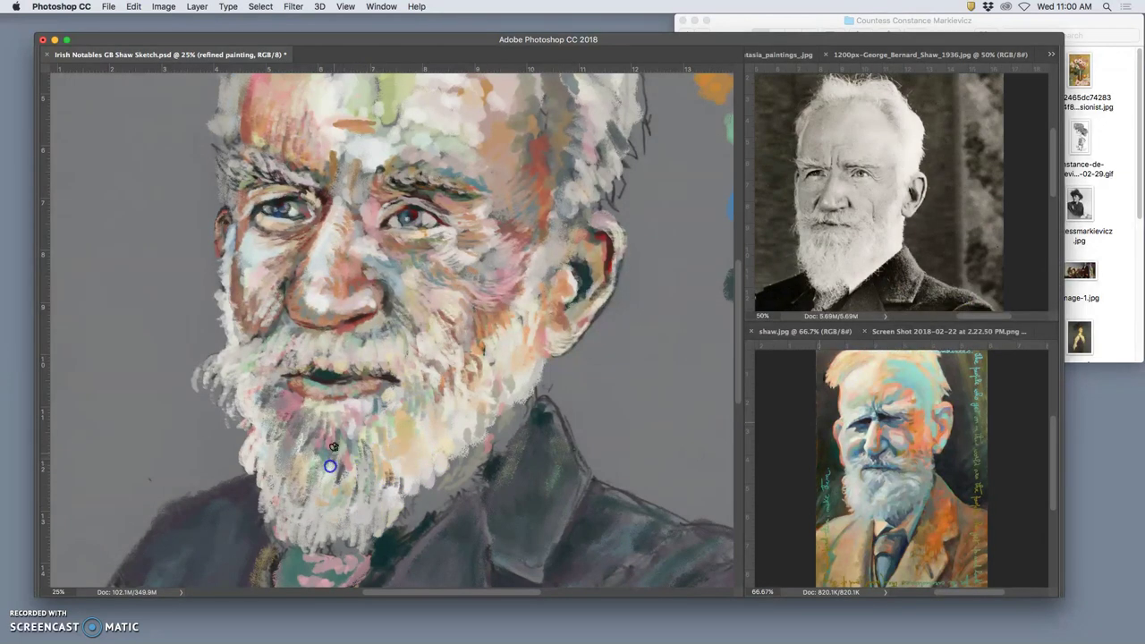
{"action": "left_click", "coordinate": [343, 468]}
{"action": "left_click", "coordinate": [423, 431]}
- Sample light colours from the beard and break up its lower right-hand edge with strands running up the jawline
{"action": "left_click", "coordinate": [486, 341], "text": "alt"}
{"action": "left_click", "coordinate": [394, 483], "text": "alt"}
{"action": "left_click", "coordinate": [364, 513], "text": "alt"}
{"action": "mouse_move", "coordinate": [415, 468]}
{"action": "left_mouse_down"}
{"action": "mouse_move", "coordinate": [414, 513]}
{"action": "mouse_move", "coordinate": [401, 485]}
{"action": "mouse_move", "coordinate": [395, 516]}
{"action": "mouse_move", "coordinate": [430, 499]}
{"action": "left_mouse_up"}
{"action": "left_click_drag", "start_coordinate": [444, 456], "coordinate": [450, 474]}
{"action": "mouse_move", "coordinate": [466, 433]}
{"action": "left_mouse_down"}
{"action": "mouse_move", "coordinate": [501, 393]}
{"action": "mouse_move", "coordinate": [495, 433]}
{"action": "mouse_move", "coordinate": [507, 387]}
{"action": "left_mouse_up"}
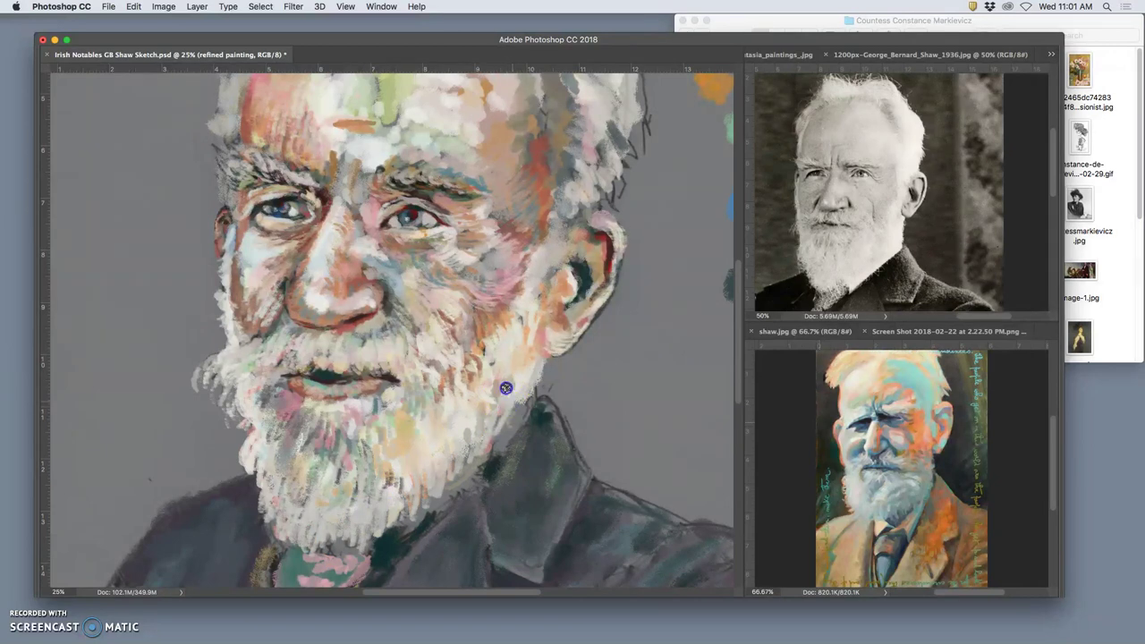
- Stroke pale hairs from the right-hand sideburn up through the hair above the ear, sampling skin colour along the way
{"action": "left_click", "coordinate": [503, 303]}
{"action": "mouse_move", "coordinate": [526, 251]}
{"action": "left_mouse_down"}
{"action": "mouse_move", "coordinate": [540, 196]}
{"action": "mouse_move", "coordinate": [554, 192]}
{"action": "mouse_move", "coordinate": [534, 211]}
{"action": "mouse_move", "coordinate": [560, 191]}
{"action": "mouse_move", "coordinate": [543, 184]}
{"action": "mouse_move", "coordinate": [546, 270]}
{"action": "mouse_move", "coordinate": [575, 196]}
{"action": "mouse_move", "coordinate": [554, 160]}
{"action": "mouse_move", "coordinate": [561, 186]}
{"action": "mouse_move", "coordinate": [555, 149]}
{"action": "mouse_move", "coordinate": [575, 154]}
{"action": "mouse_move", "coordinate": [573, 124]}
{"action": "mouse_move", "coordinate": [588, 139]}
{"action": "mouse_move", "coordinate": [565, 163]}
{"action": "mouse_move", "coordinate": [549, 152]}
{"action": "mouse_move", "coordinate": [542, 197]}
{"action": "mouse_move", "coordinate": [627, 143]}
{"action": "left_mouse_up"}
{"action": "left_click", "coordinate": [504, 240], "text": "alt"}
{"action": "mouse_move", "coordinate": [571, 114]}
{"action": "left_mouse_down"}
{"action": "mouse_move", "coordinate": [565, 167]}
{"action": "mouse_move", "coordinate": [568, 110]}
{"action": "mouse_move", "coordinate": [581, 114]}
{"action": "mouse_move", "coordinate": [547, 76]}
{"action": "left_mouse_up"}
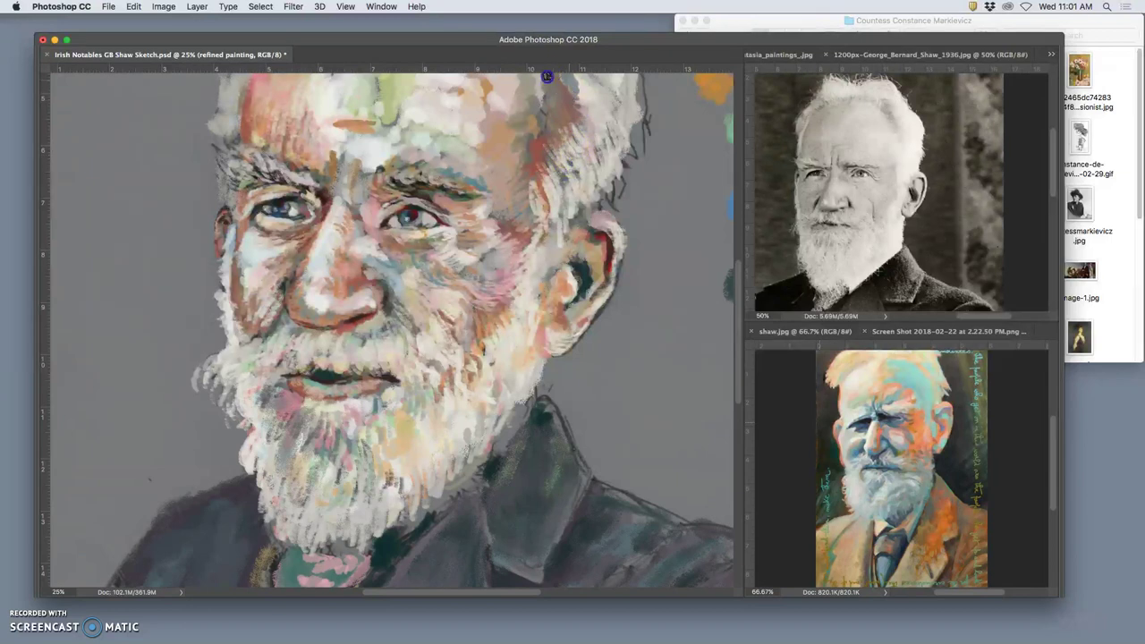
- Work brown strokes into the dark hairline along the right-hand side of the forehead
{"action": "mouse_move", "coordinate": [552, 130]}
{"action": "left_mouse_down"}
{"action": "mouse_move", "coordinate": [557, 197]}
{"action": "mouse_move", "coordinate": [522, 354]}
{"action": "left_mouse_up"}
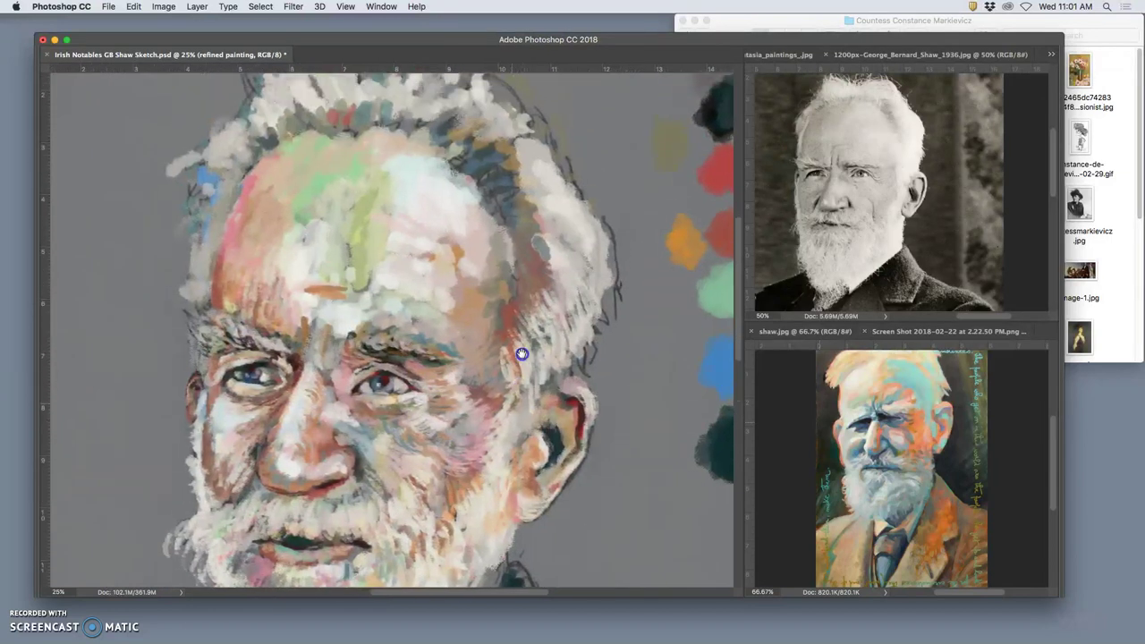
{"action": "left_click", "coordinate": [511, 258]}
{"action": "left_click", "coordinate": [515, 181]}
{"action": "mouse_move", "coordinate": [505, 176]}
{"action": "left_mouse_down"}
{"action": "mouse_move", "coordinate": [514, 237]}
{"action": "mouse_move", "coordinate": [534, 229]}
{"action": "mouse_move", "coordinate": [496, 206]}
{"action": "mouse_move", "coordinate": [532, 252]}
{"action": "left_mouse_up"}
{"action": "left_click", "coordinate": [519, 238]}
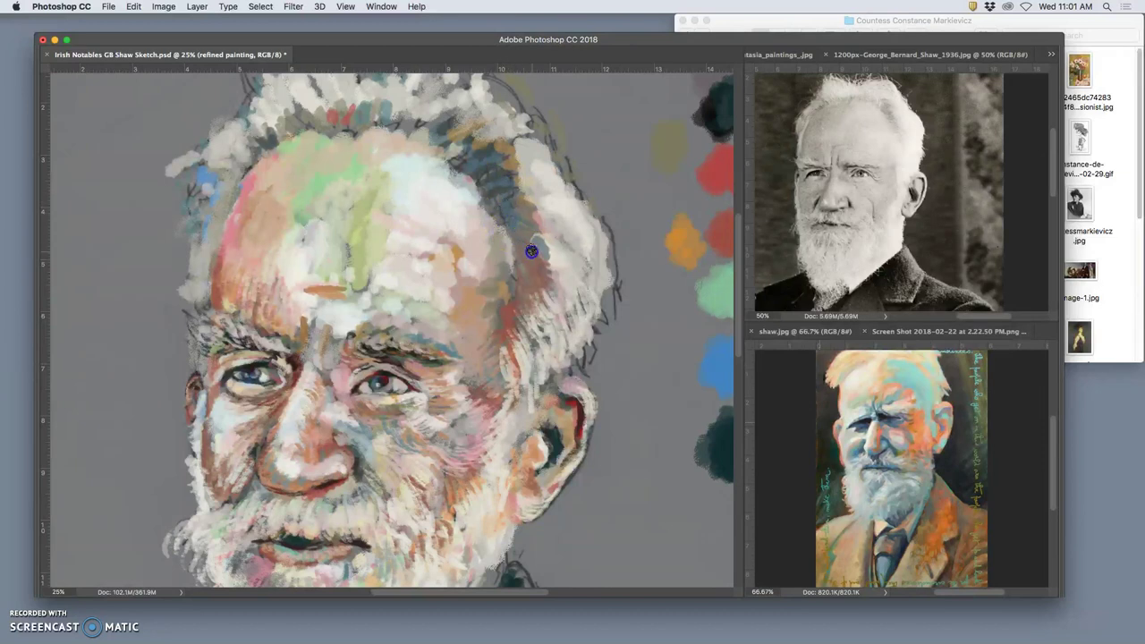
{"action": "left_click", "coordinate": [517, 196]}
{"action": "left_click", "coordinate": [500, 167]}
- Sample off-white from the hair and stroke fine hairs over the dark right-hand hairline down to the temple
{"action": "left_click", "coordinate": [530, 179], "text": "alt"}
{"action": "left_click_drag", "start_coordinate": [503, 185], "coordinate": [528, 207]}
{"action": "left_click_drag", "start_coordinate": [536, 232], "coordinate": [556, 281]}
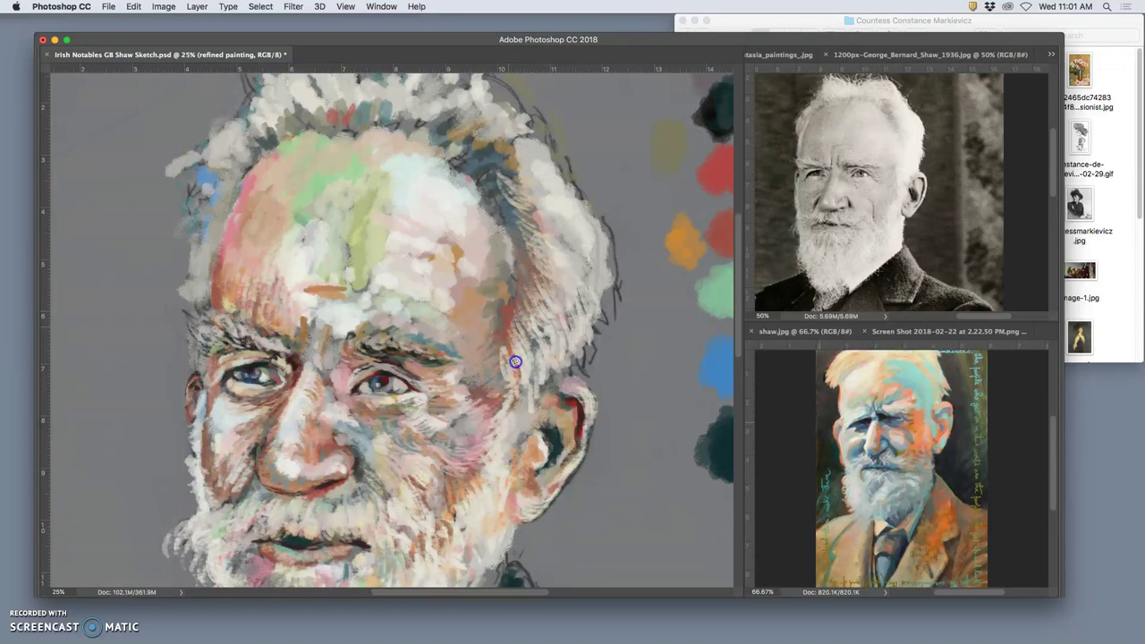
- Sample a colour from the right-hand side of the forehead and stroke hair strands along the hairline above it
{"action": "left_click", "coordinate": [501, 263], "text": "alt"}
{"action": "left_click", "coordinate": [469, 153]}
{"action": "left_click", "coordinate": [462, 145]}
{"action": "left_click", "coordinate": [443, 135]}
{"action": "mouse_move", "coordinate": [442, 135]}
{"action": "left_mouse_down"}
{"action": "mouse_move", "coordinate": [454, 104]}
{"action": "mouse_move", "coordinate": [426, 135]}
{"action": "mouse_move", "coordinate": [438, 112]}
{"action": "mouse_move", "coordinate": [406, 124]}
{"action": "mouse_move", "coordinate": [419, 105]}
{"action": "mouse_move", "coordinate": [371, 122]}
{"action": "mouse_move", "coordinate": [422, 104]}
{"action": "mouse_move", "coordinate": [415, 133]}
{"action": "mouse_move", "coordinate": [446, 126]}
{"action": "left_mouse_up"}
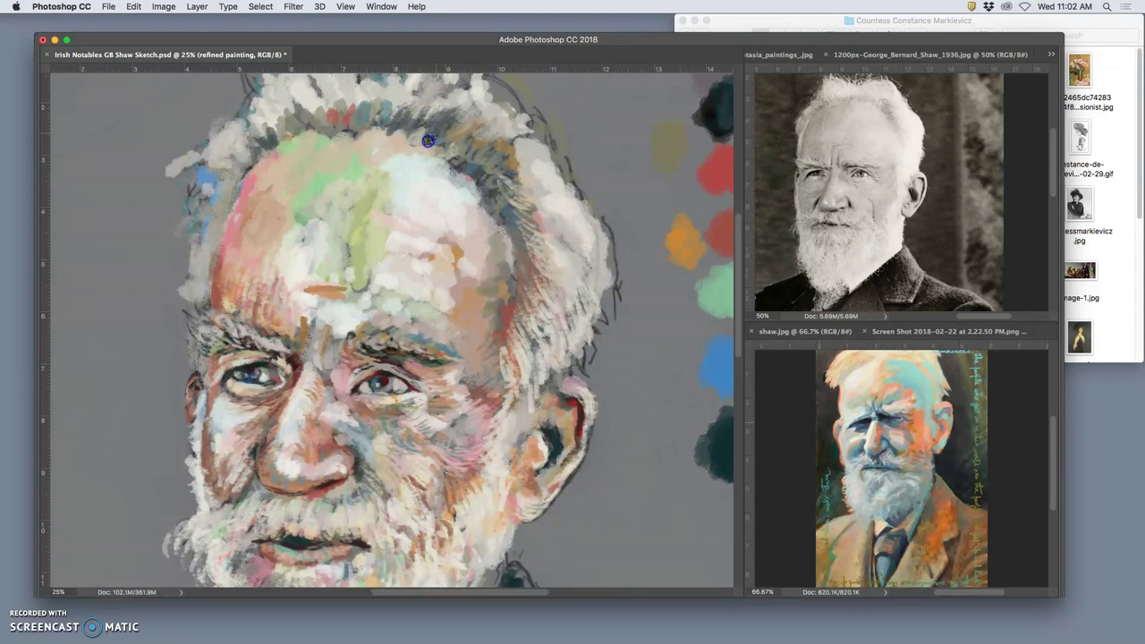